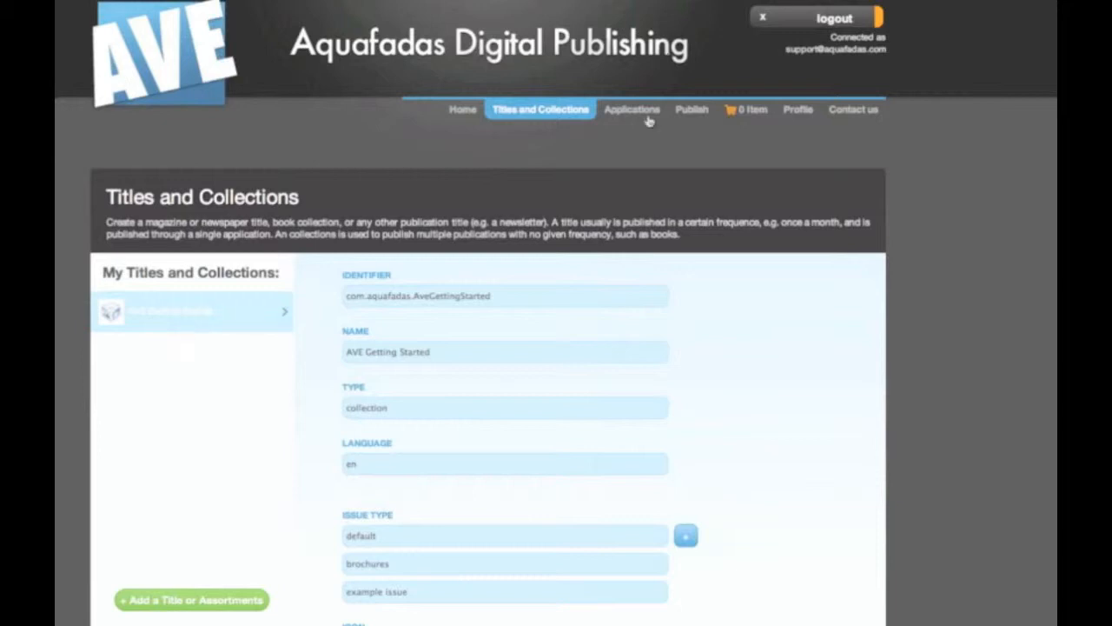
Open the AVE Help application specification and scroll to its certificate and AVE brochures product list.
click(689, 112)
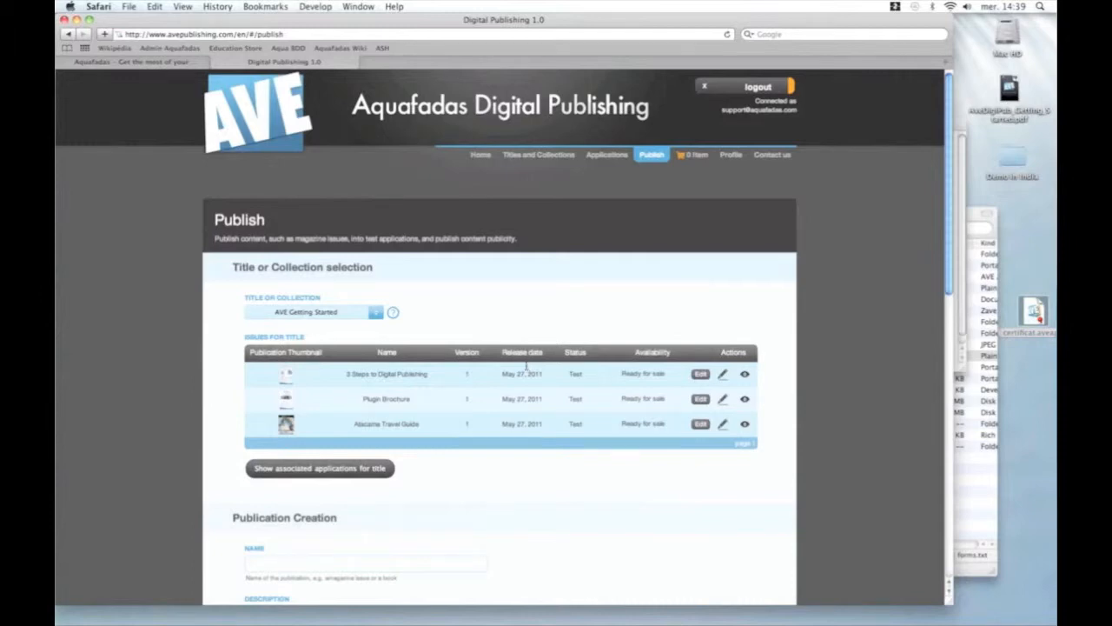
scroll(527, 367, down, 3)
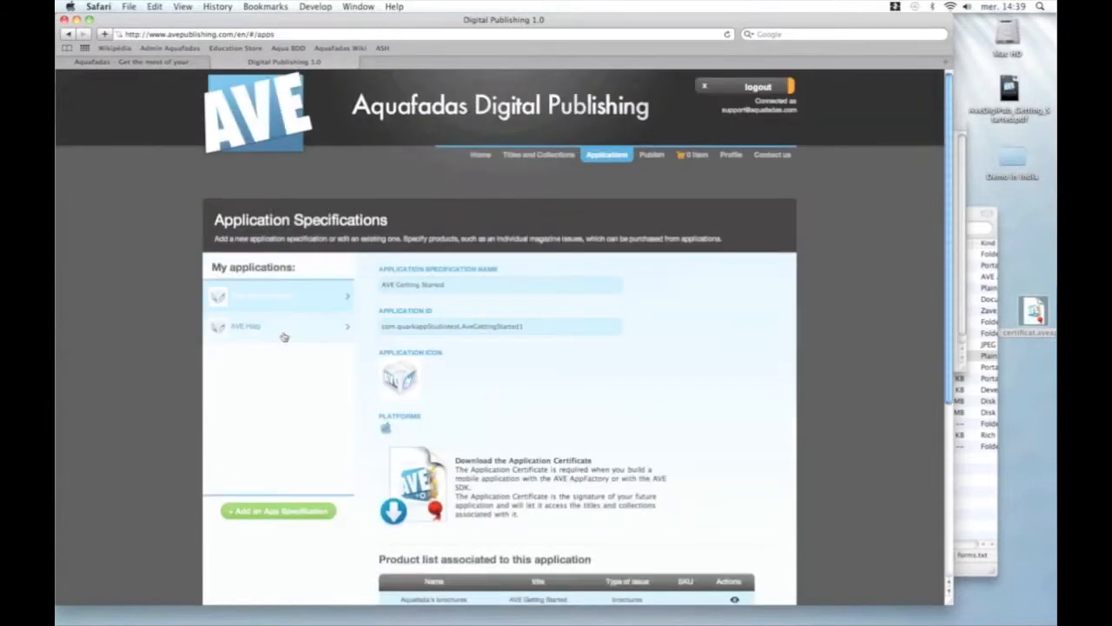
click(281, 328)
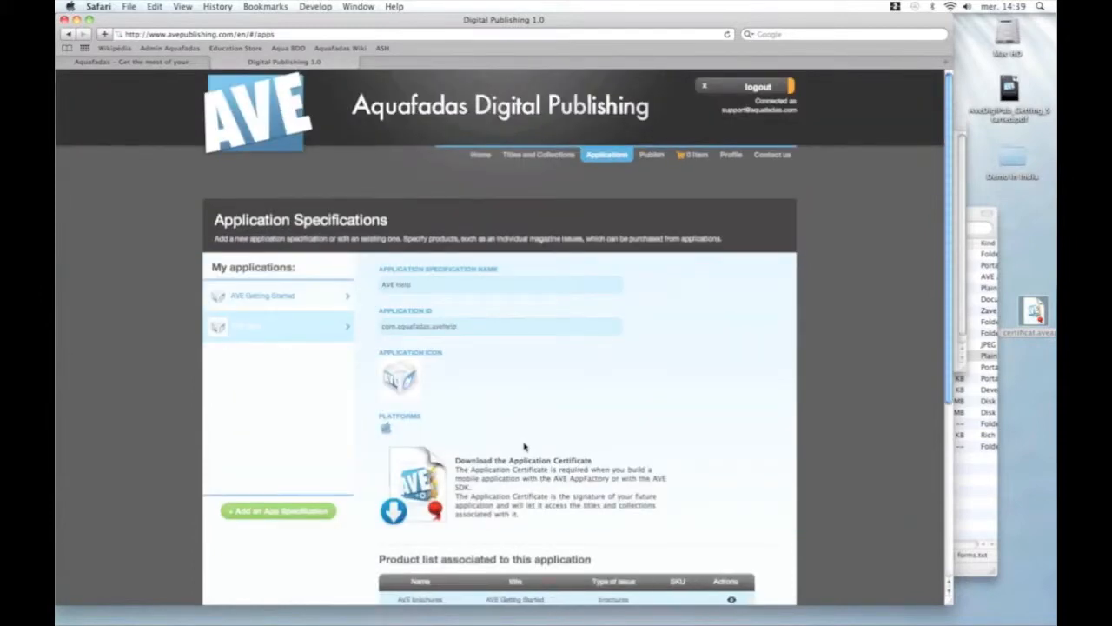
scroll(524, 447, down, 1)
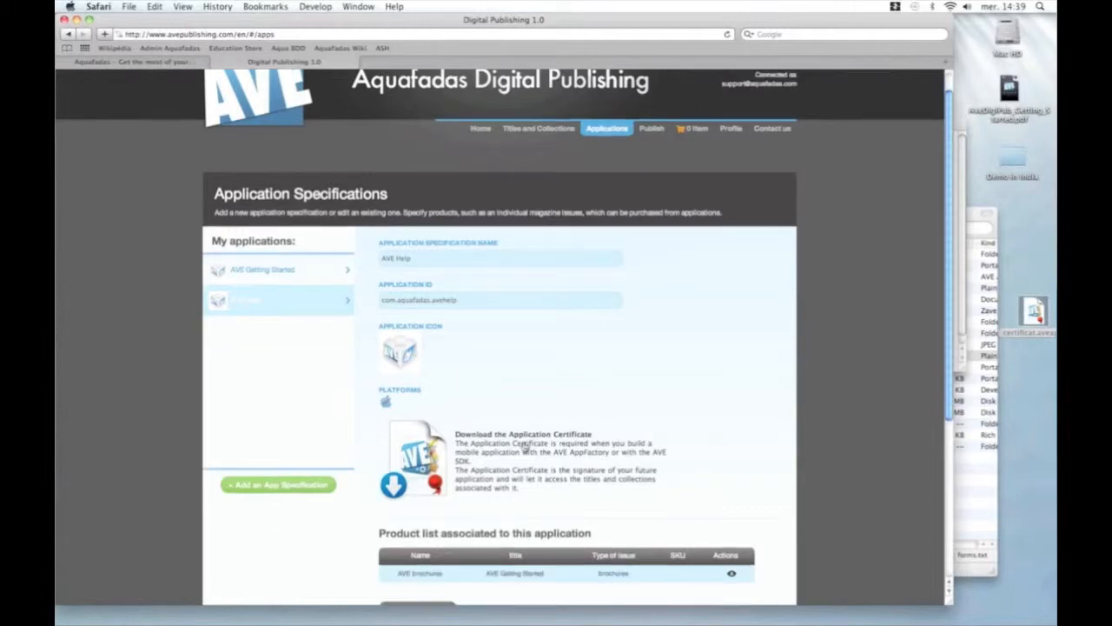
scroll(423, 465, down, 4)
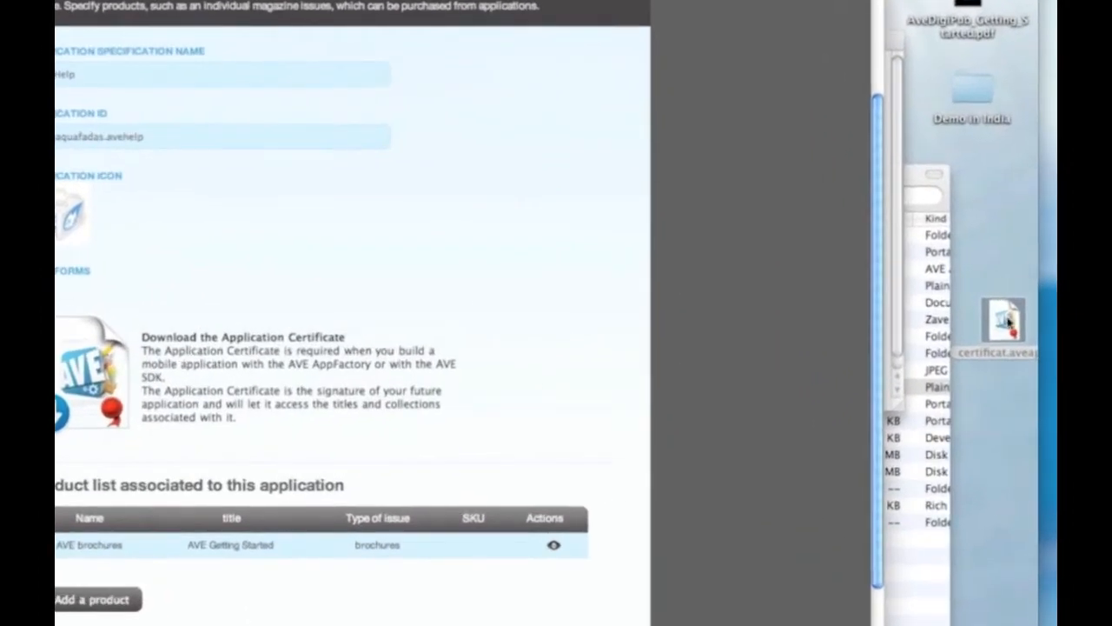
Place certificat.aveapp on the desktop just below the Demo in India folder.
drag(1008, 324, 997, 183)
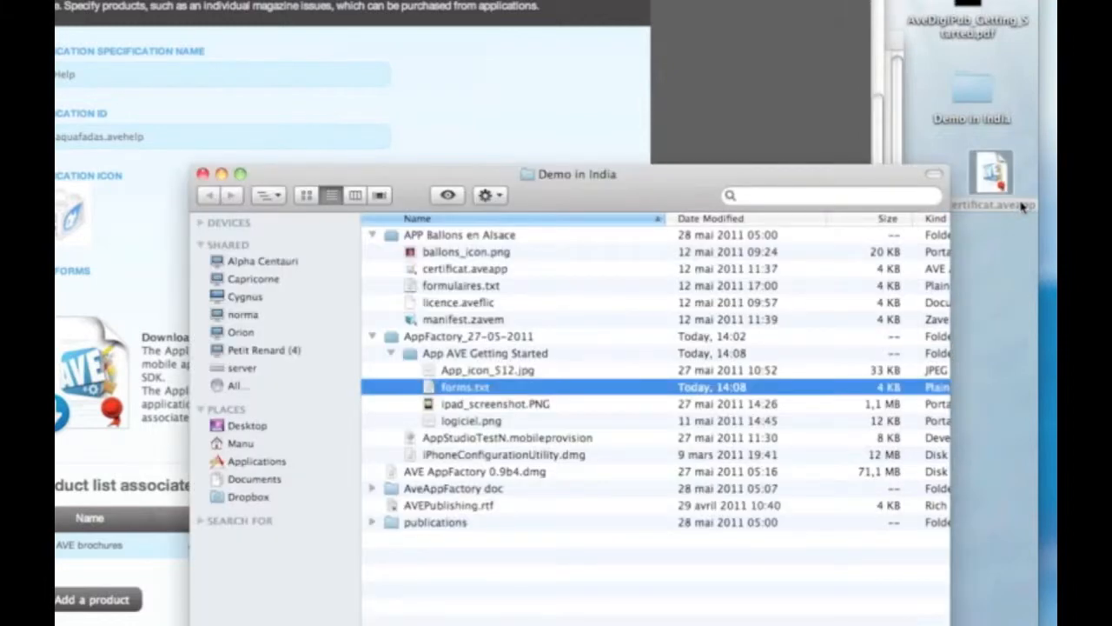
drag(992, 174, 969, 188)
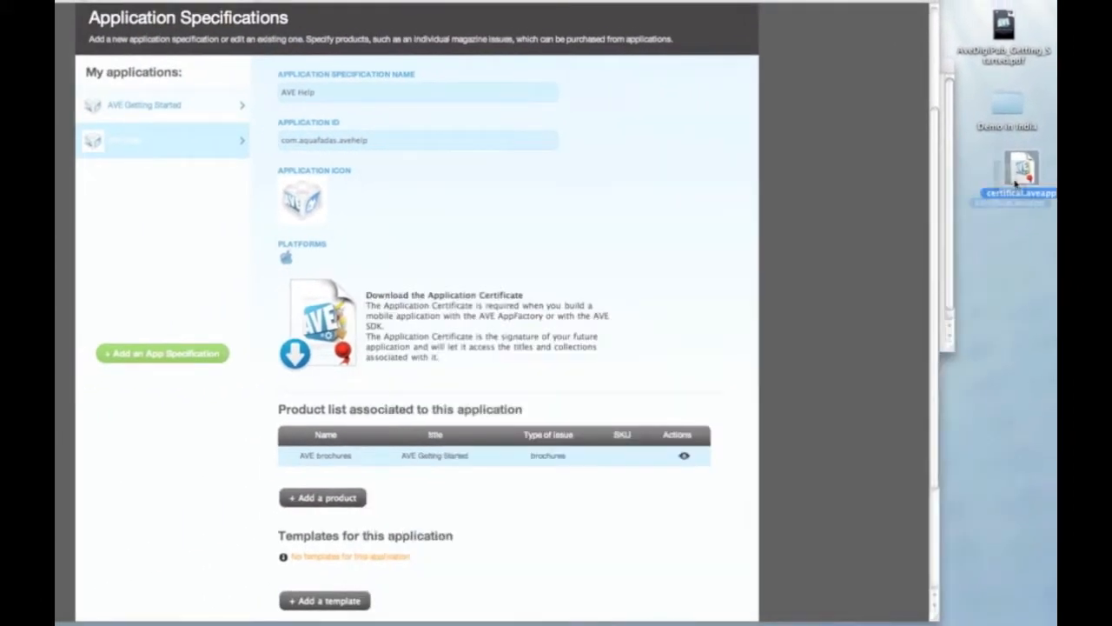
click(1010, 267)
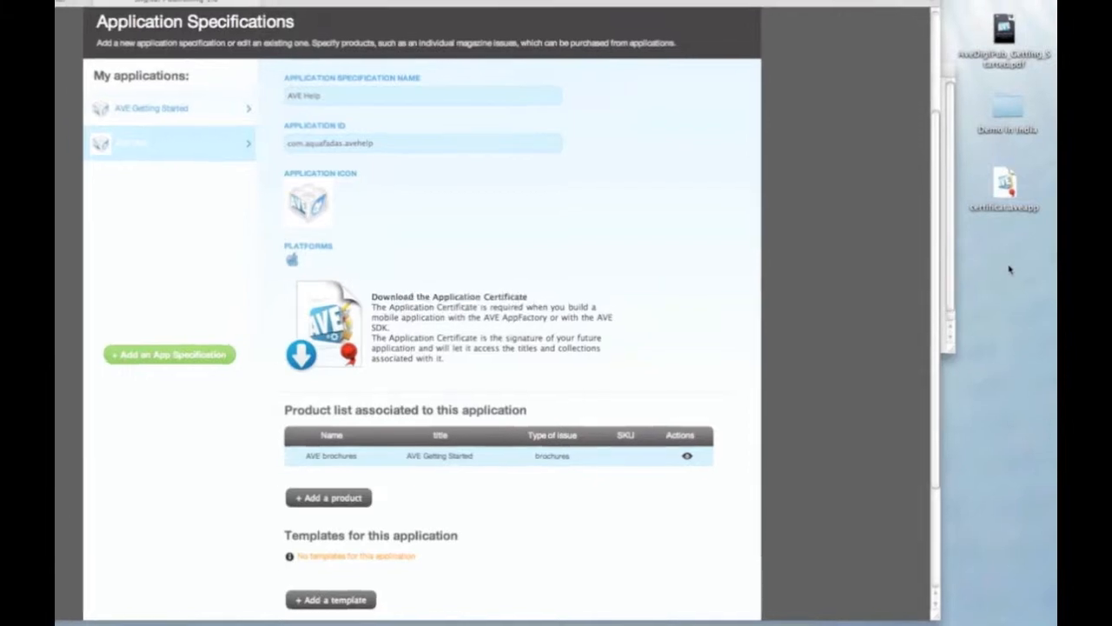
key(super+Tab)
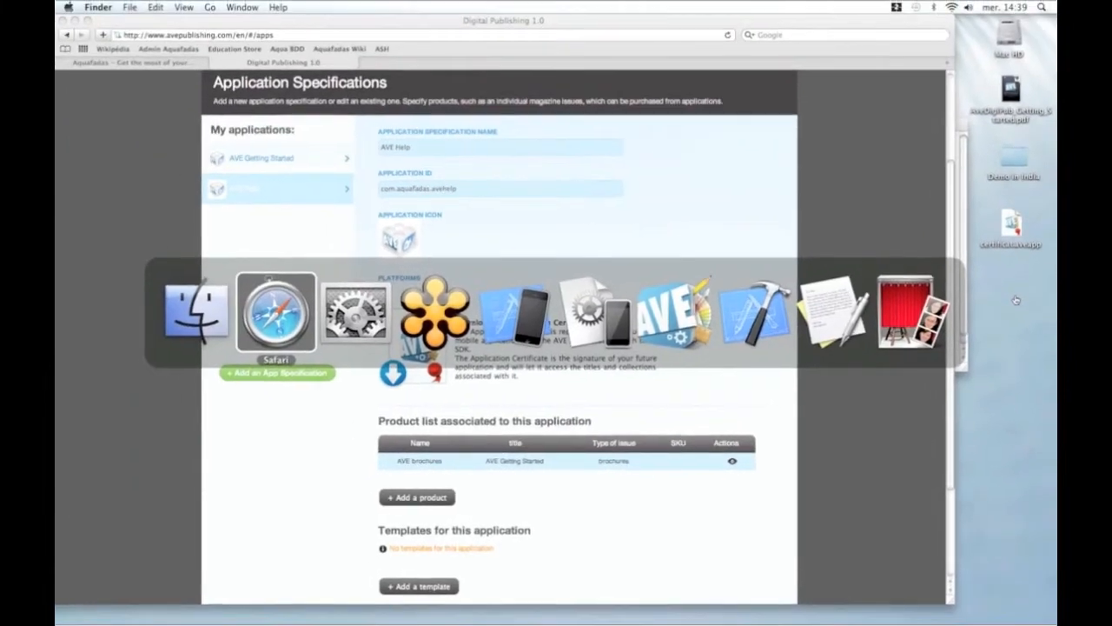
key(super+Tab)
key(super+Tab)
key(super+Tab)
key(super+Tab)
key(super+Tab)
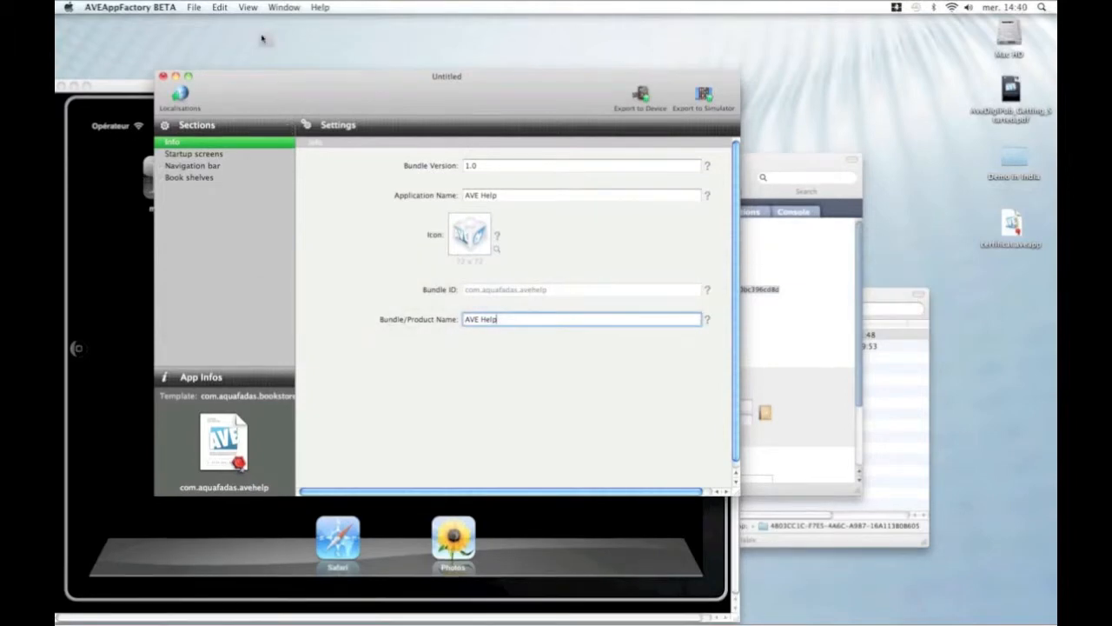
Discard the Untitled project and start a My Great Bookstore app with the AVE Help certificate.
drag(316, 95, 262, 39)
key(super+s)
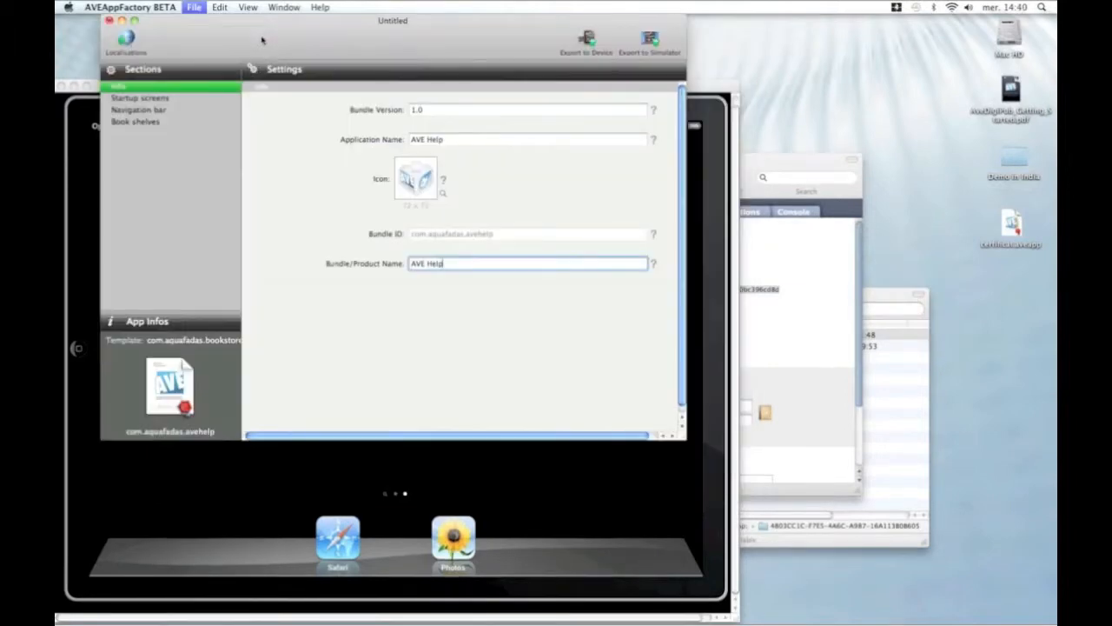
click(109, 22)
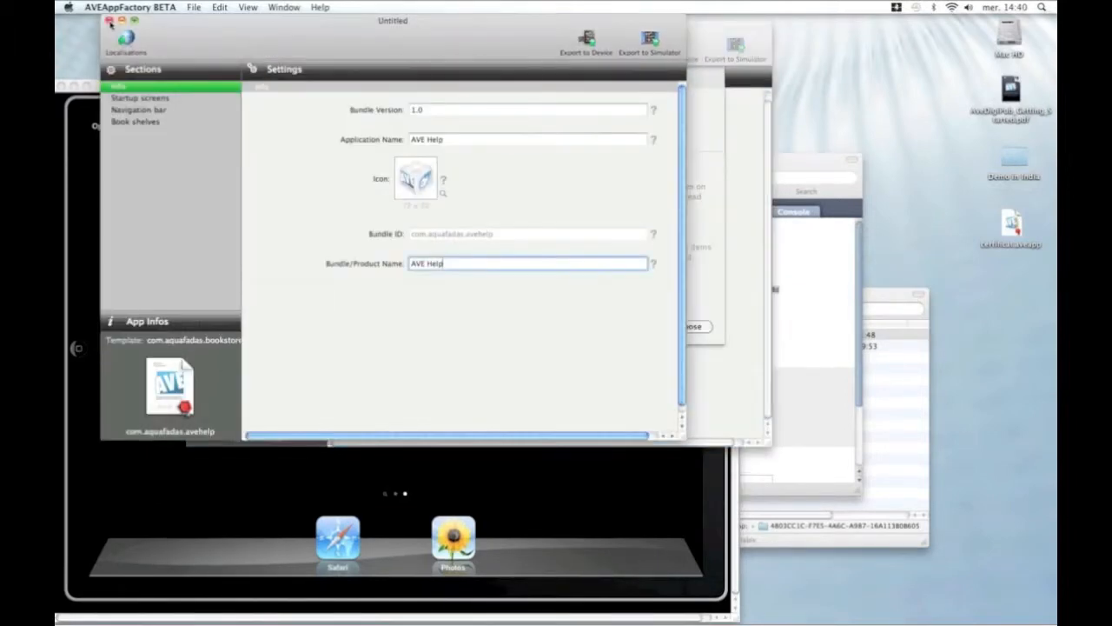
click(356, 120)
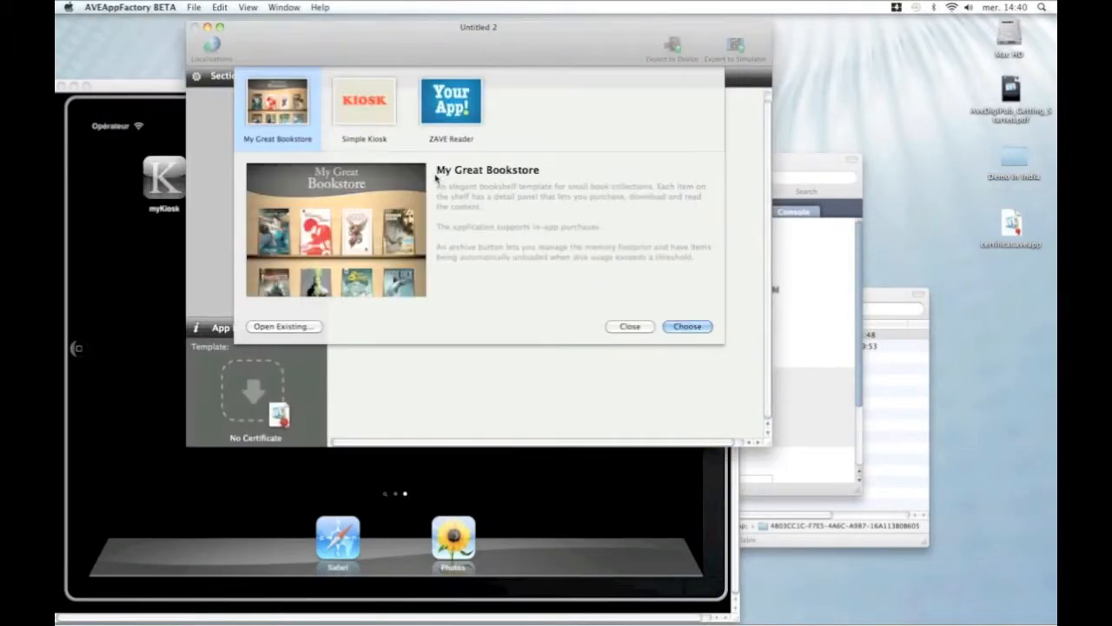
drag(446, 49, 315, 42)
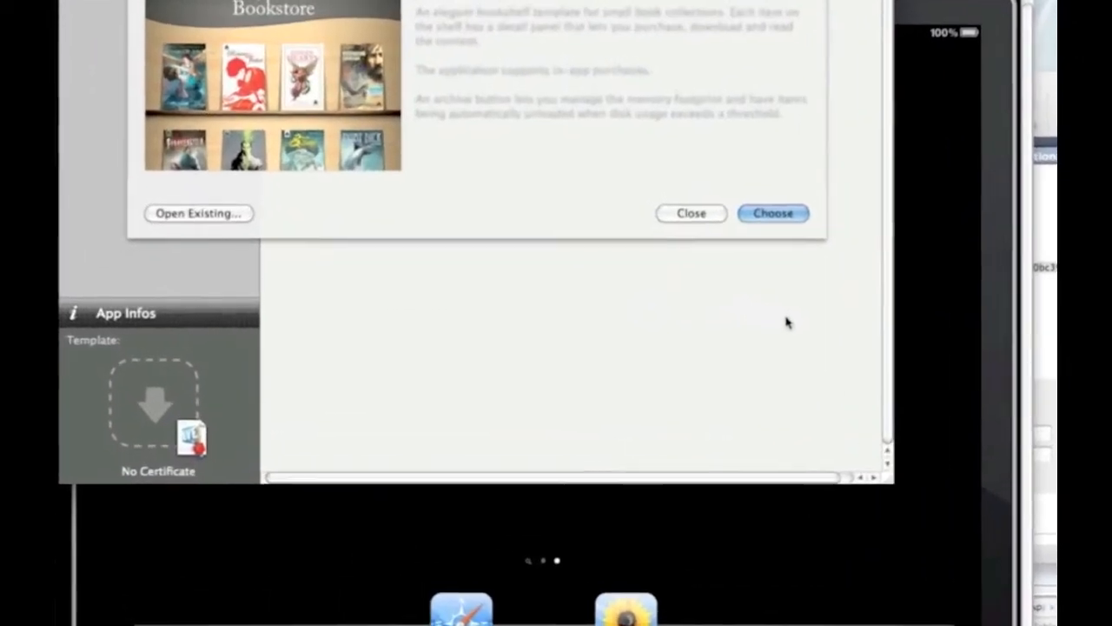
drag(202, 439, 184, 416)
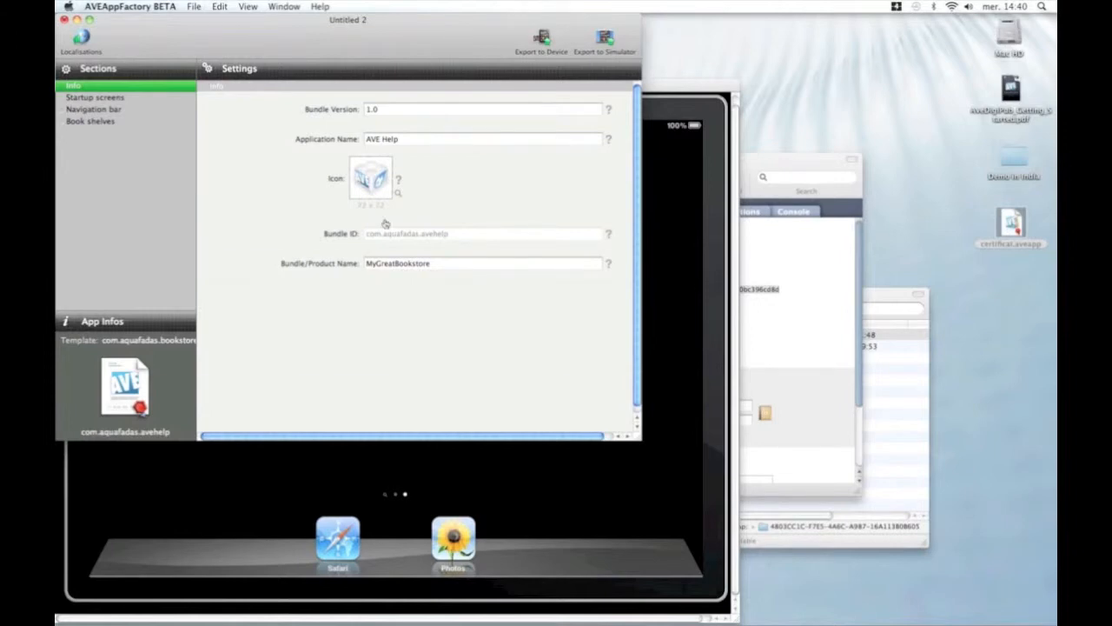
key(super+Tab)
key(super+Tab)
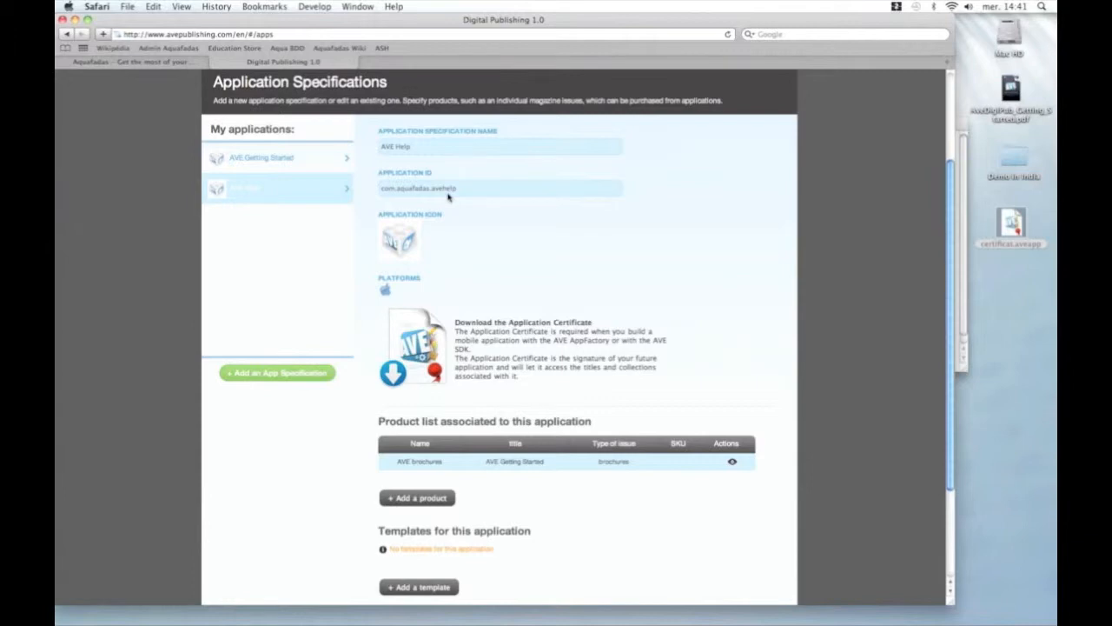
Check the com.aquafadas.avehelp application ID, then switch to Xcode.
key(super+Tab)
key(super+Tab)
key(super+Tab)
key(super+Tab)
key(super+Tab)
key(super+Tab)
key(super+Tab)
key(super+Tab)
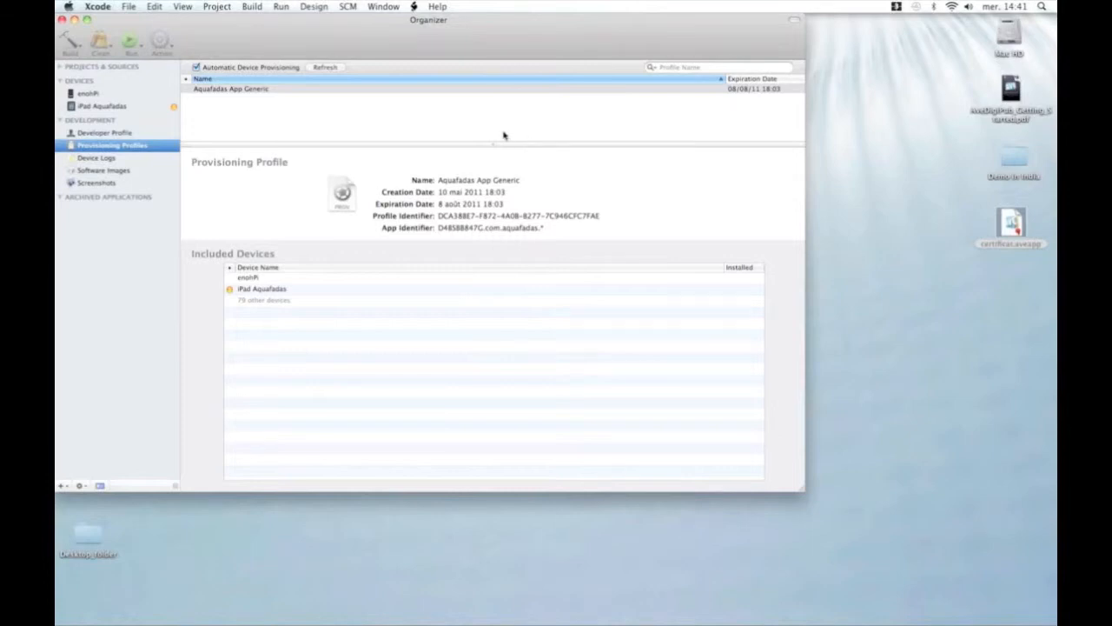
View the developer profile's signing identity with a wider Name column, then the provisioning profiles.
click(120, 134)
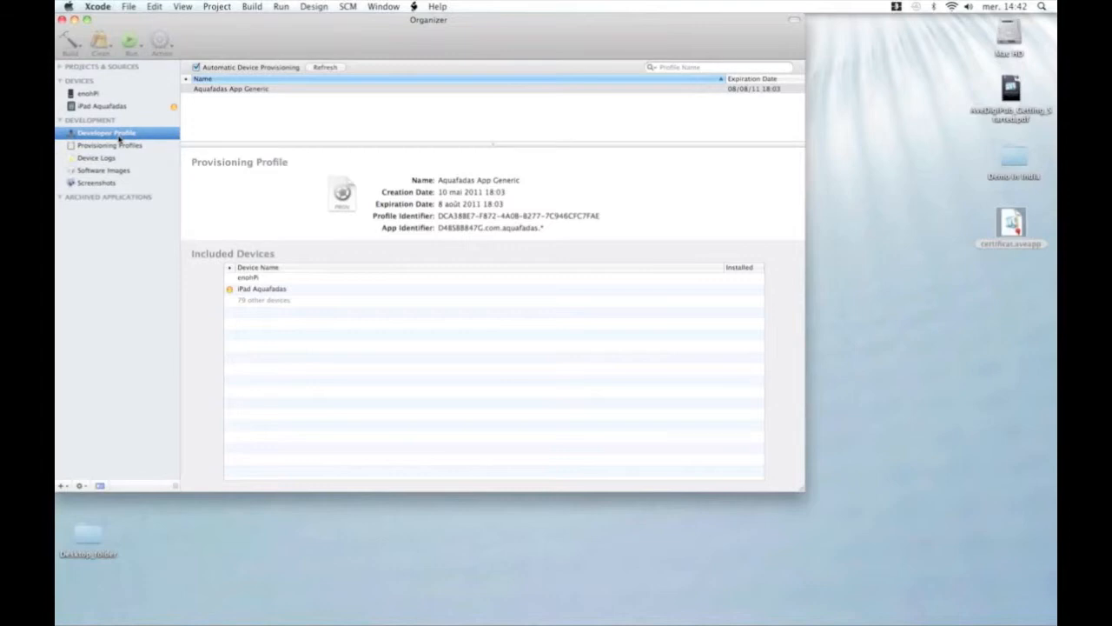
drag(318, 92, 420, 92)
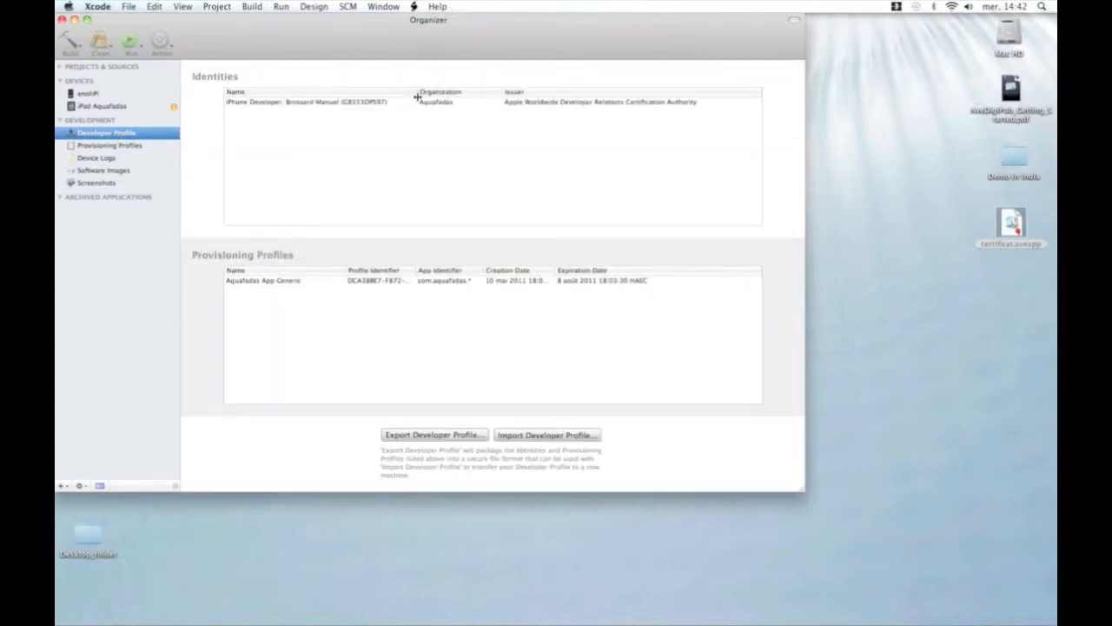
click(283, 103)
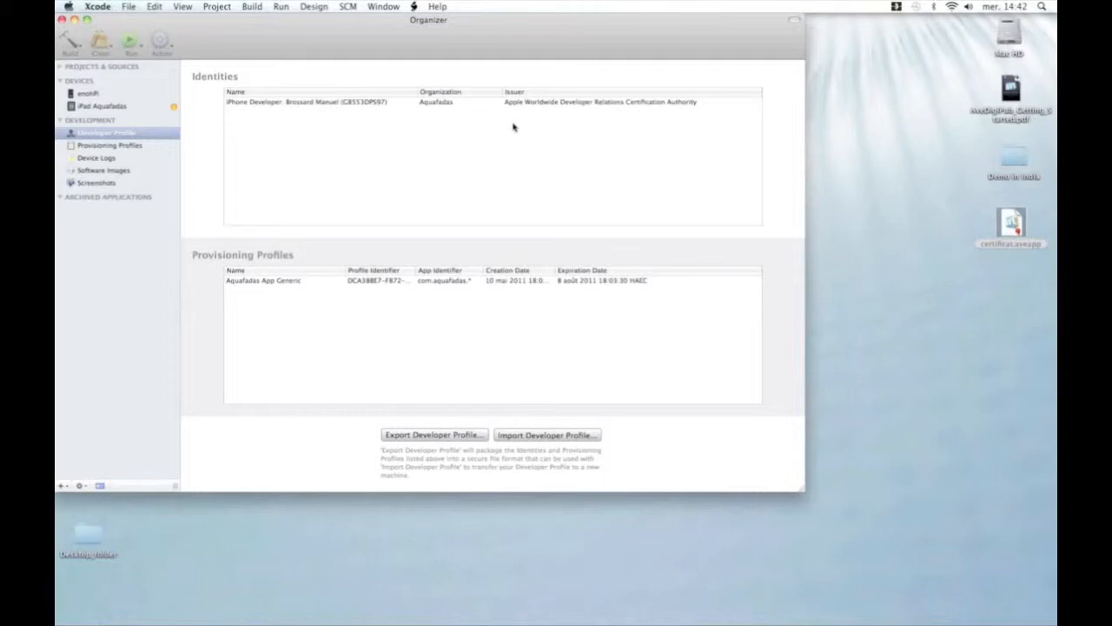
key(cmd+Tab)
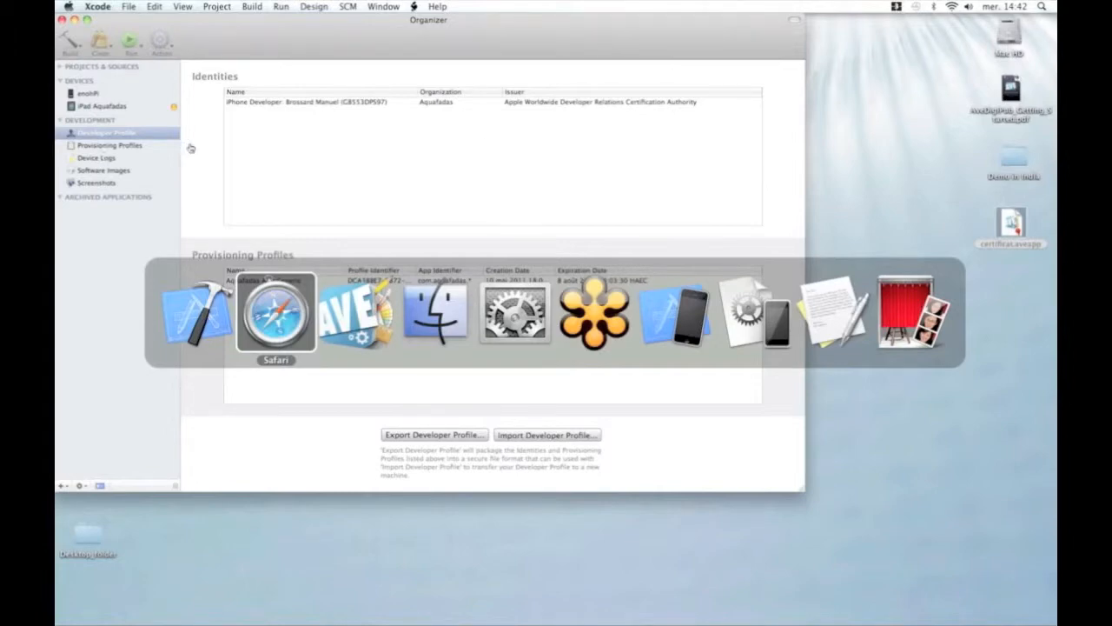
key(Escape)
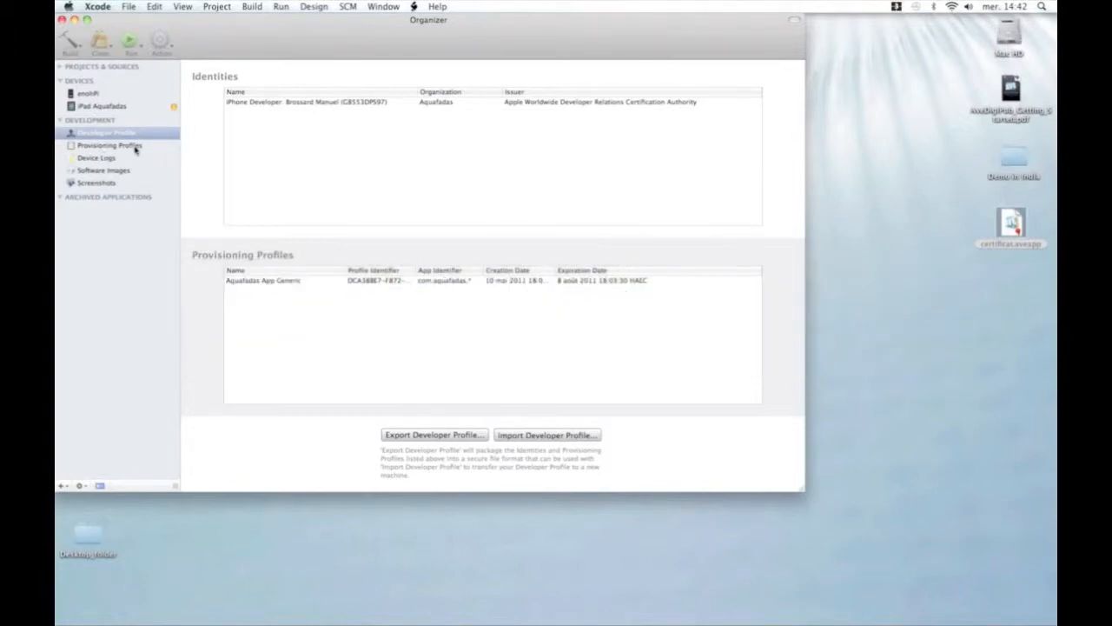
click(131, 146)
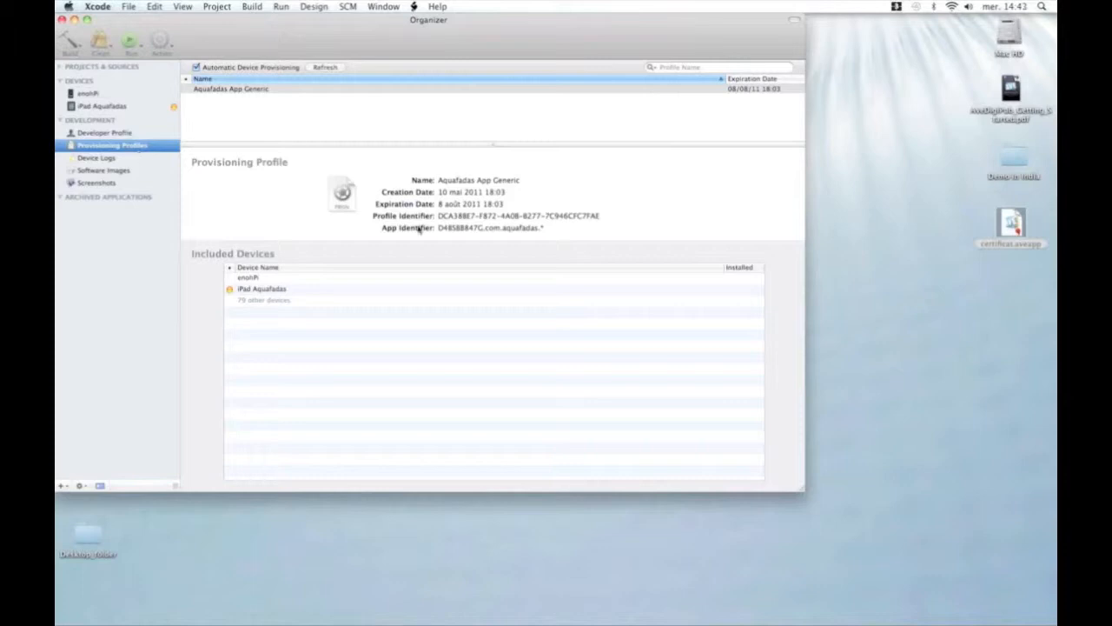
Highlight com.aquafadas.* in the Aquafadas App Generic App Identifier to compare with com.aquafadas.avehelp.
mouse_move(486, 230)
mouse_down()
mouse_move(546, 227)
mouse_move(486, 230)
mouse_up()
click(544, 227)
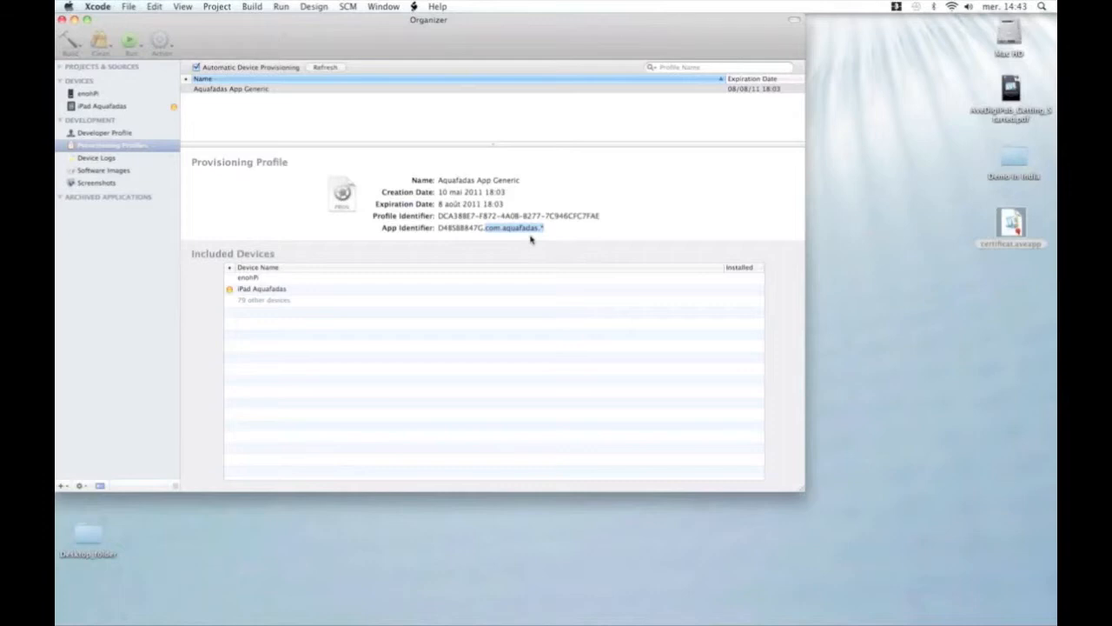
click(548, 228)
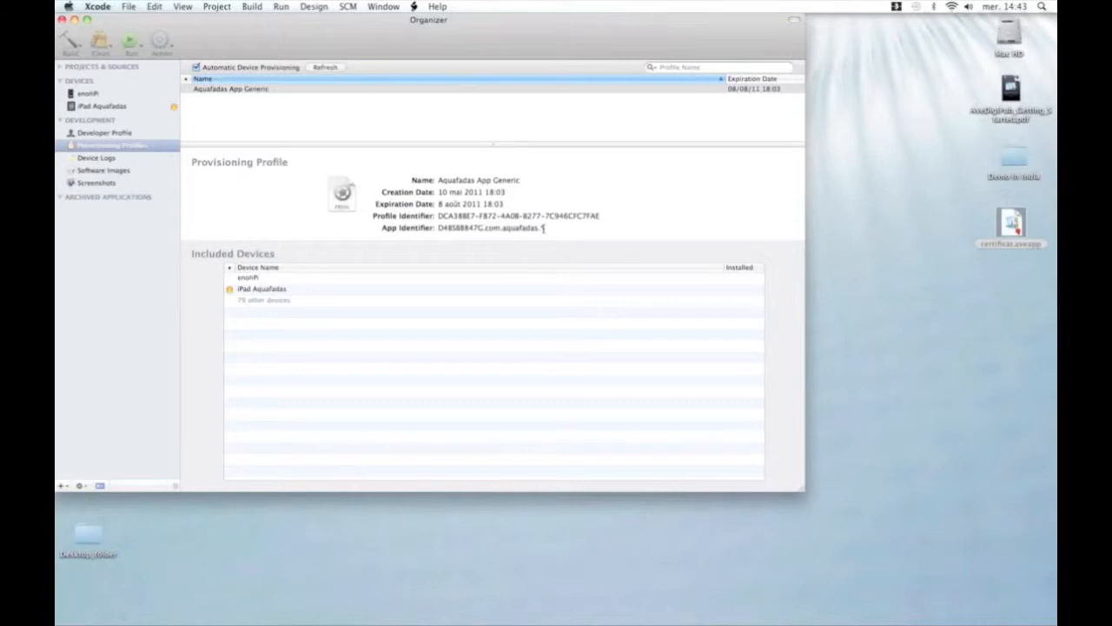
drag(543, 228, 485, 229)
key(super+Tab)
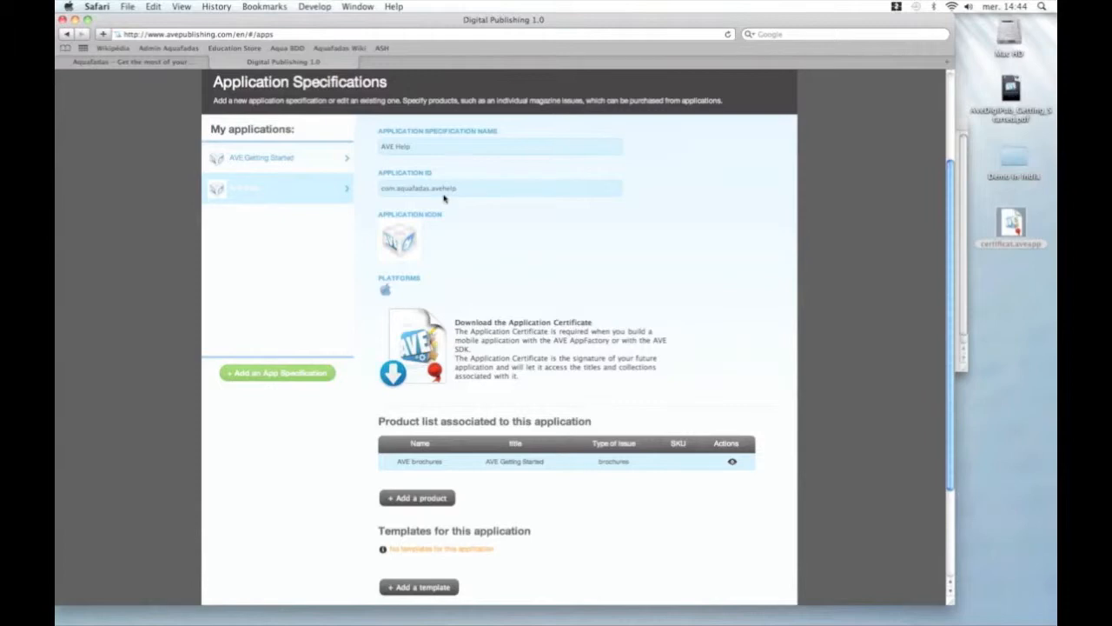
Recheck com.aquafadas.avehelp in the browser, then reselect com.aquafadas.* in Xcode's App Identifier.
scroll(444, 199, up, 1)
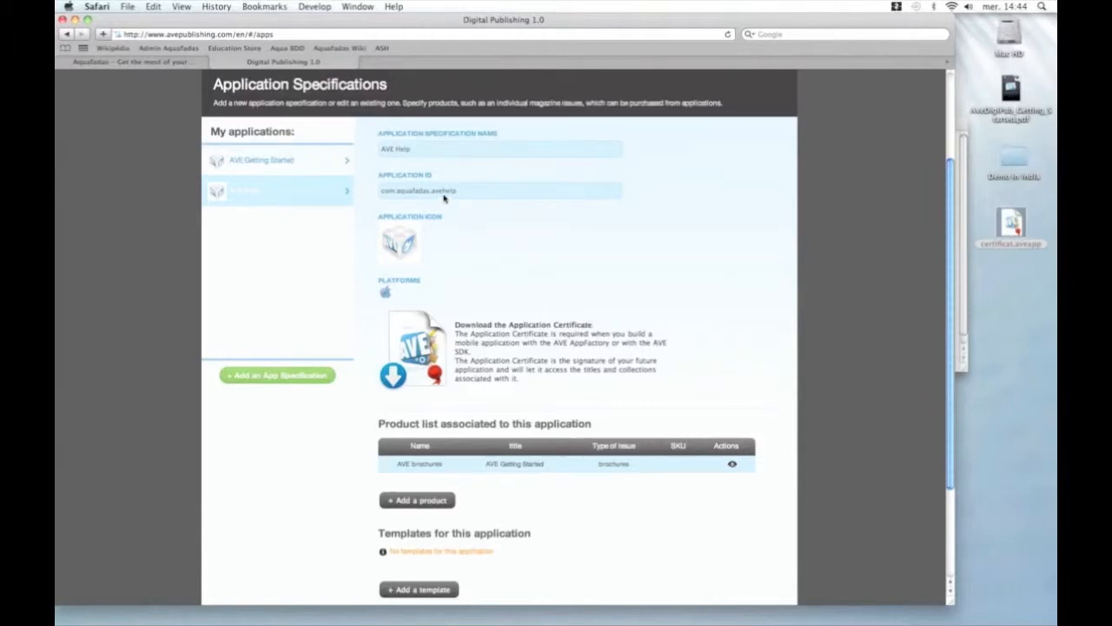
scroll(345, 235, up, 2)
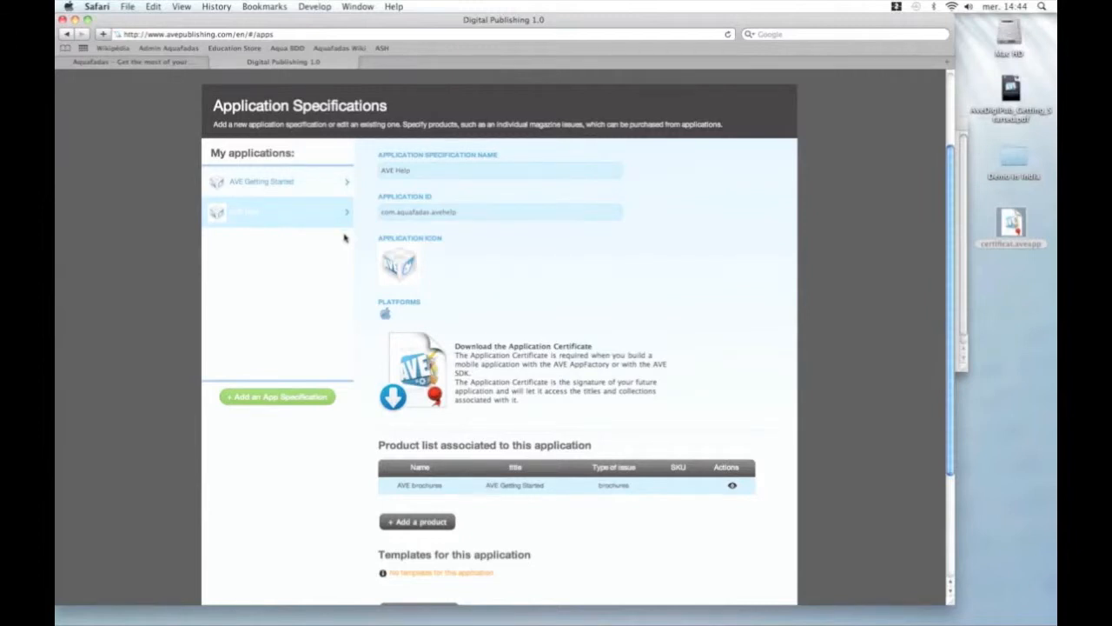
drag(484, 228, 548, 231)
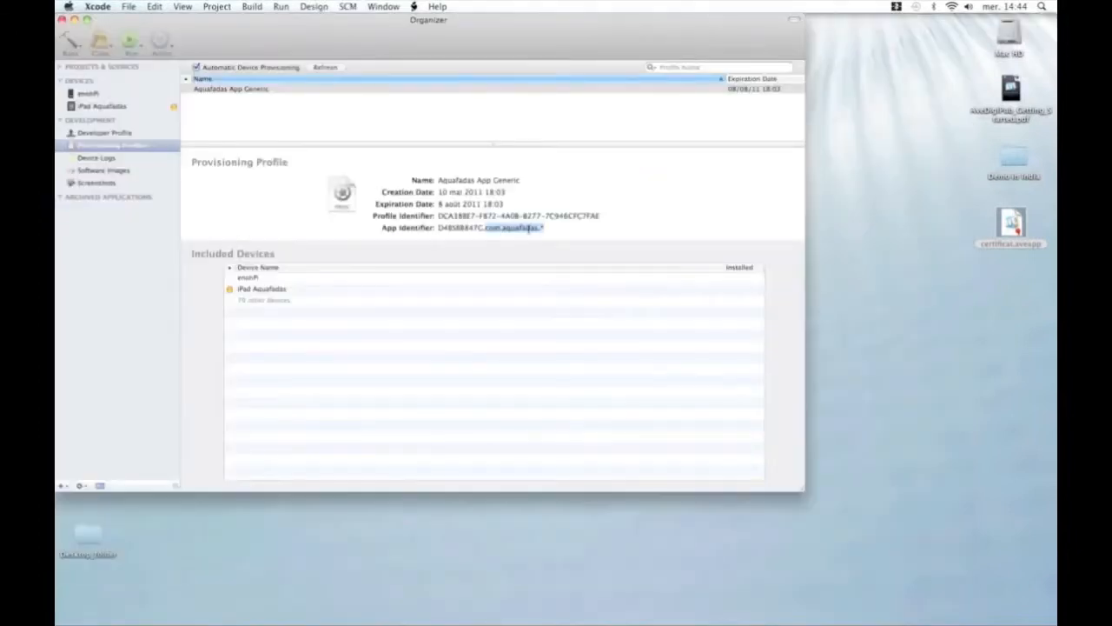
key(super+Tab)
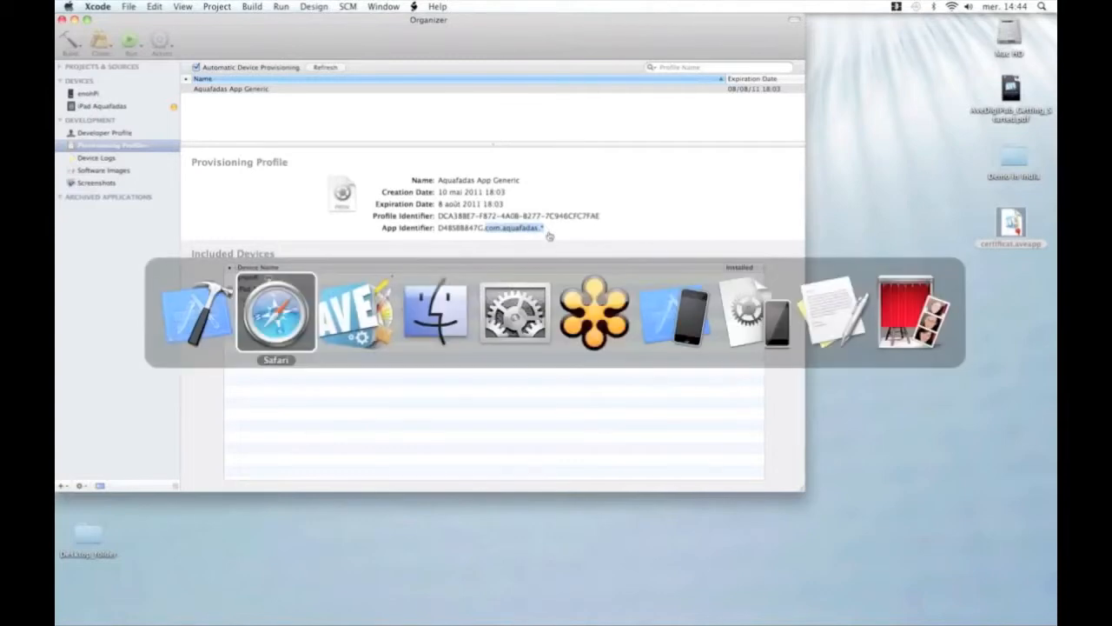
Switch from Xcode's Organizer to the iPad Simulator home screen with myKiosk and Device Helper.
key(super+Tab)
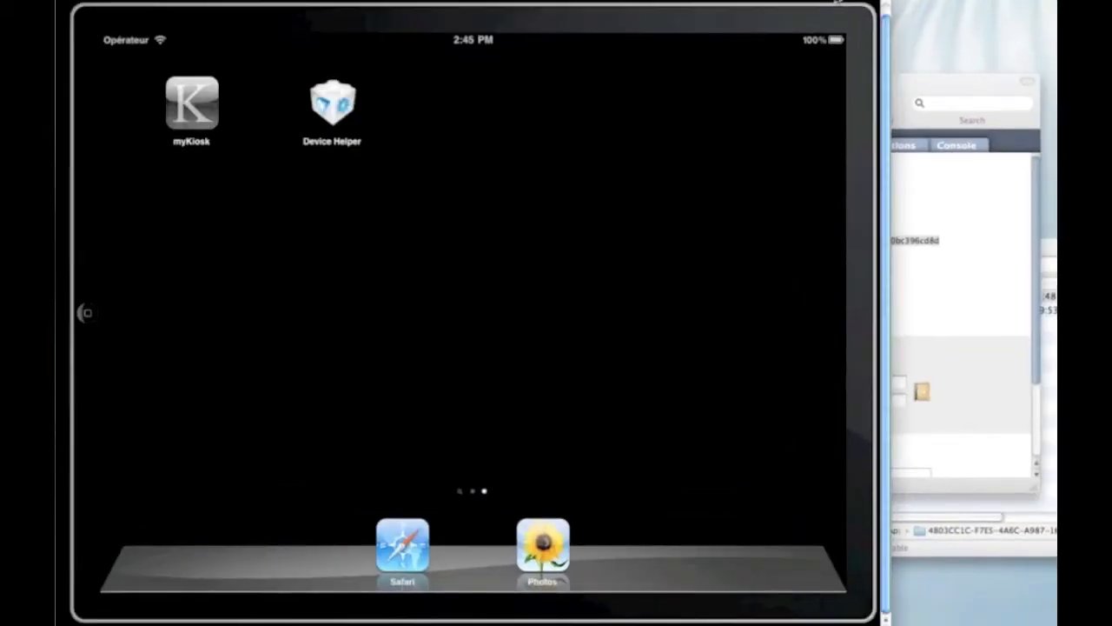
Log in to Device Helper on the iPad simulator with the account e-mail and password.
click(331, 114)
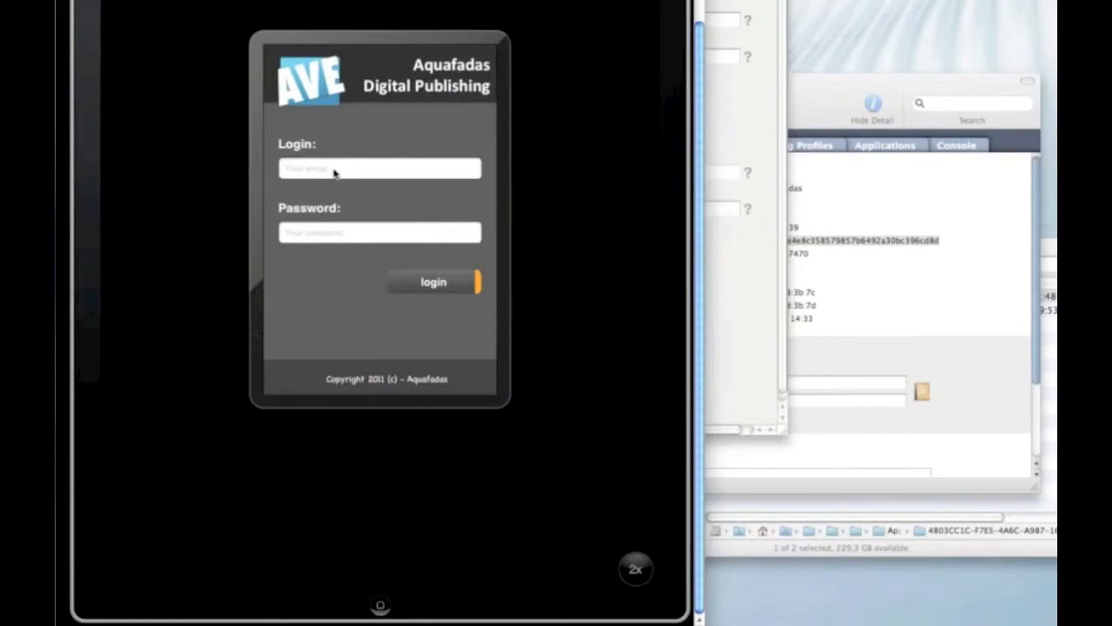
click(335, 172)
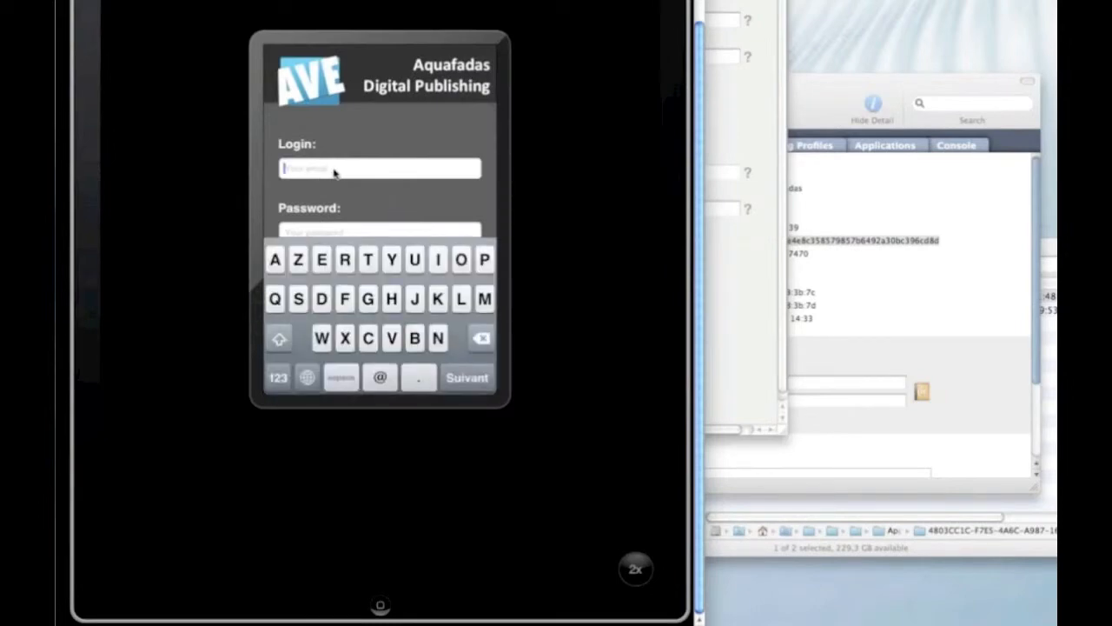
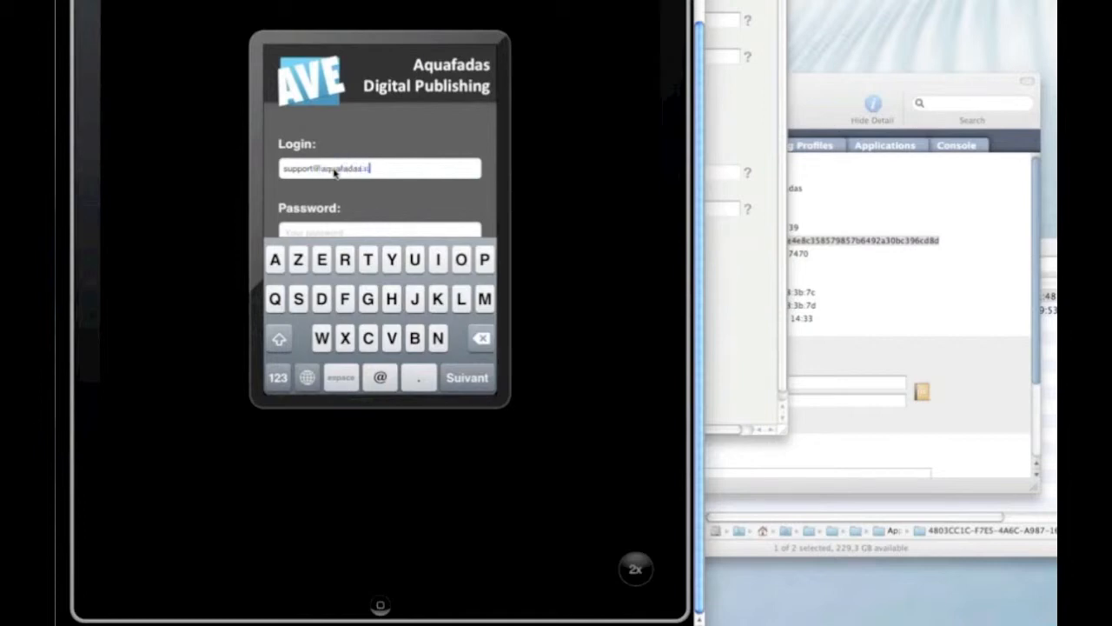
key(Return)
text(••••••••)
key(Return)
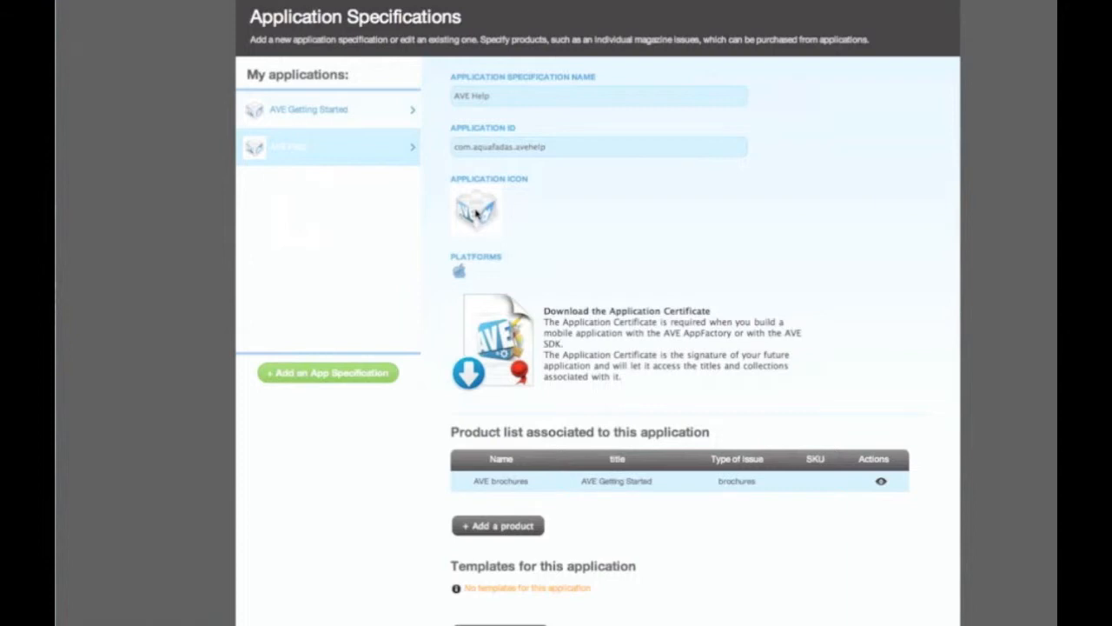
Switch desktop spaces to the browser's AVE Help Application Specifications page.
key(ctrl+Down)
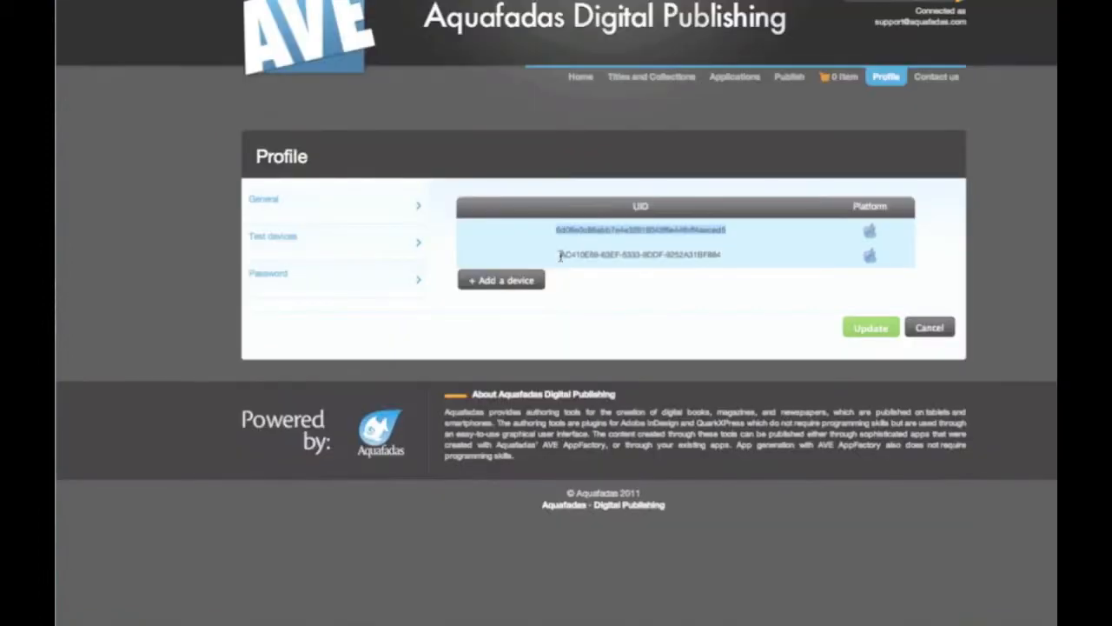
Inspect both registered UIDs on the Test devices page, then switch back toward the simulator.
drag(561, 255, 737, 254)
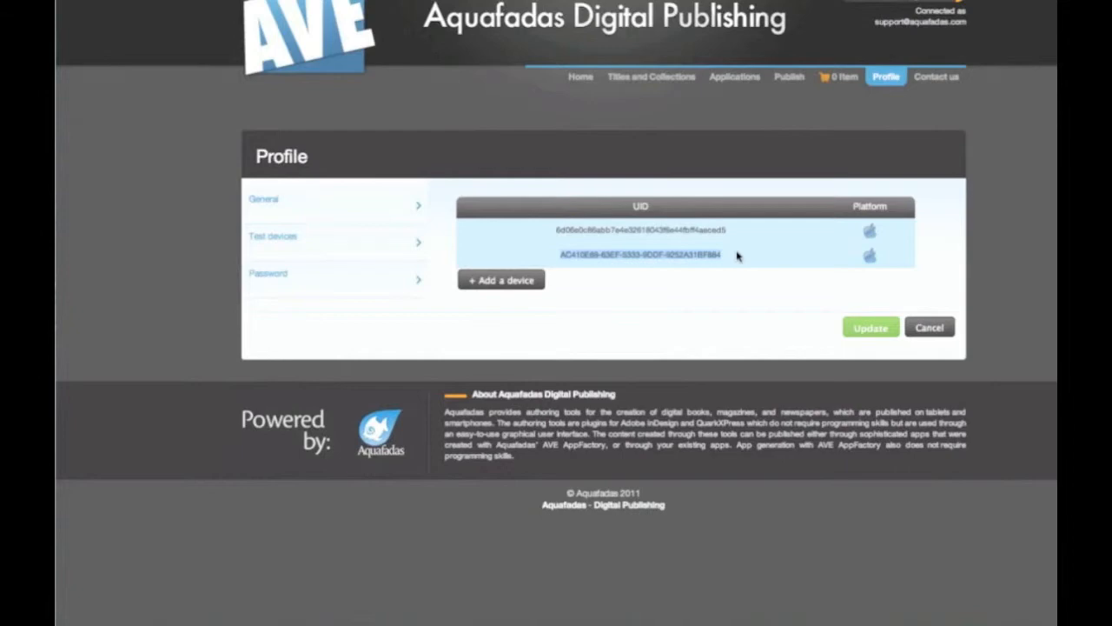
click(727, 229)
drag(728, 230, 557, 231)
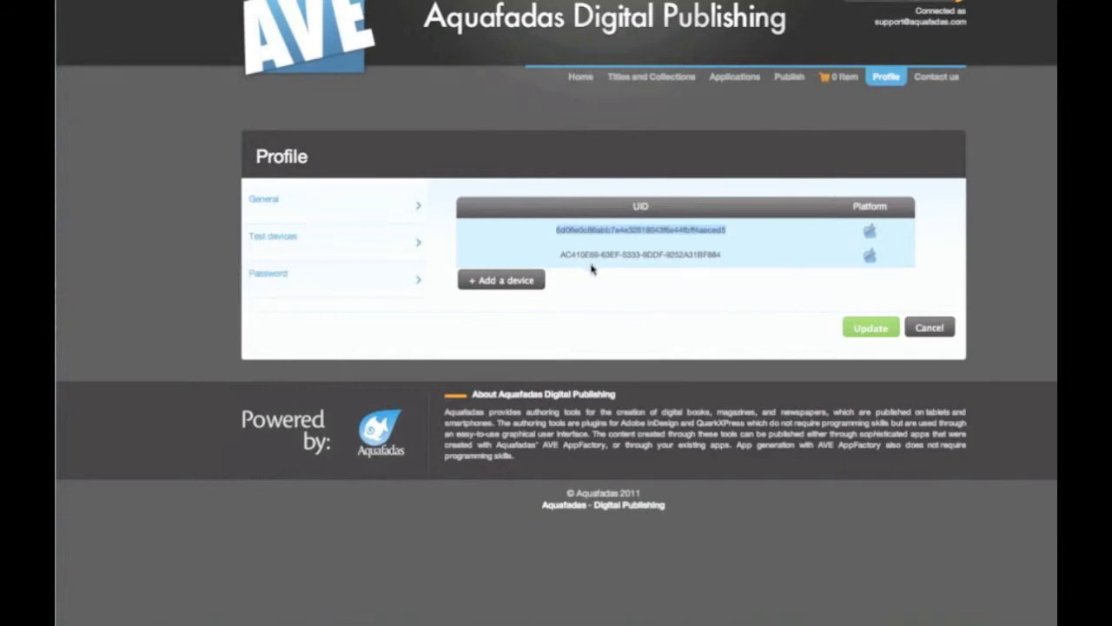
click(701, 321)
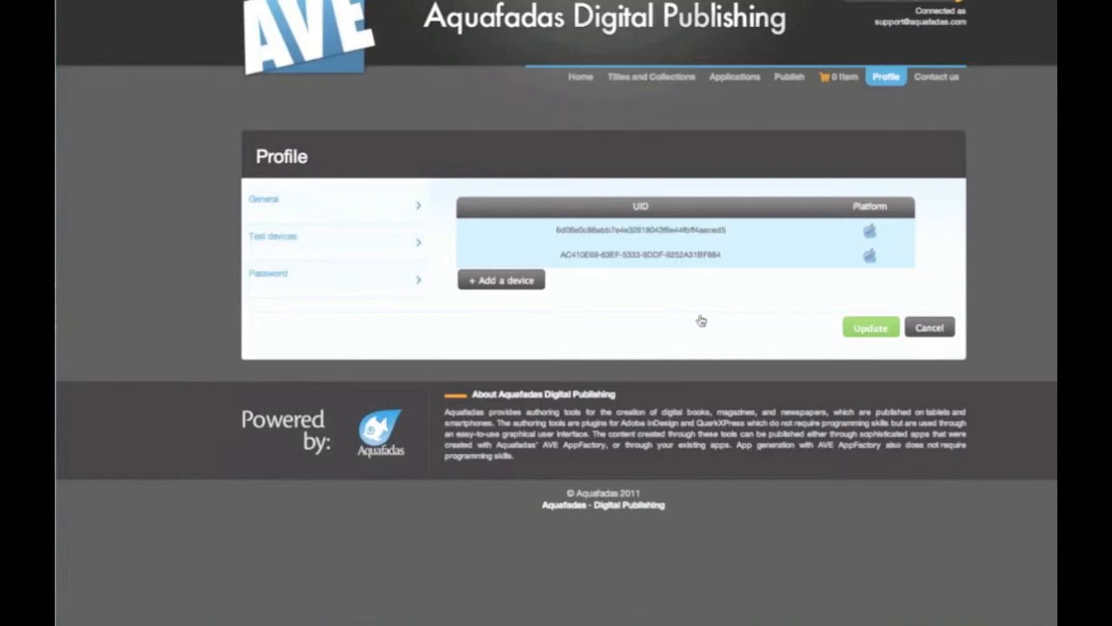
key(super+Tab)
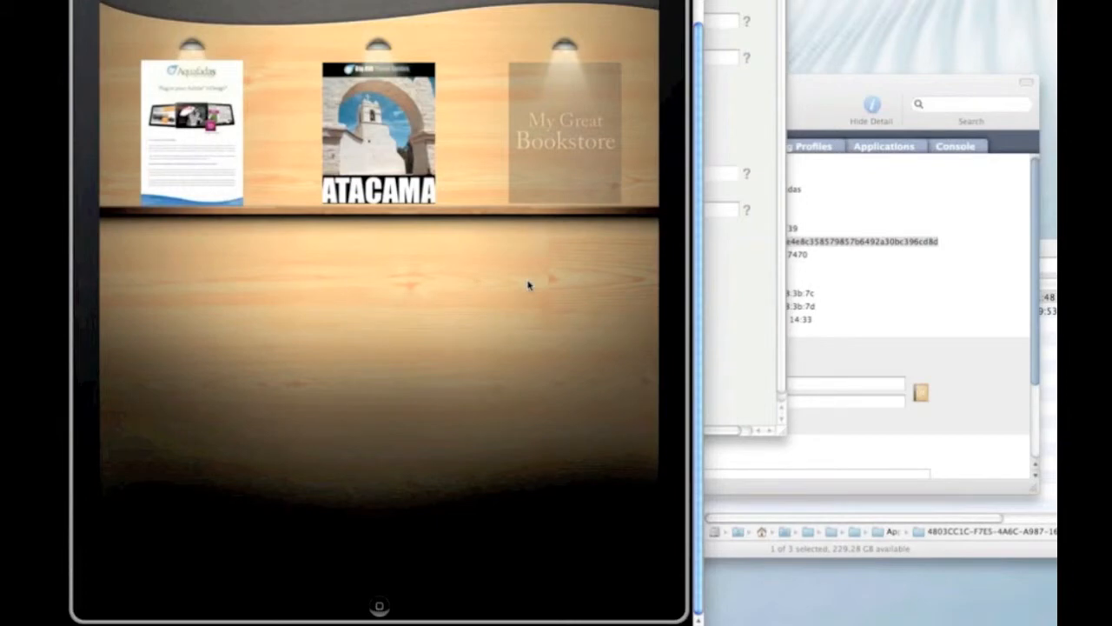
Preview the first book's details, then get the free Plugin Brochure using Bypass AppStore.
key(super+q)
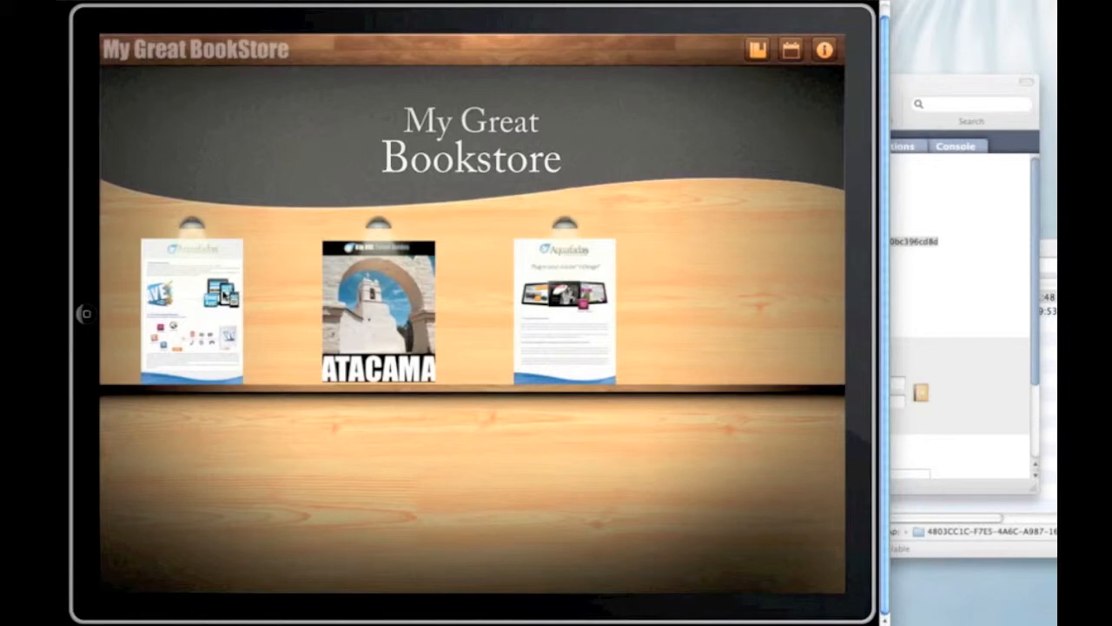
click(225, 296)
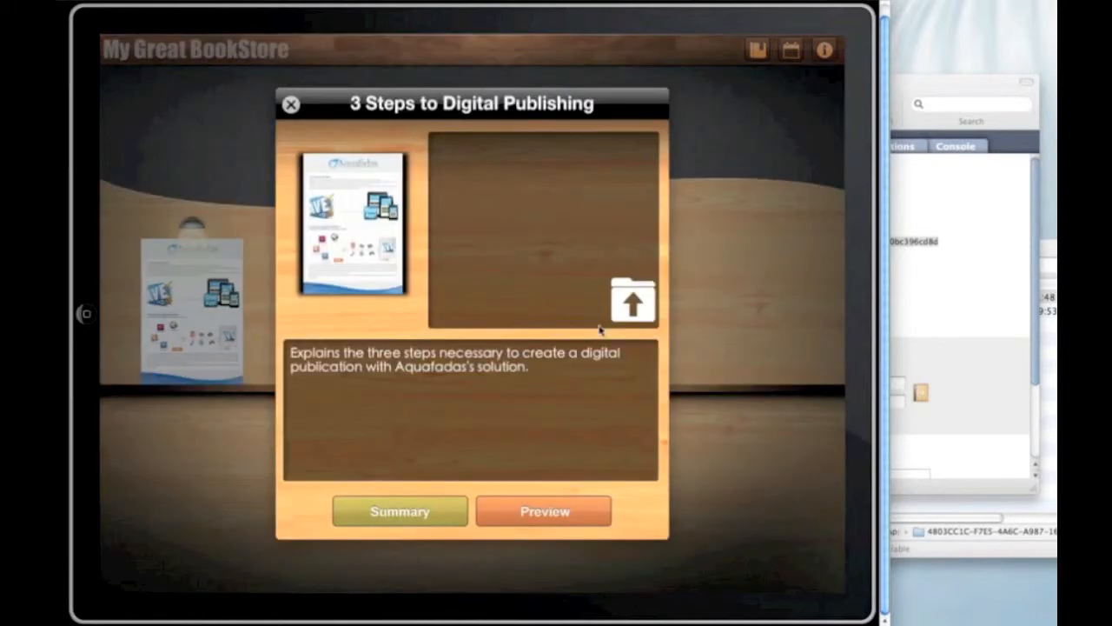
click(290, 107)
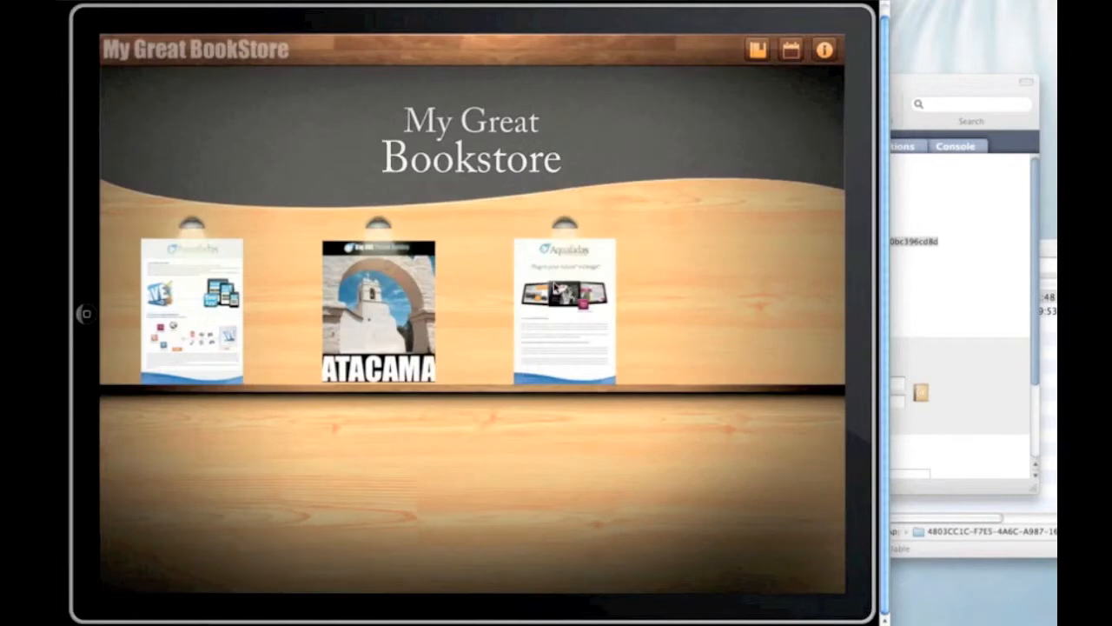
click(554, 286)
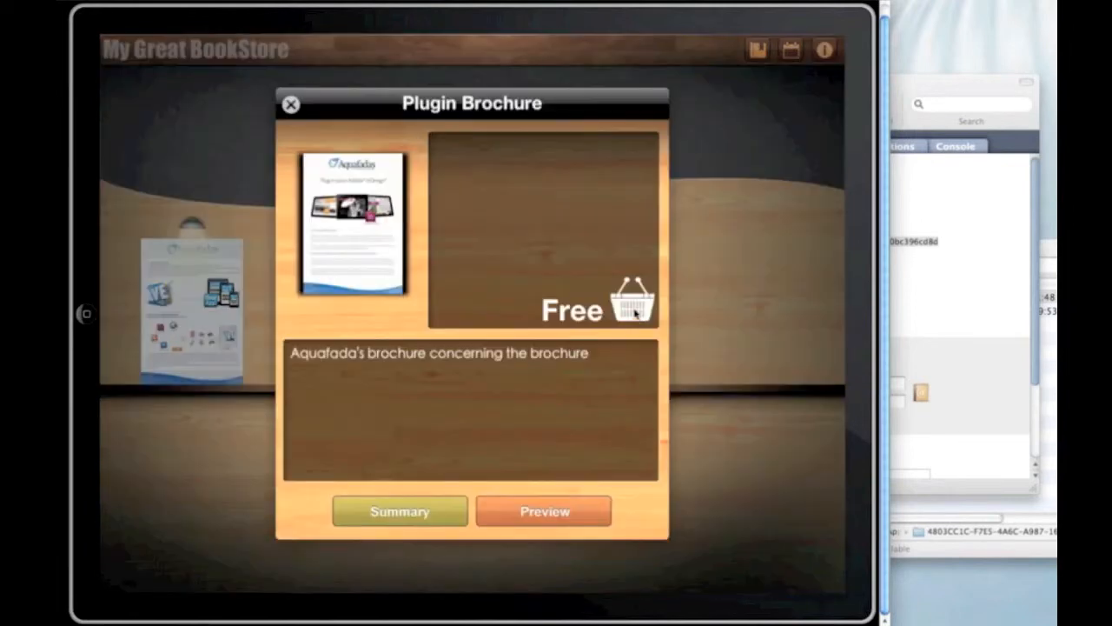
click(635, 309)
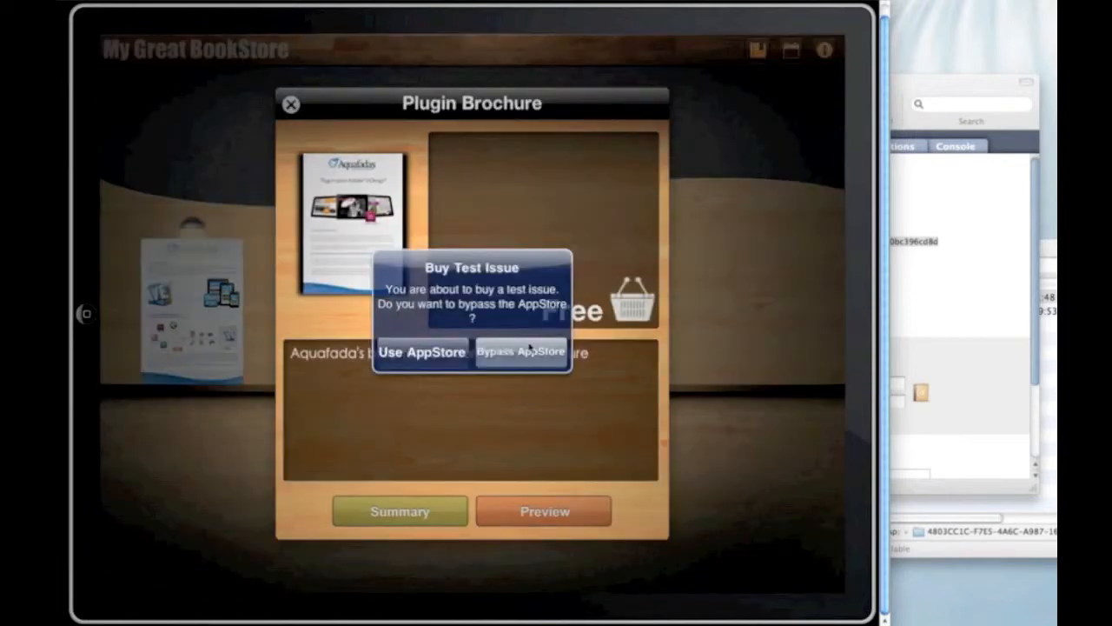
click(529, 347)
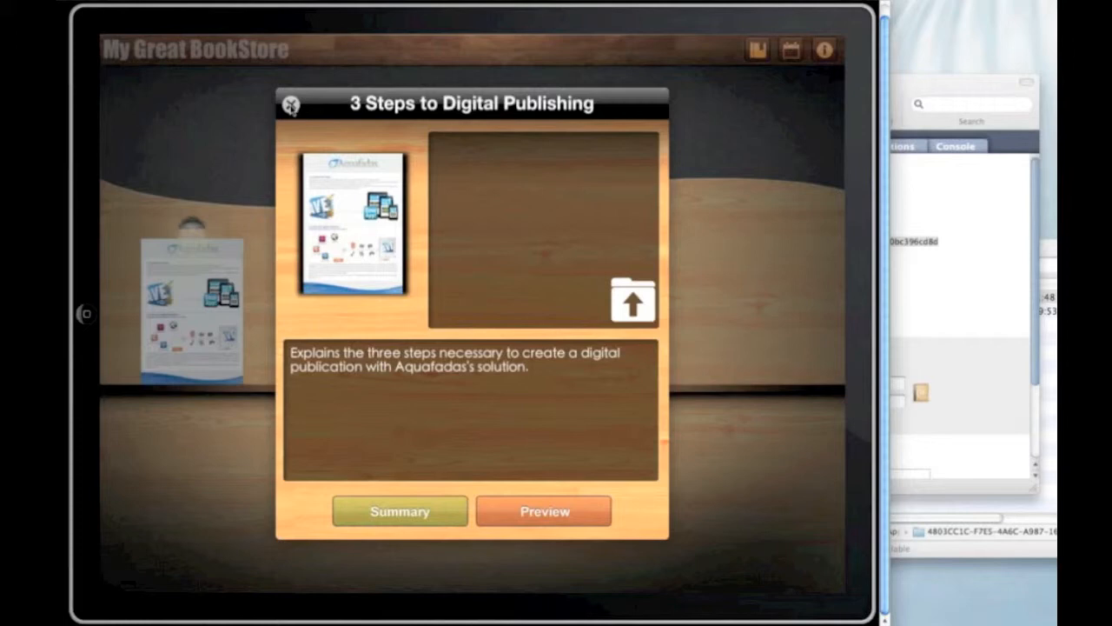
Close the 3 Steps to Digital Publishing details and view, then close, the bookstore's info page.
click(291, 105)
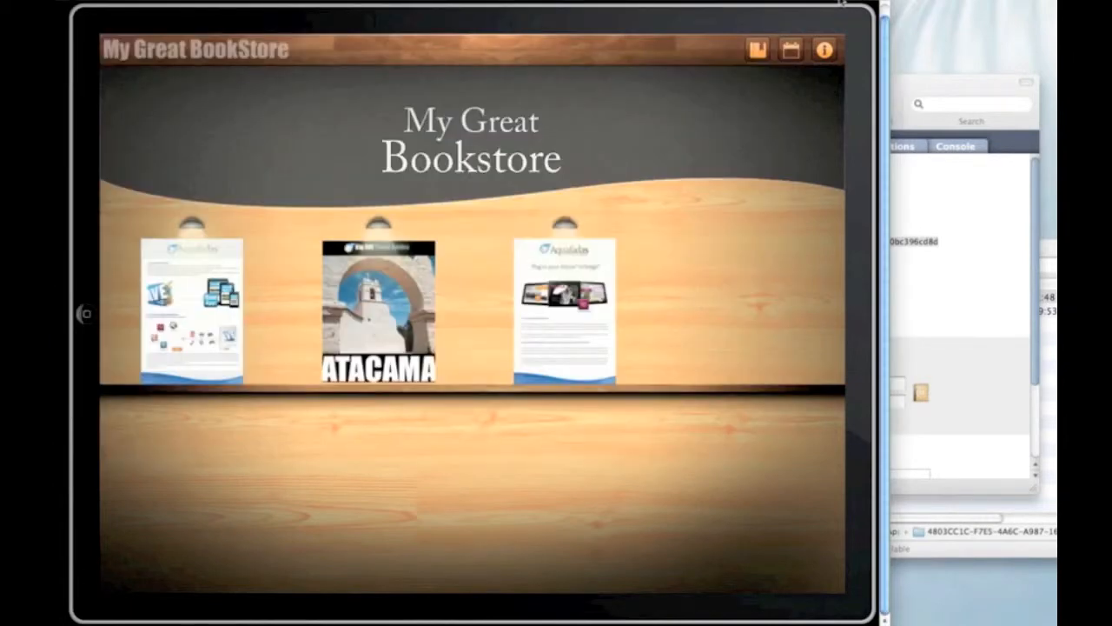
click(824, 49)
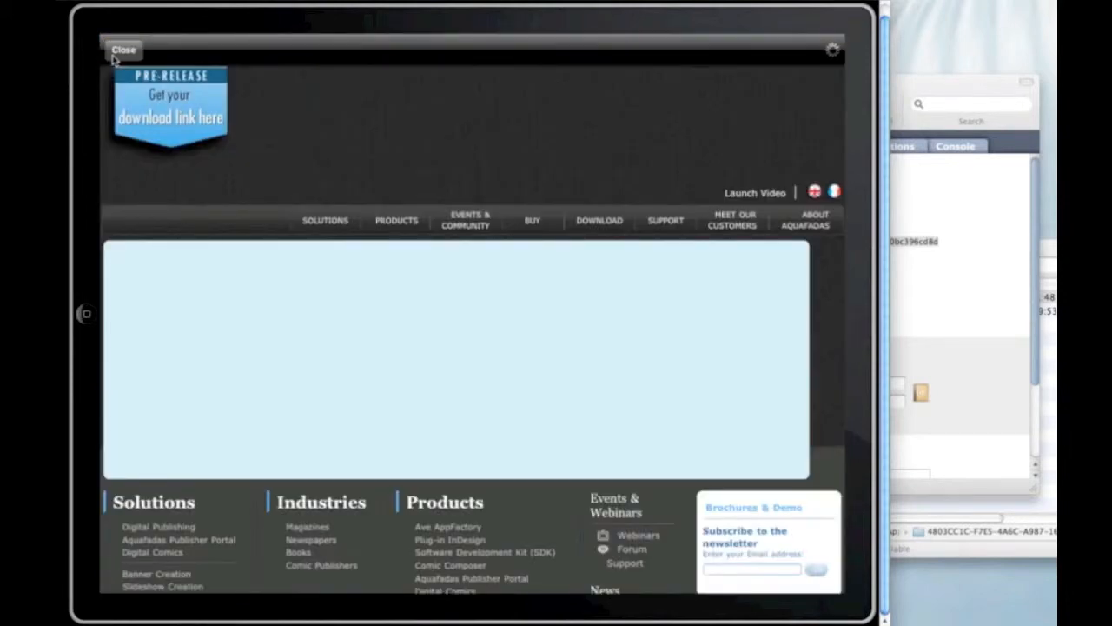
click(116, 52)
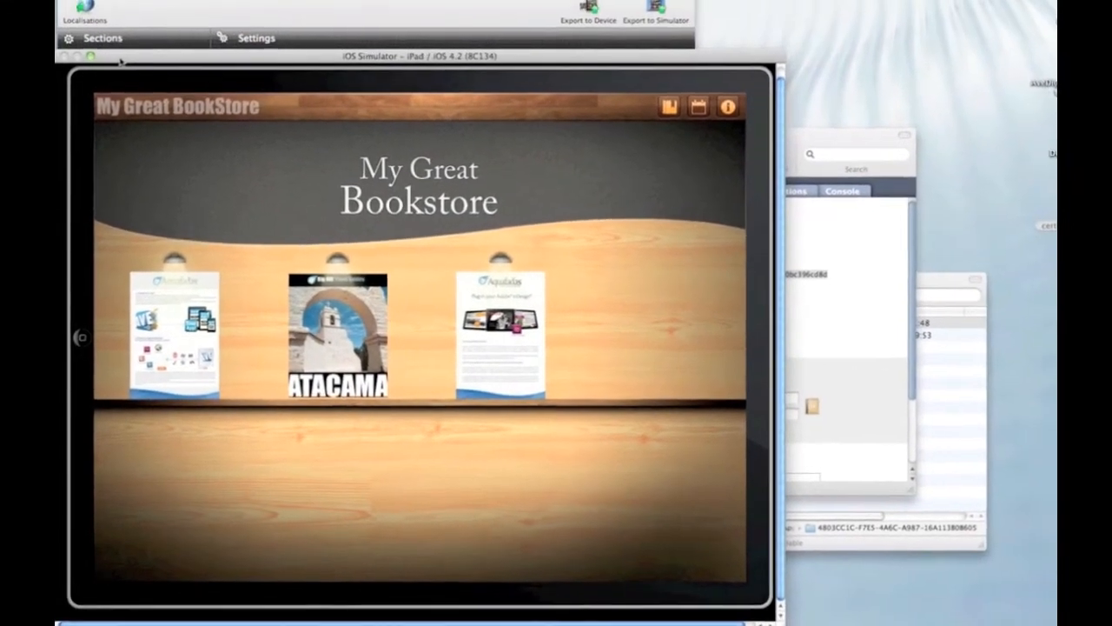
Check the provisioning profile in Xcode Organizer, then start Export to Device in AVE AppFactory.
key(super+q)
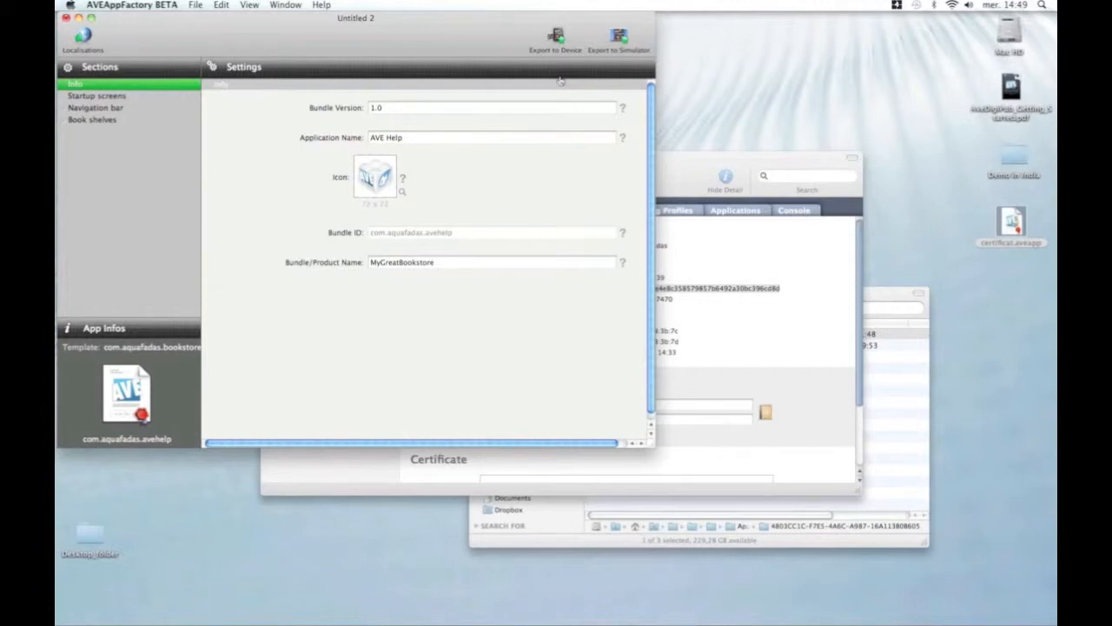
key(super+Tab)
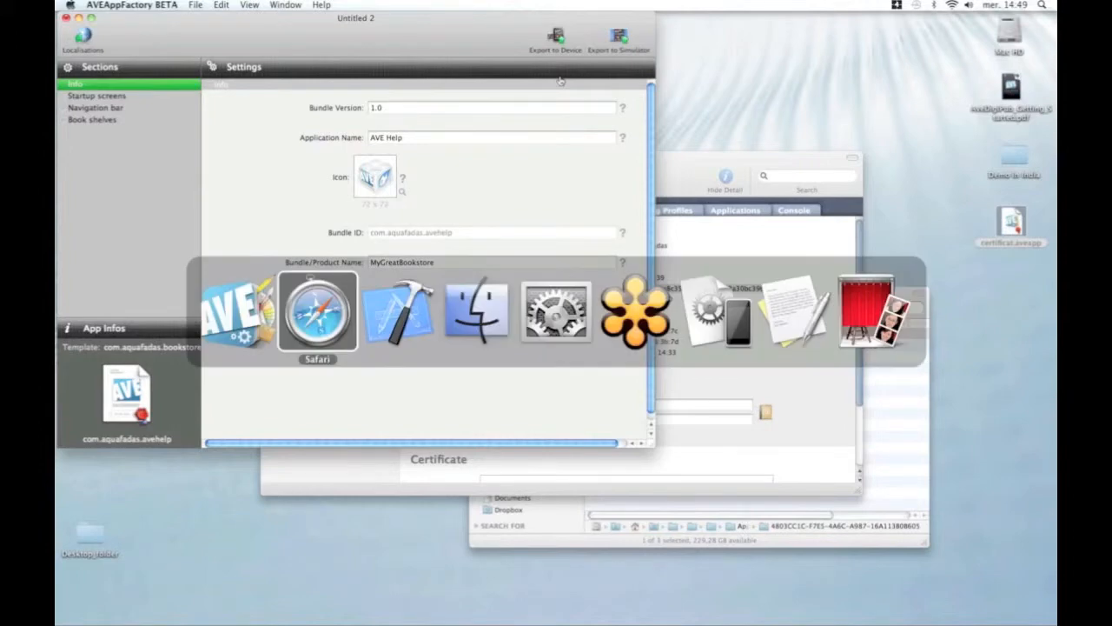
key(super+Tab)
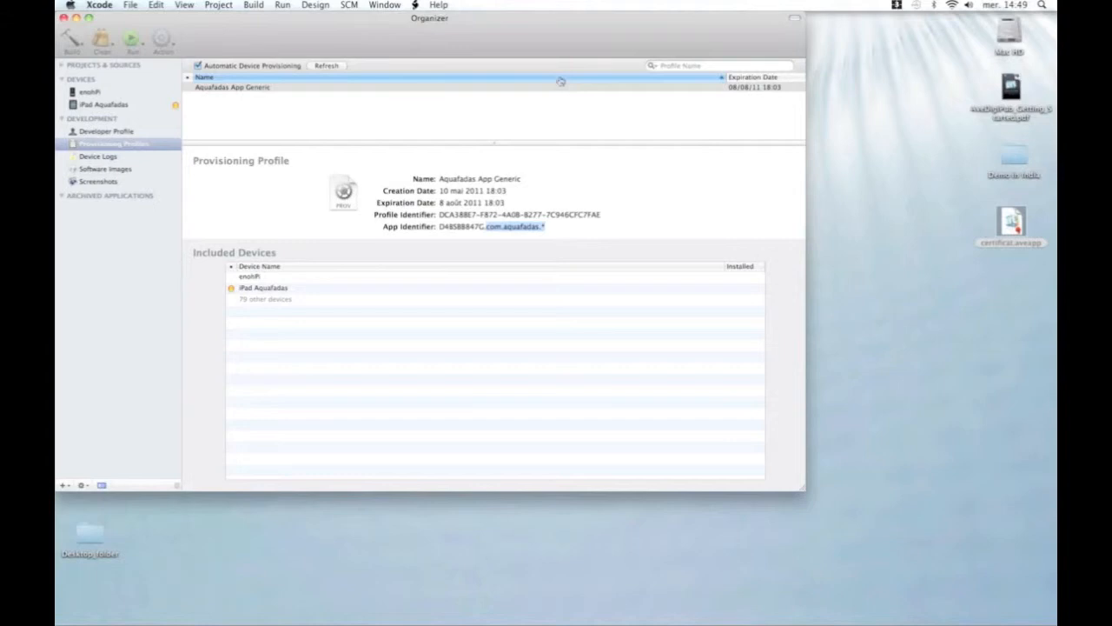
key(super+Tab)
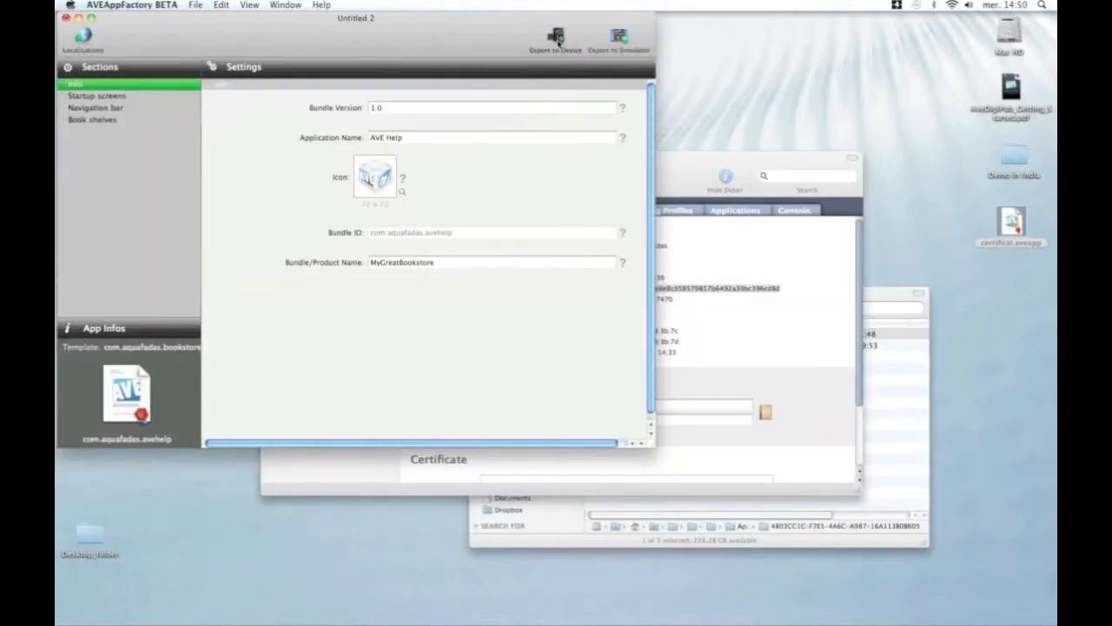
click(558, 40)
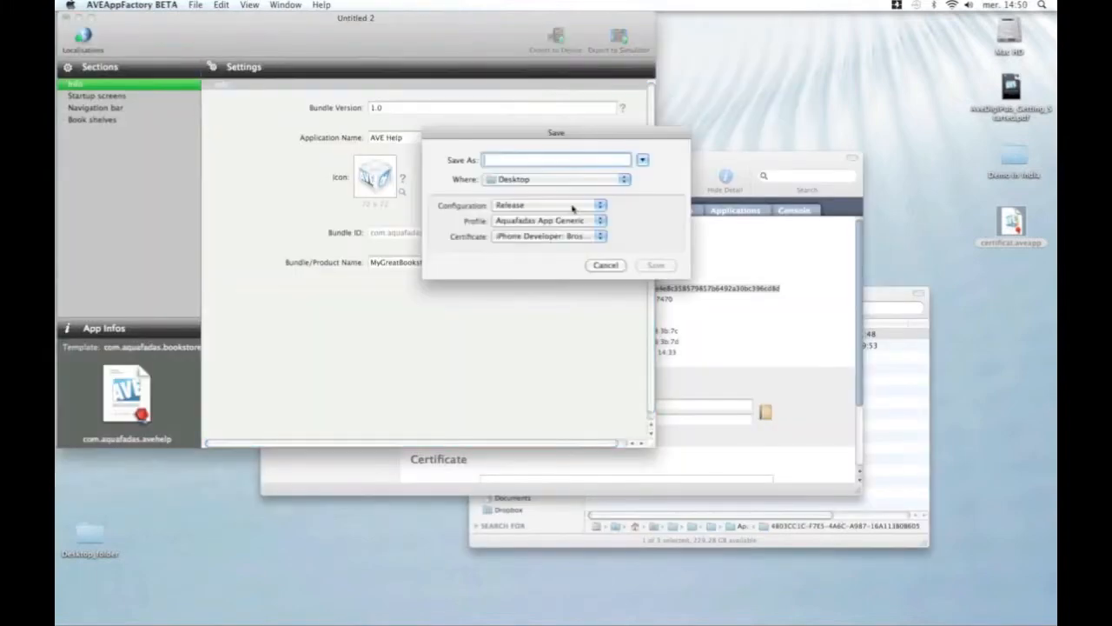
Leave the build configuration on Release and keep Aquafadas App Generic as the signing profile.
click(581, 207)
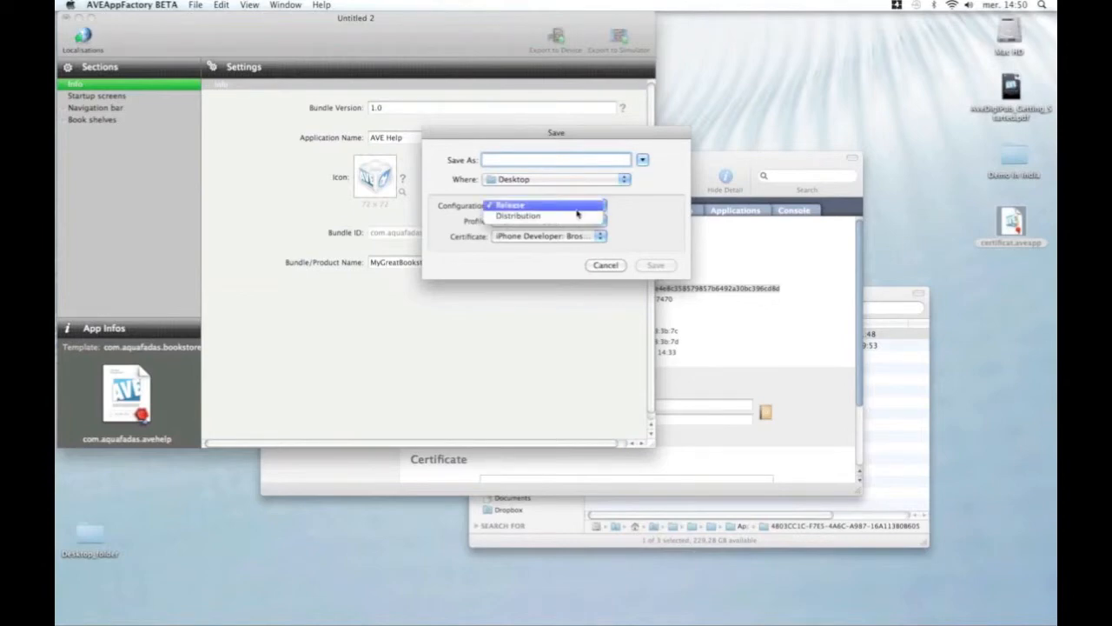
click(580, 216)
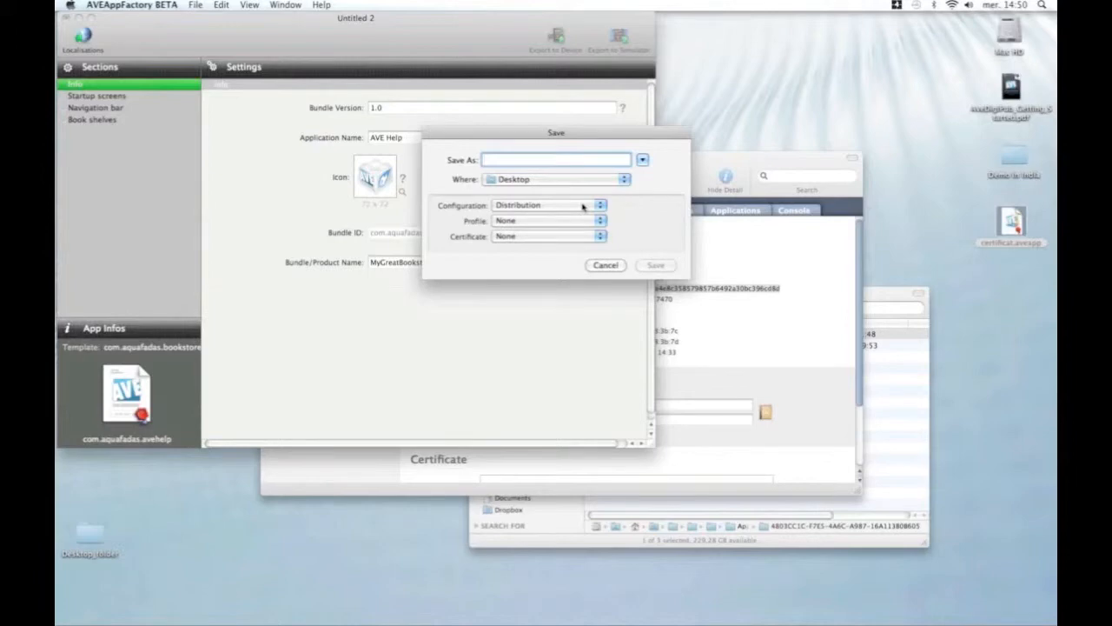
click(583, 206)
click(579, 199)
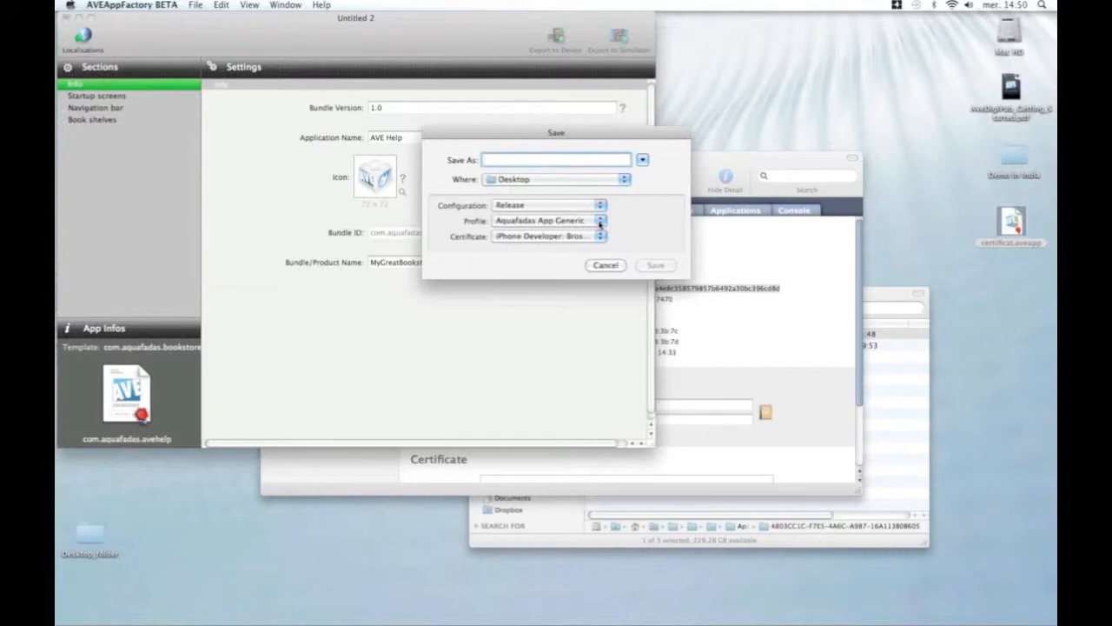
click(599, 223)
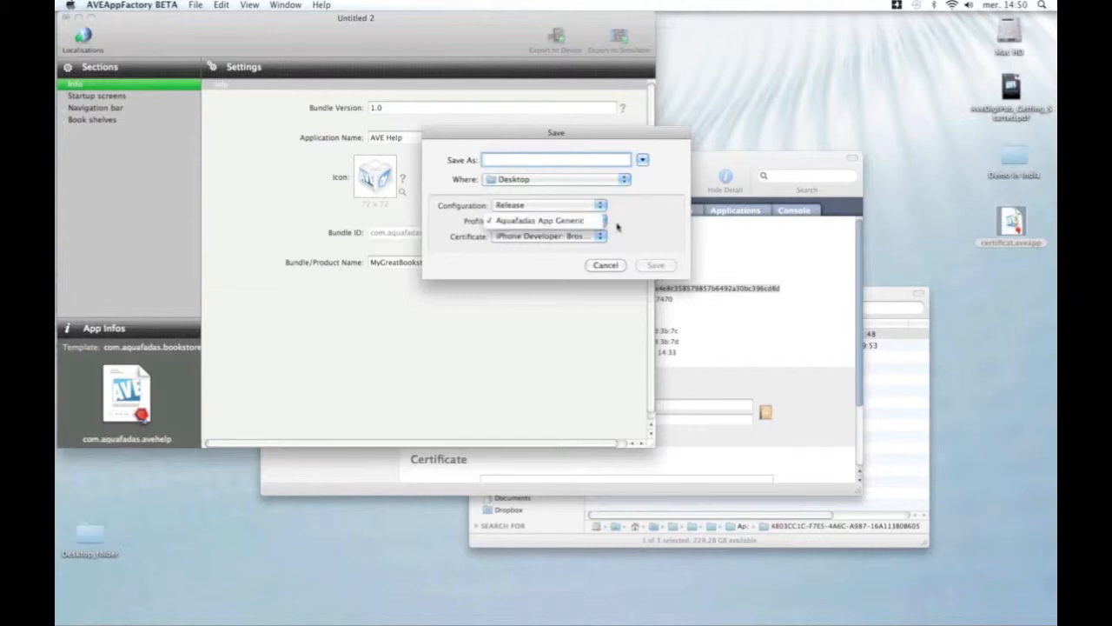
click(625, 222)
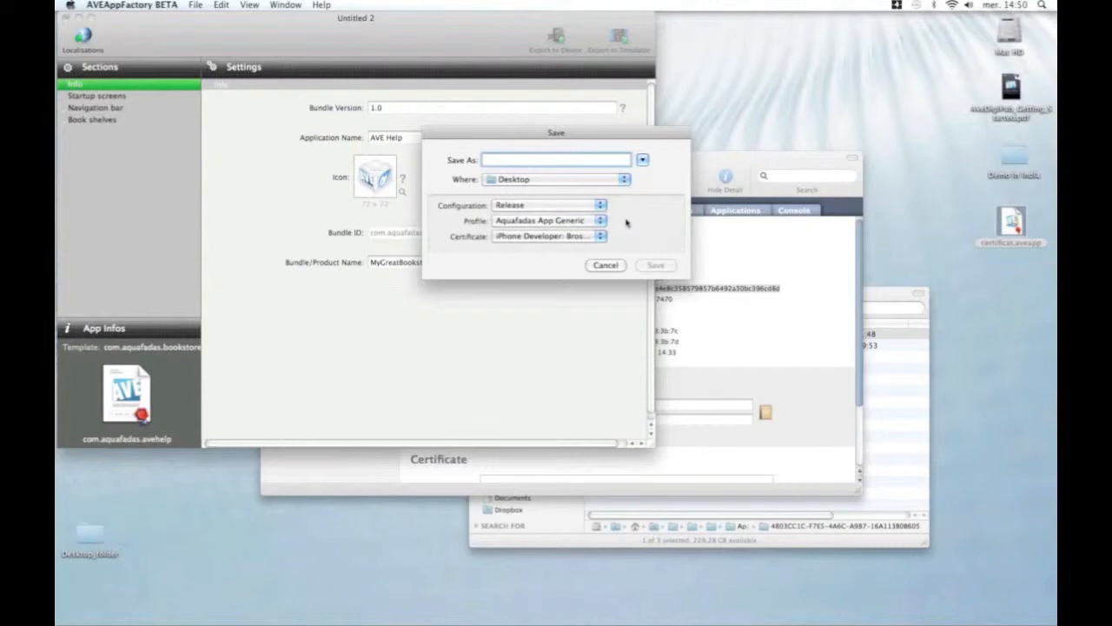
key(super+Tab)
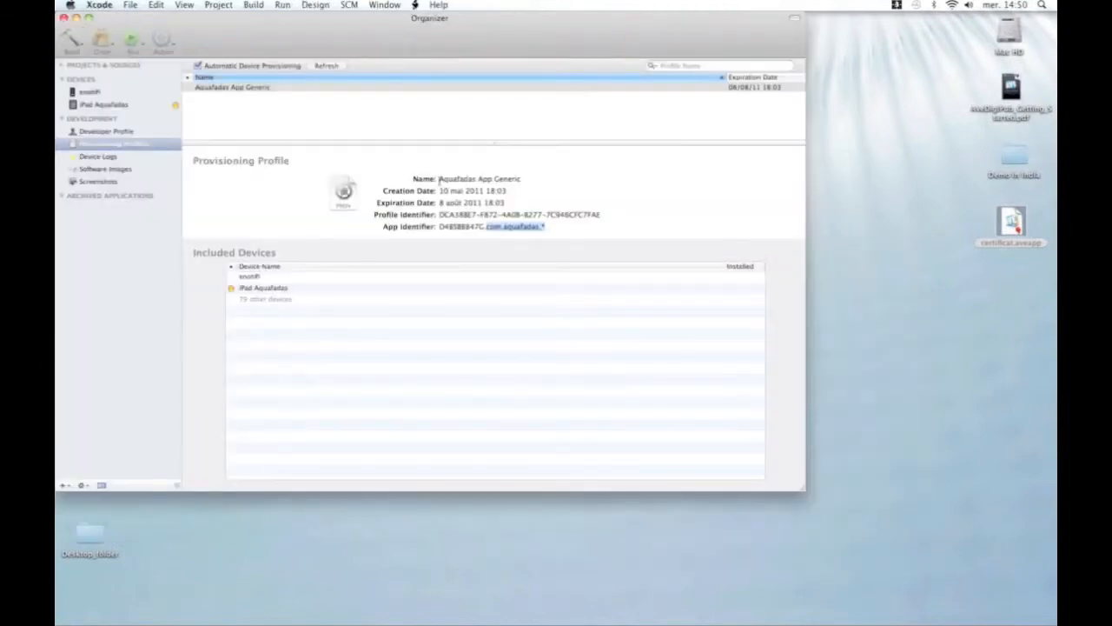
Review the Aquafadas App Generic profile in Organizer's Provisioning Profiles, then return to AVE AppFactory.
drag(439, 179, 537, 182)
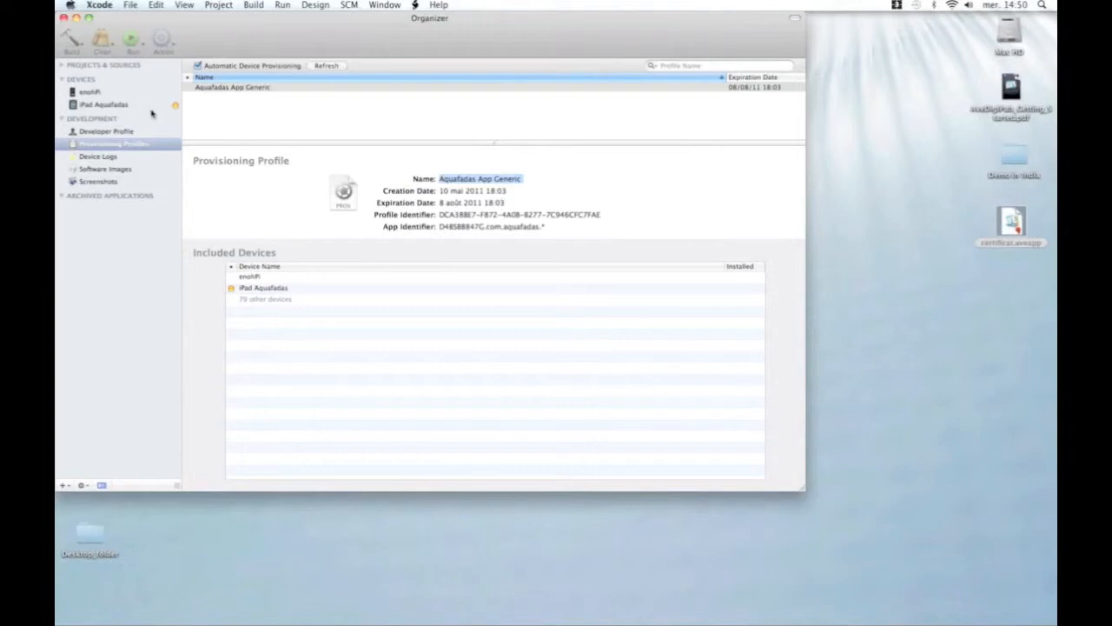
click(385, 5)
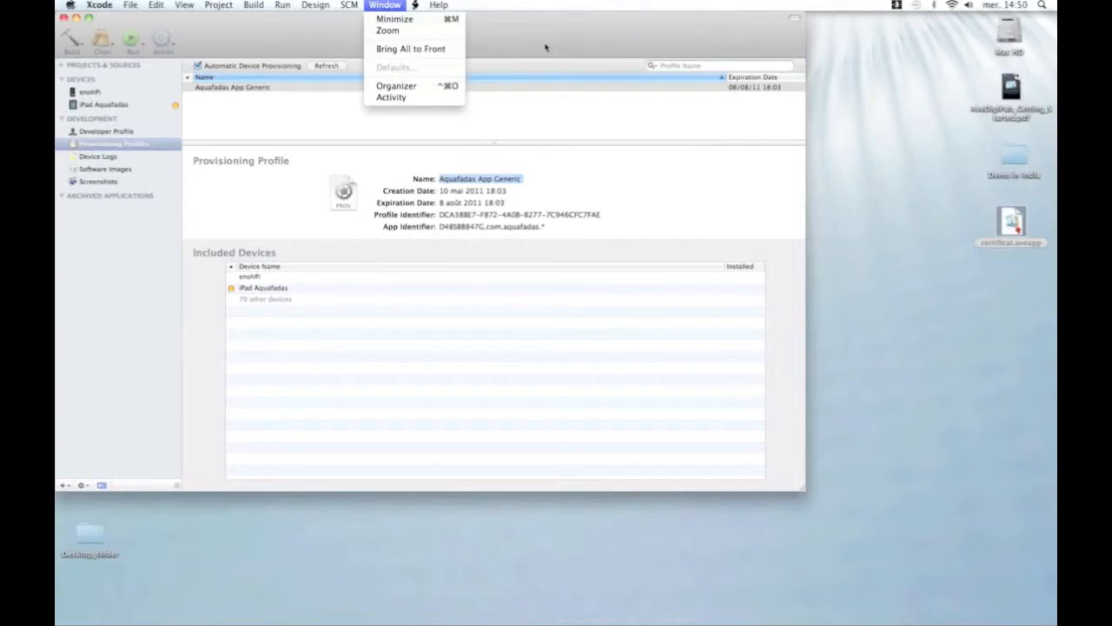
click(535, 77)
click(99, 146)
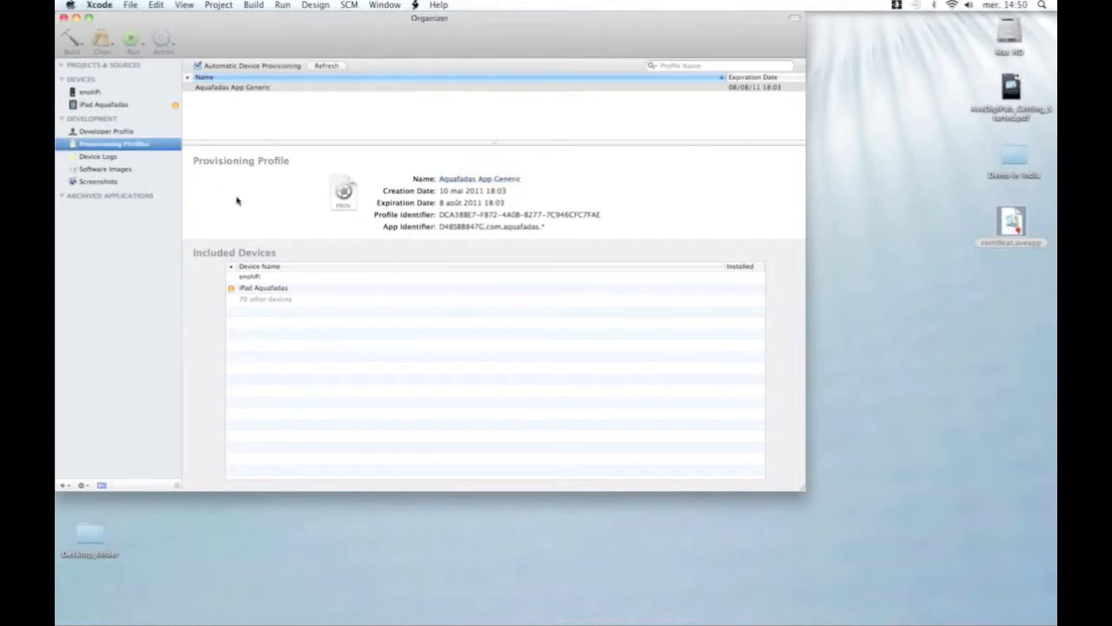
key(super+Tab)
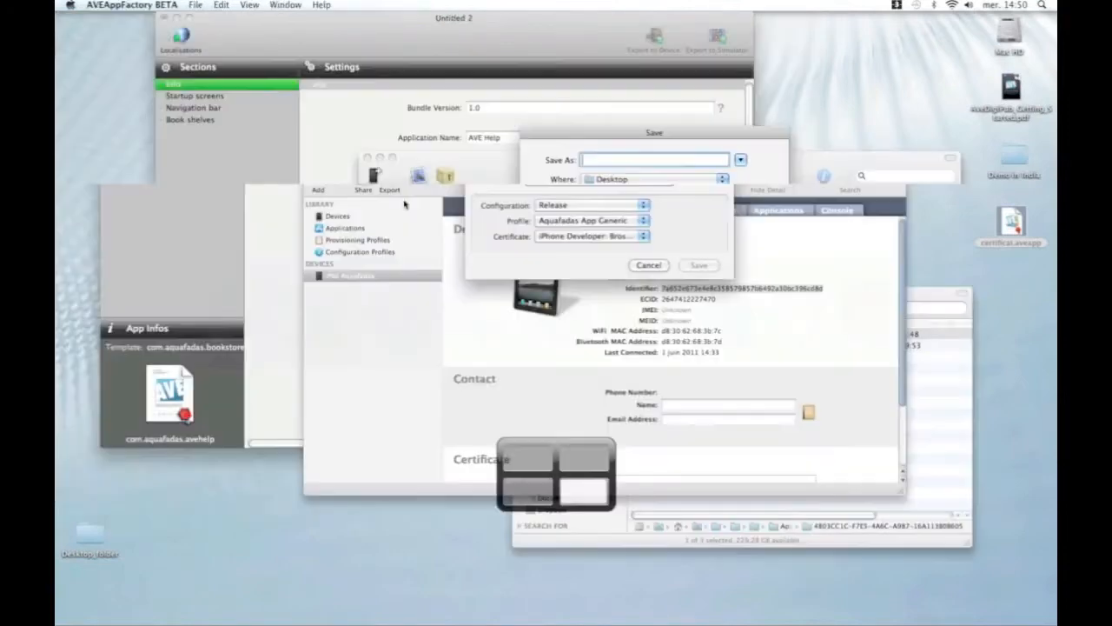
Keep the iPhone Developer certificate and export the app to a Desktop folder named testApp.
click(598, 237)
click(631, 222)
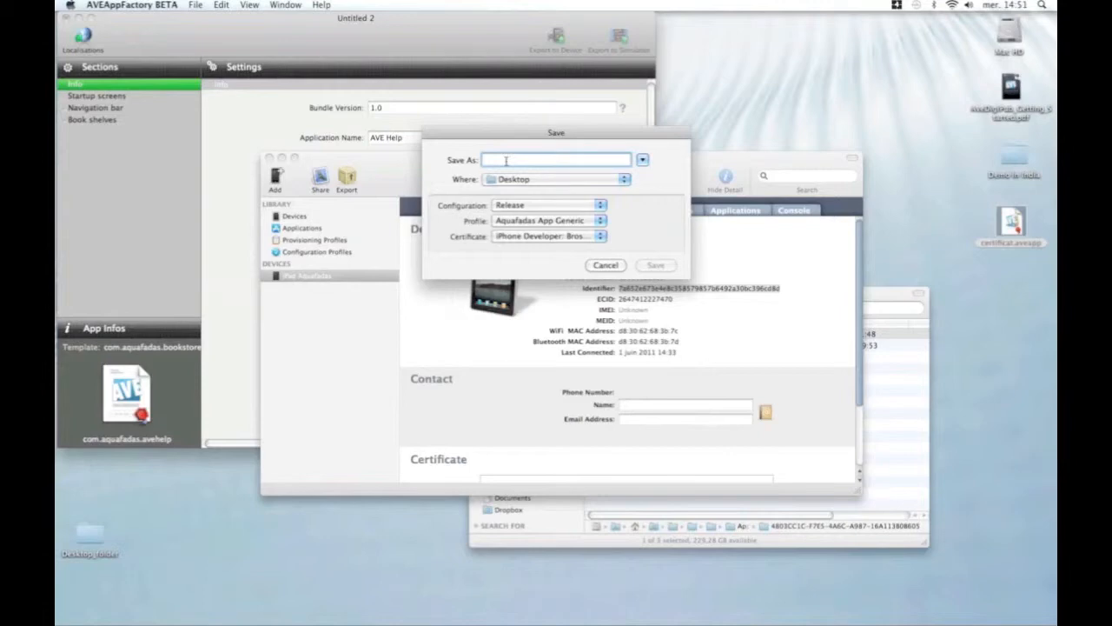
text(testApp)
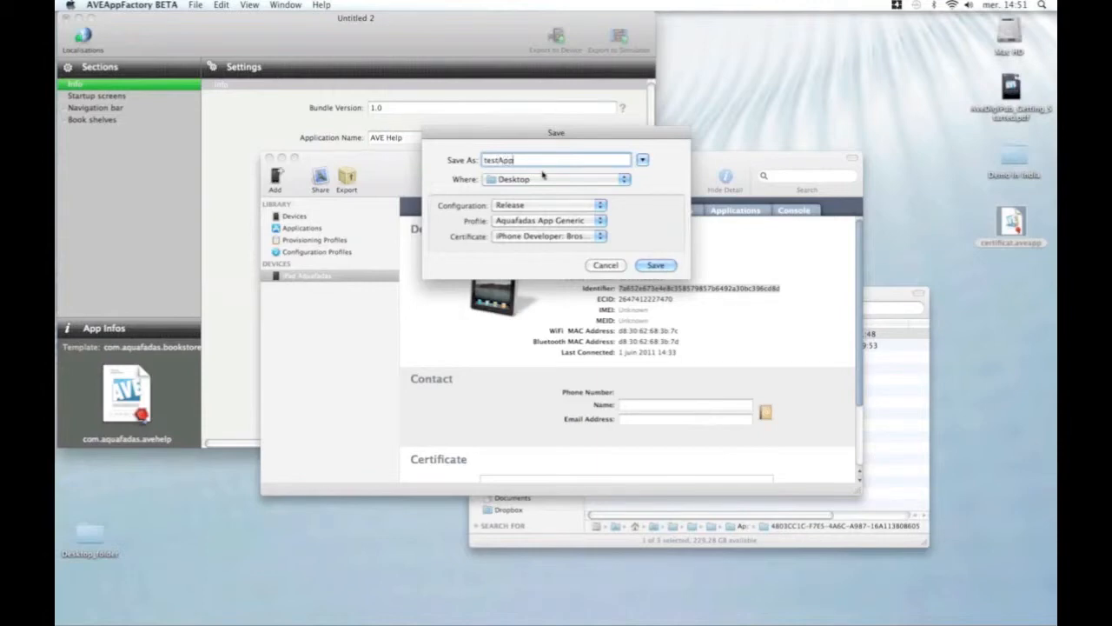
key(Return)
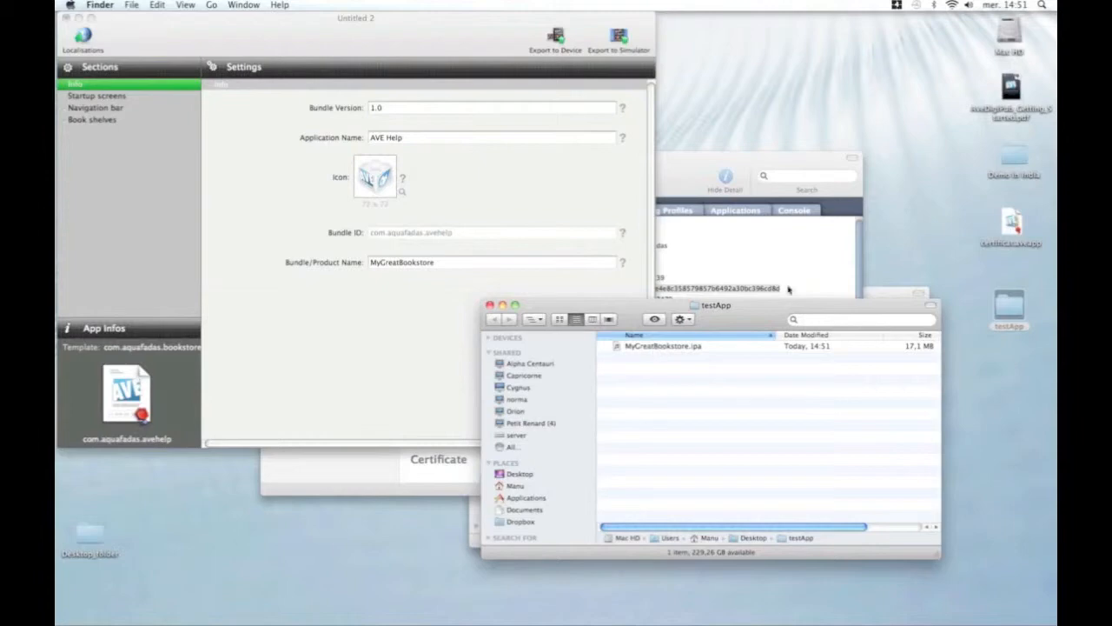
Drag the testApp Finder window showing MyGreatBookstore.ipa down and to the right.
drag(768, 315, 878, 352)
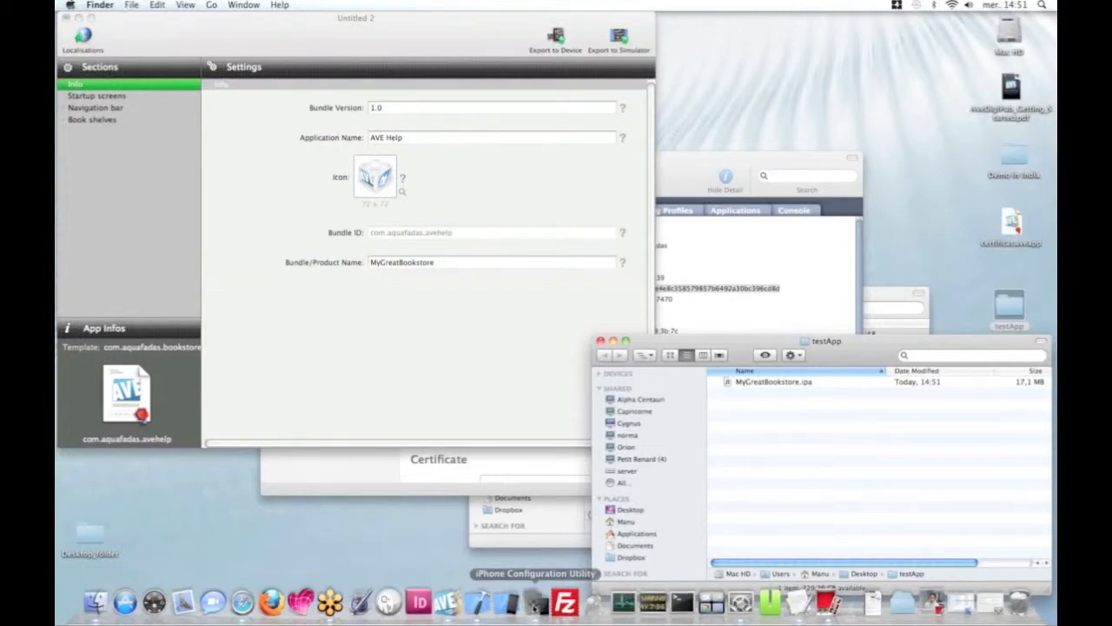
Show the iPad Aquafadas summary in iPhone Configuration Utility, then cycle applications toward Safari.
click(535, 601)
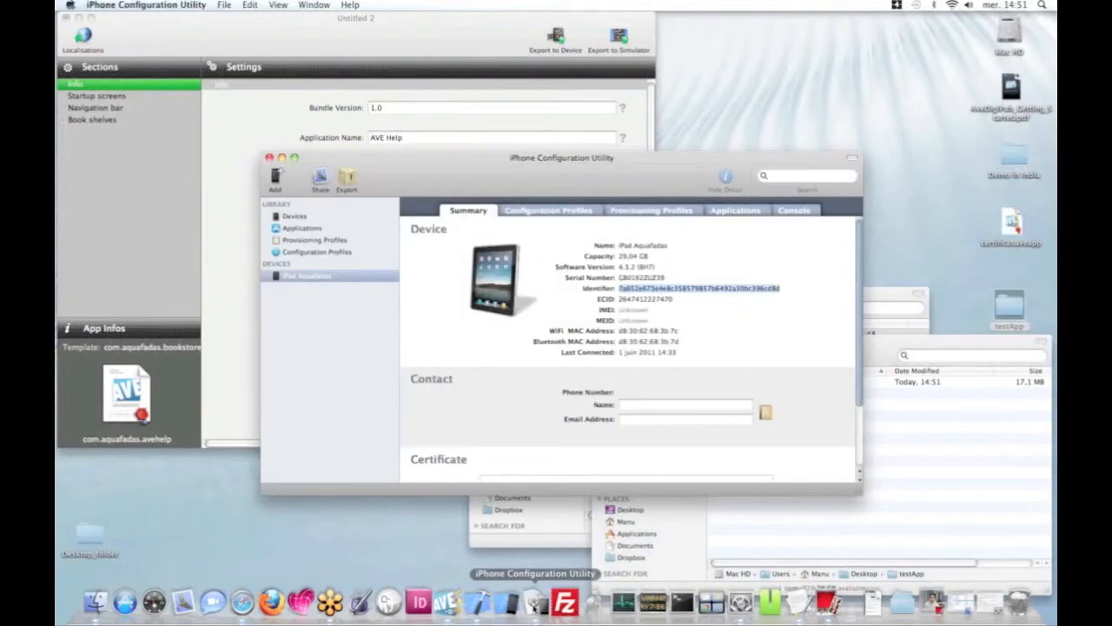
drag(536, 175, 483, 241)
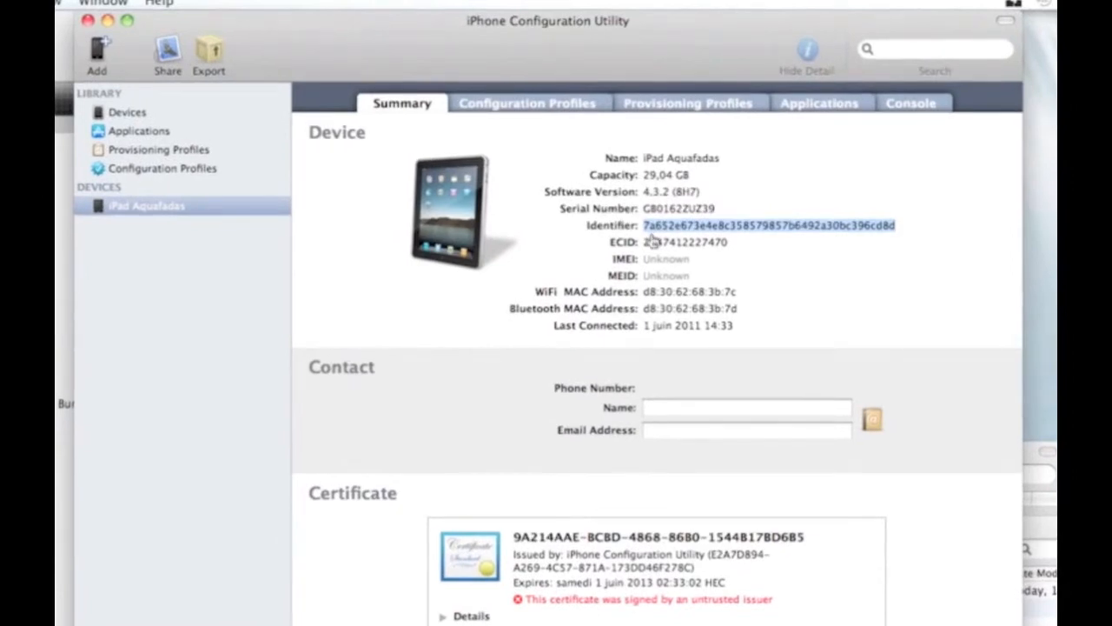
key(super+Tab)
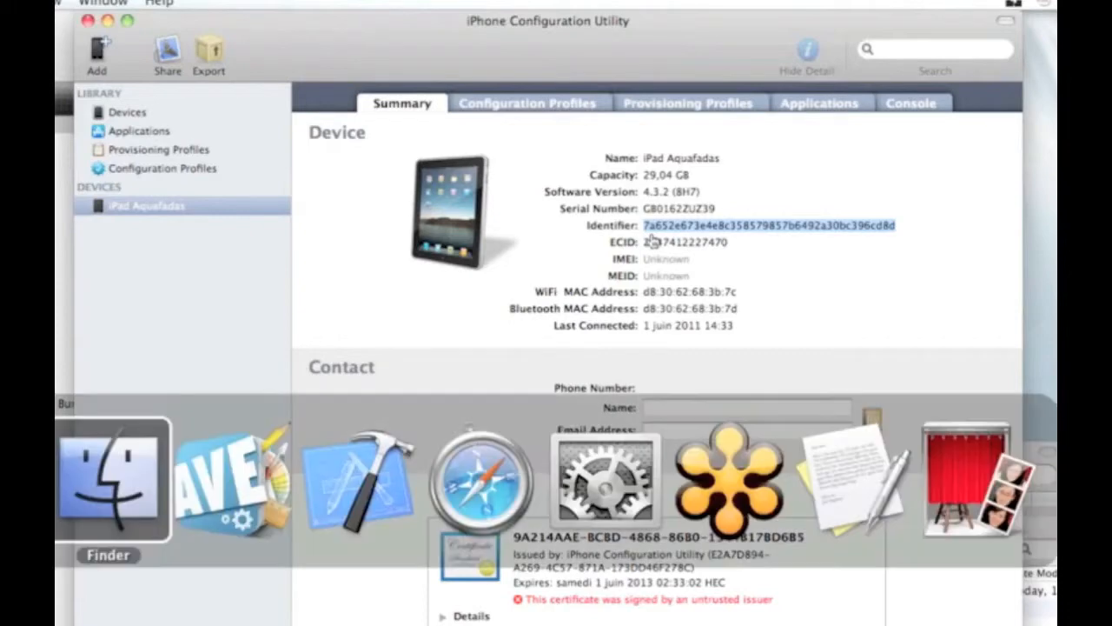
key(super+Tab)
key(super+Tab)
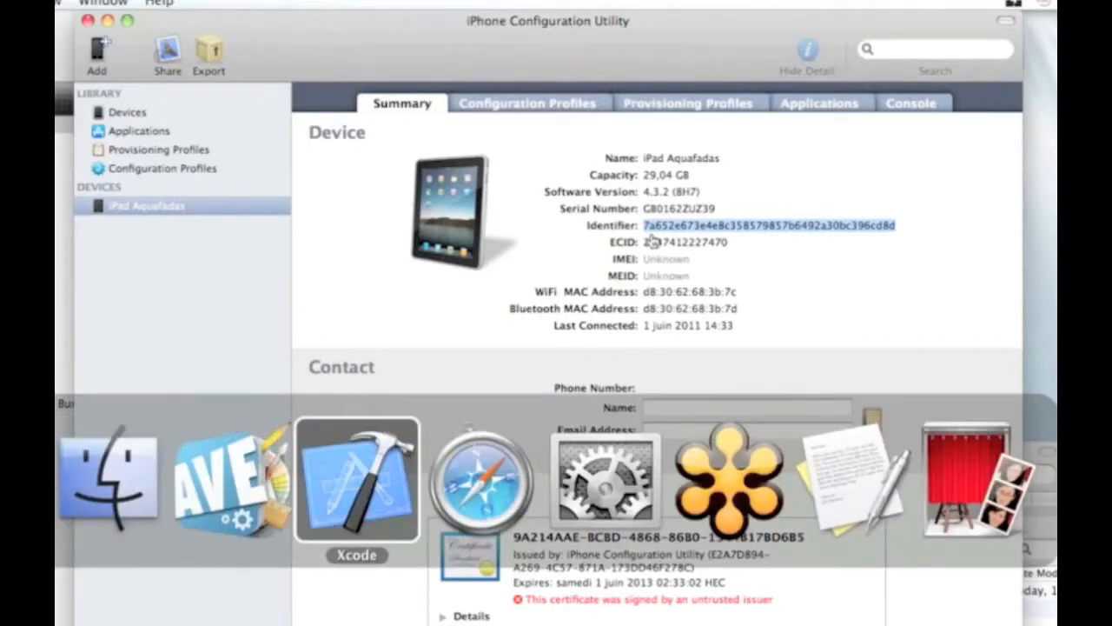
key(super+Tab)
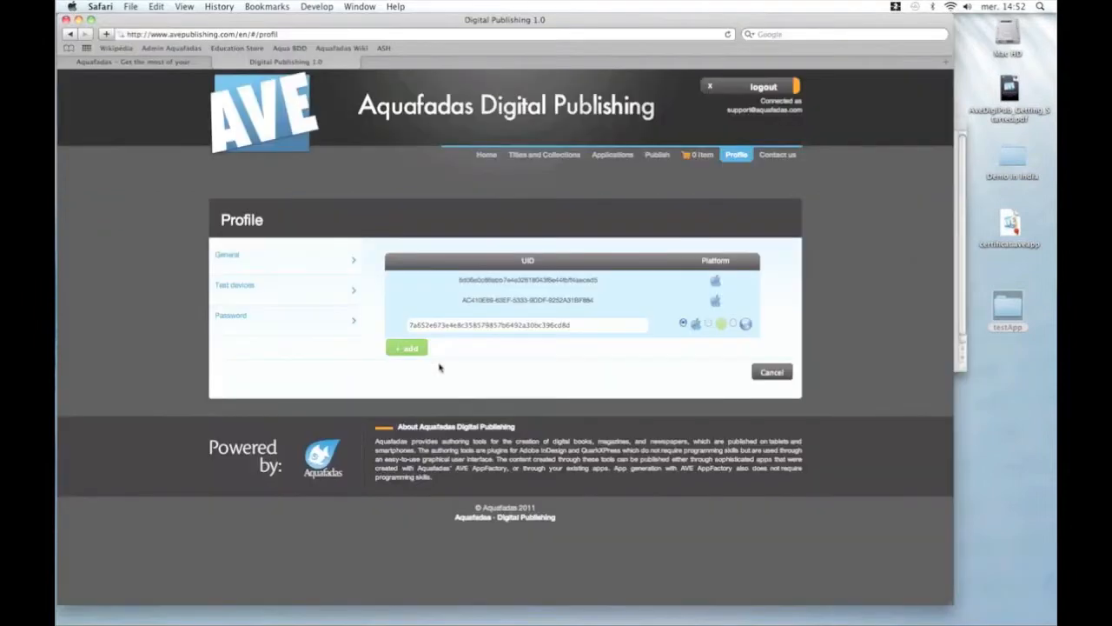
Add the iPad's UID as the third test device and save the profile with Update.
click(409, 348)
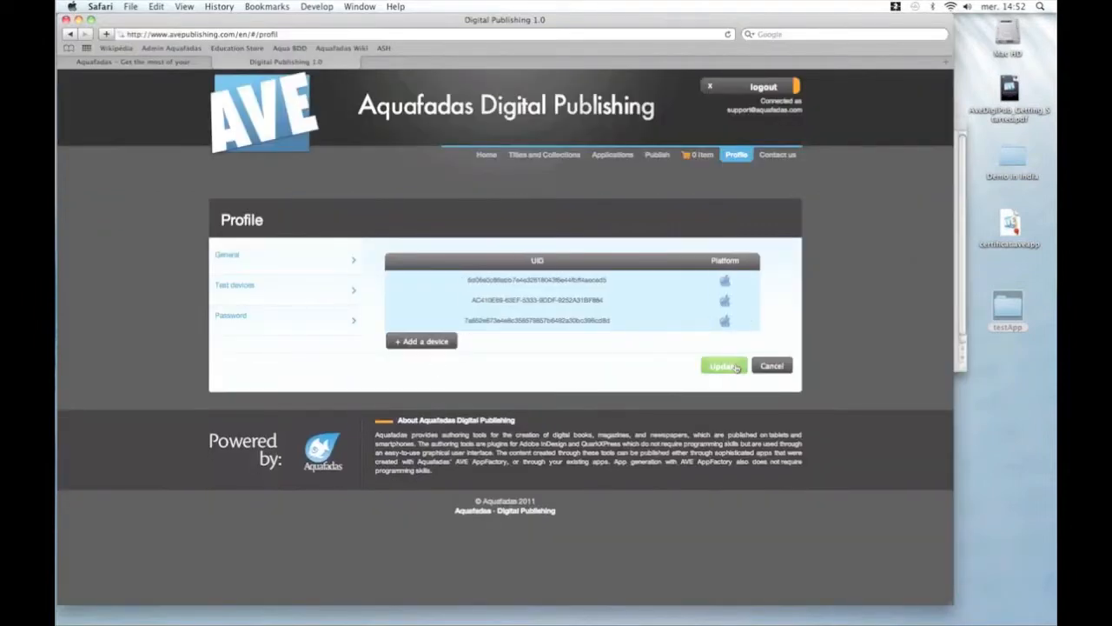
click(735, 368)
click(528, 372)
Open the portal's Applications page and drag certificat.aveapp from Downloads onto the Desktop.
click(611, 156)
mouse_move(1021, 608)
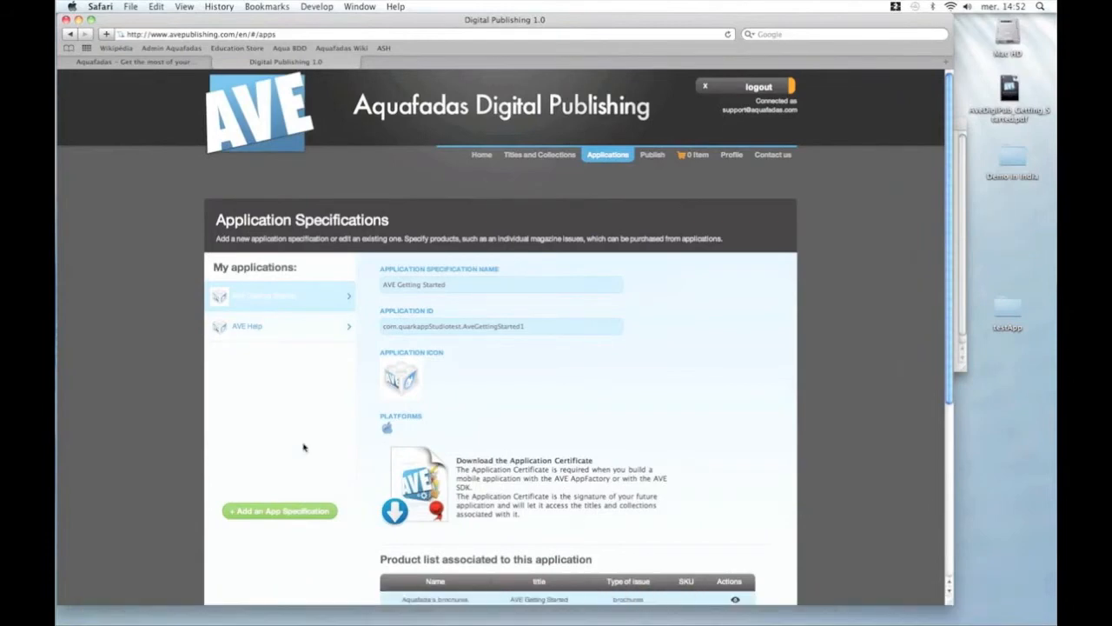
scroll(296, 442, down, 1)
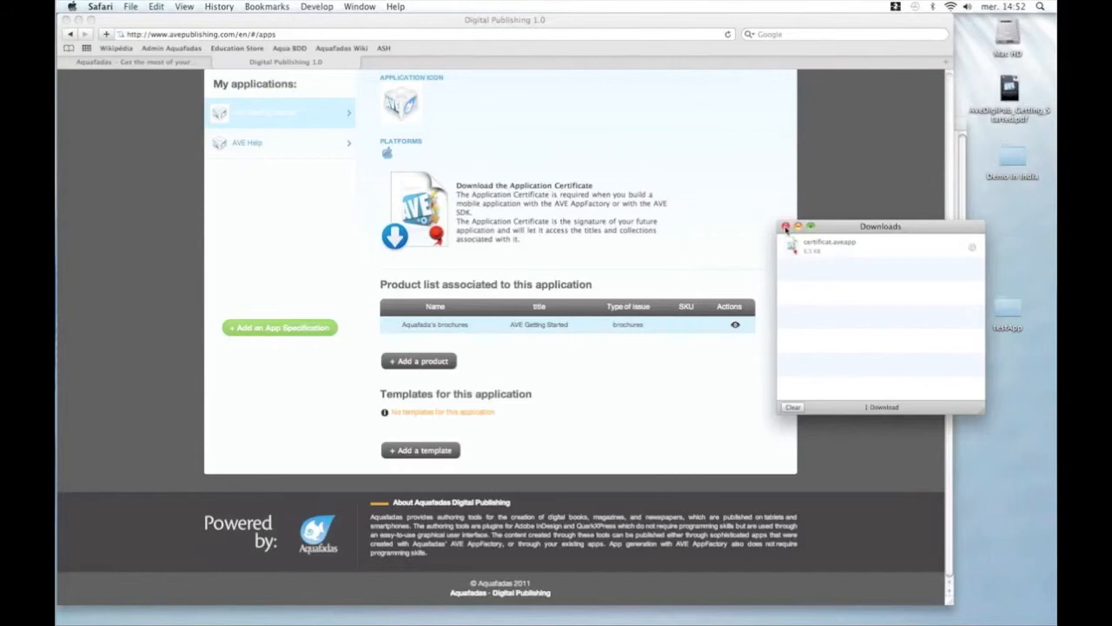
click(785, 227)
mouse_move(960, 606)
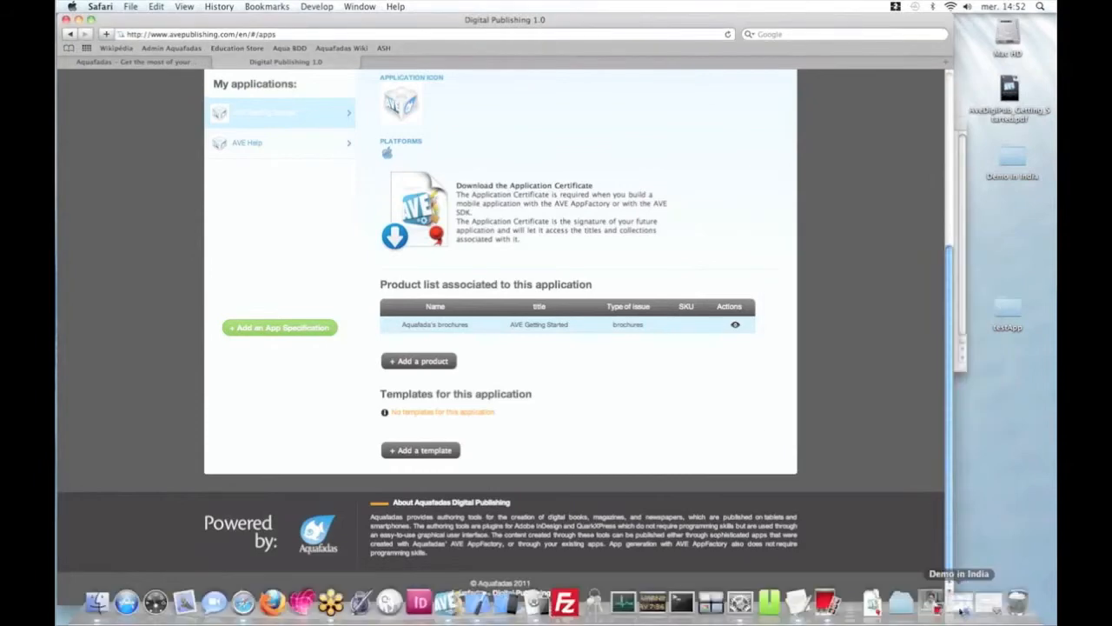
click(870, 612)
drag(872, 574, 1042, 332)
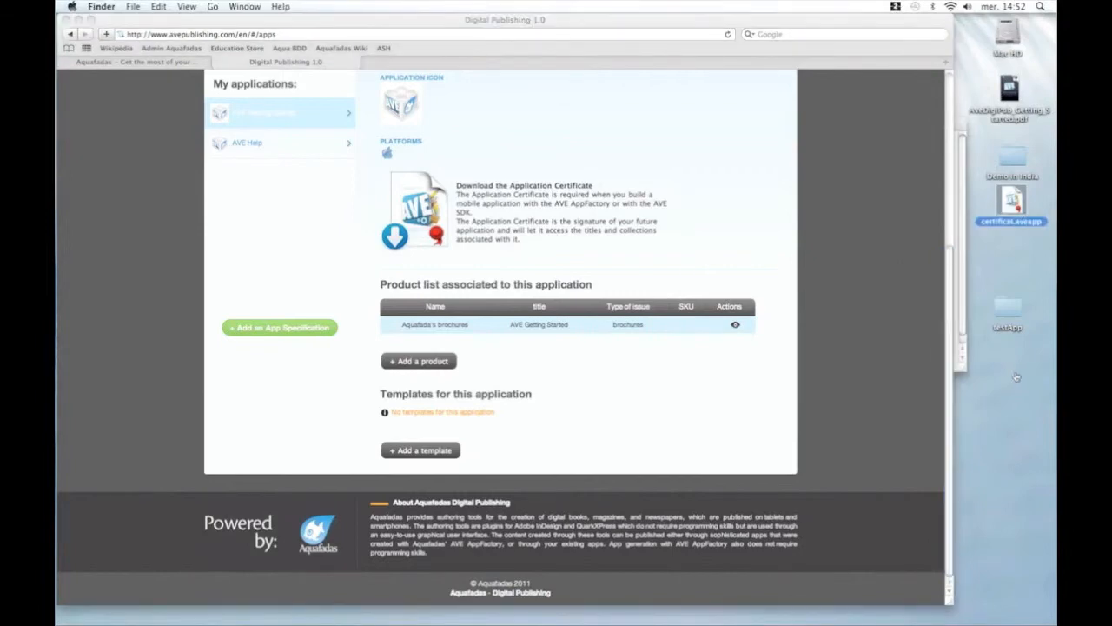
key(super+Tab)
key(super+Tab)
key(super+Tab)
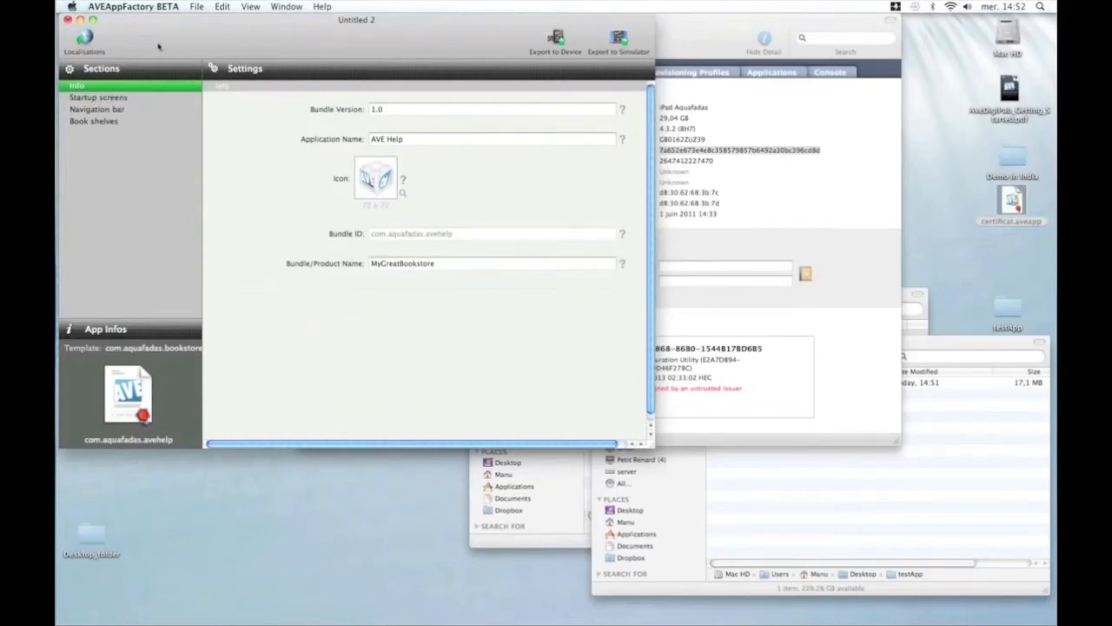
Discard the Untitled 2 project and start a new one from the My Great Bookstore template.
key(super+w)
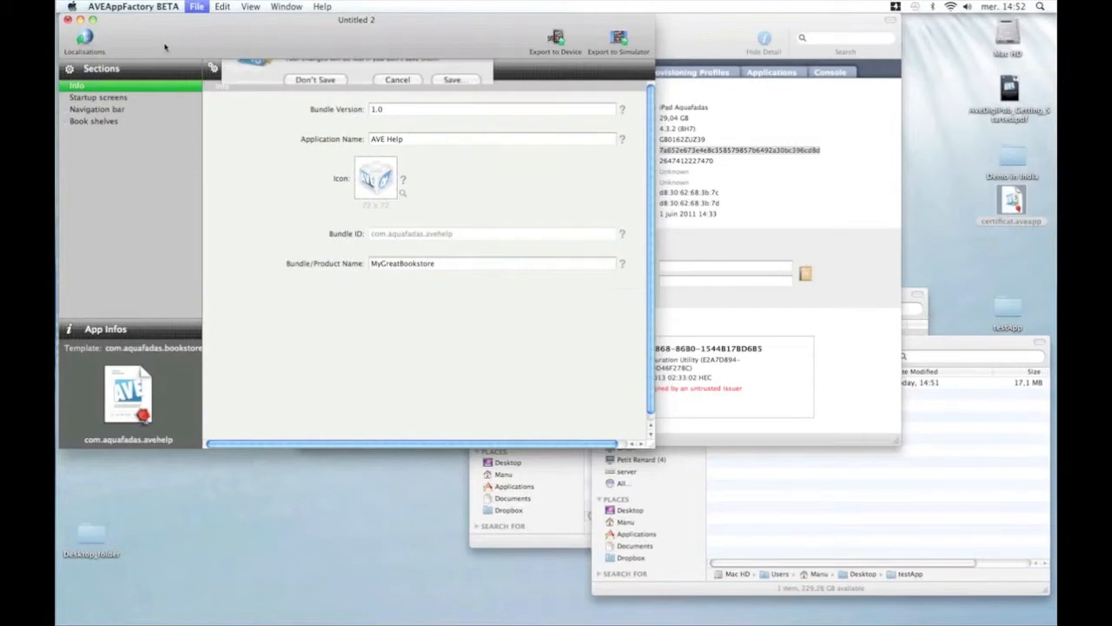
click(317, 119)
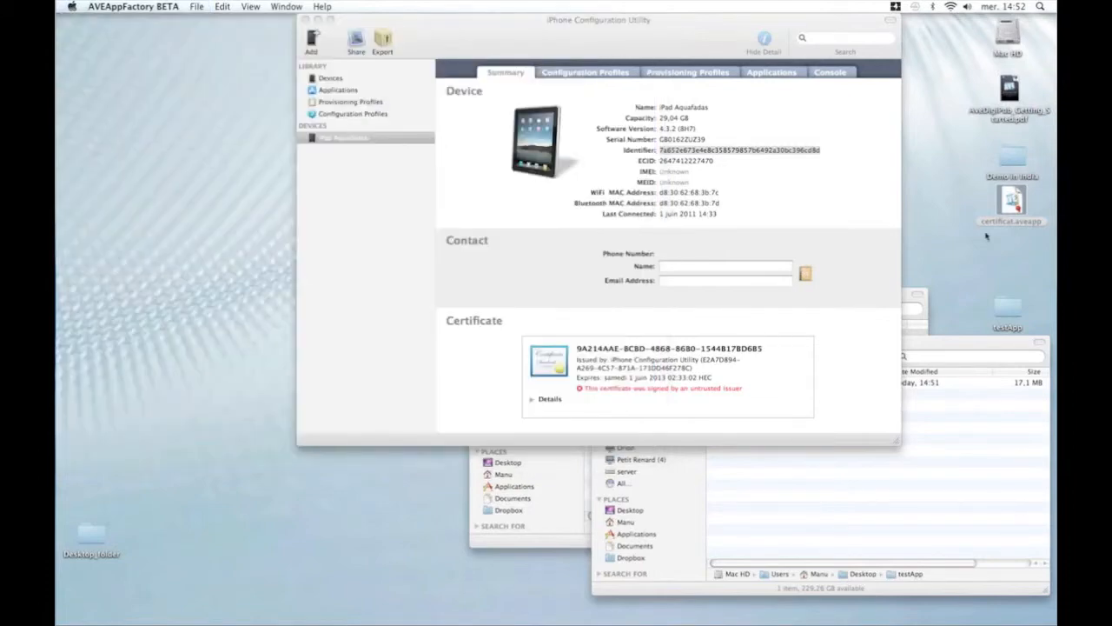
key(super+n)
click(675, 500)
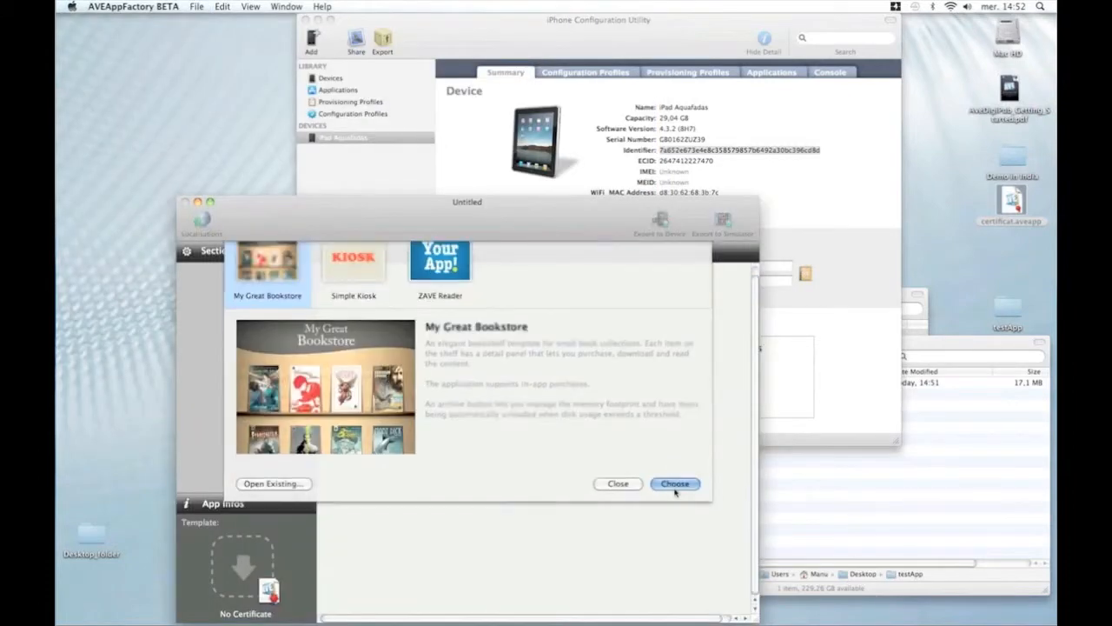
drag(533, 217, 410, 6)
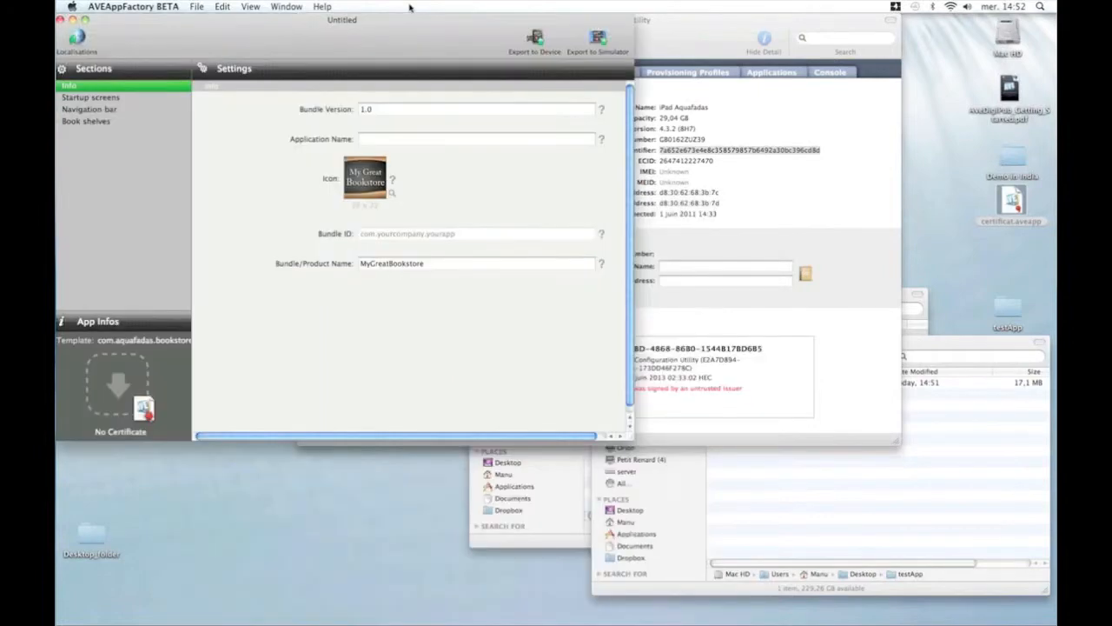
Load certificat.aveapp so the app becomes AVE Getting Started, then dismiss the provisioning alert and switch to Safari.
drag(1013, 210, 143, 394)
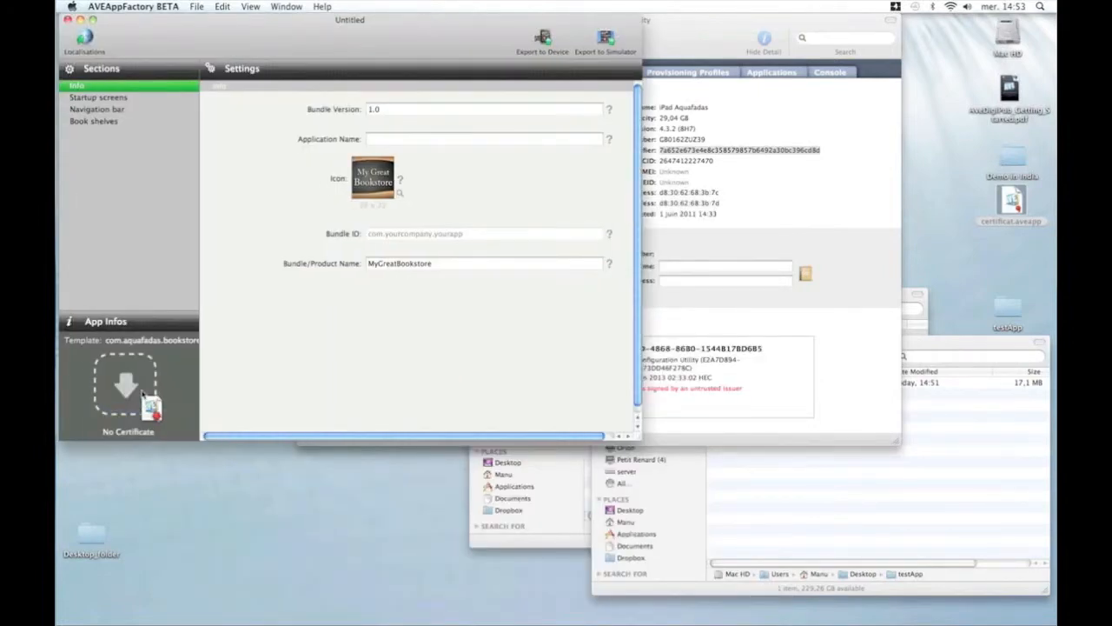
drag(143, 393, 144, 396)
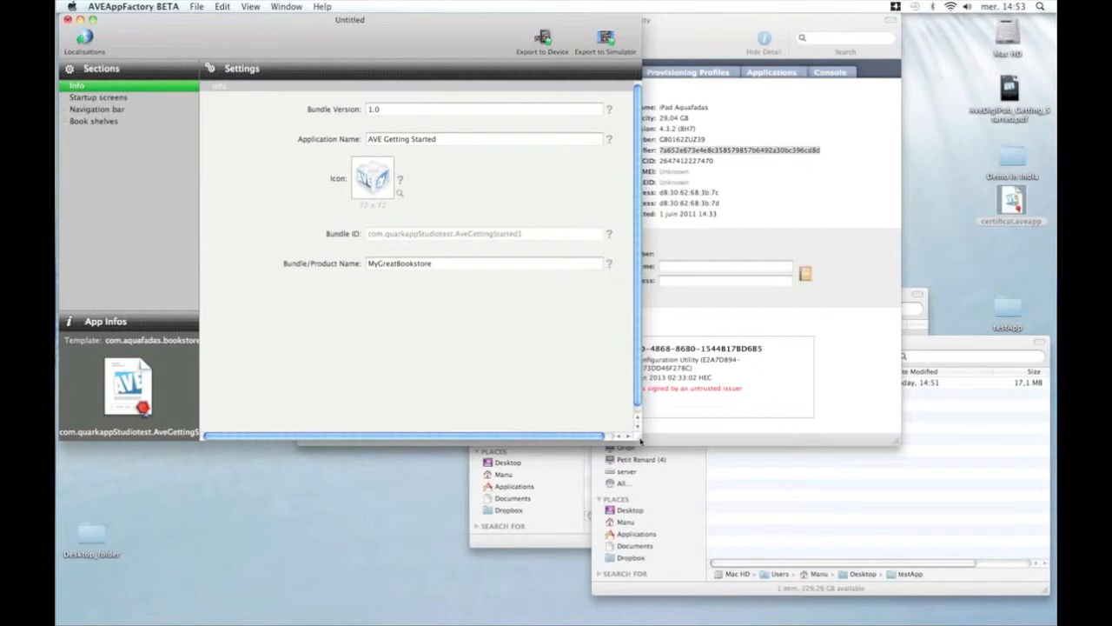
drag(640, 441, 702, 480)
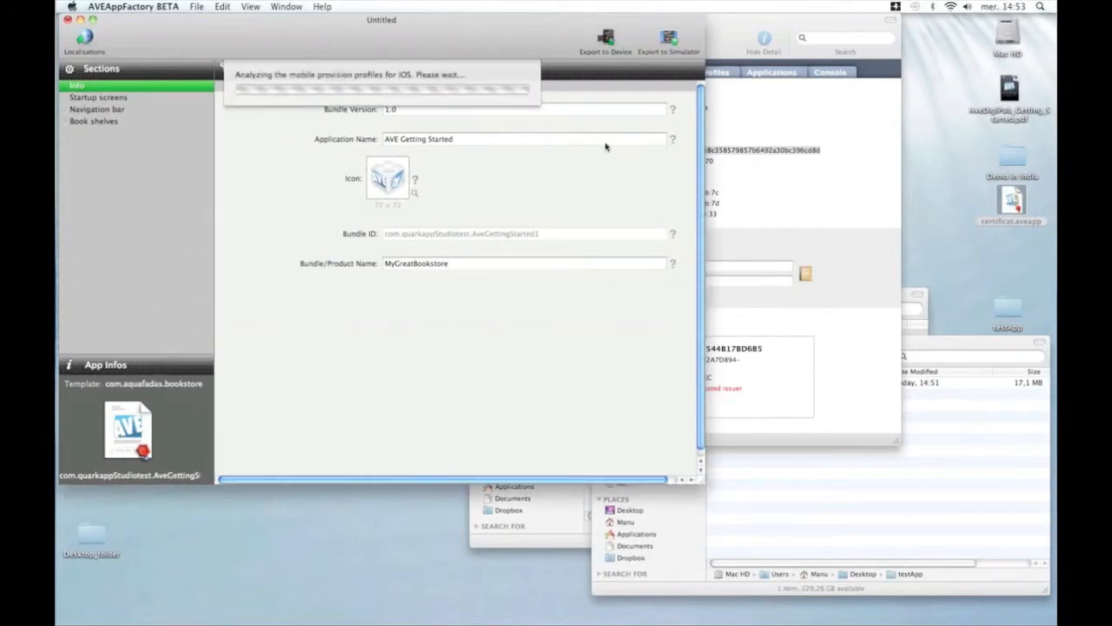
click(646, 229)
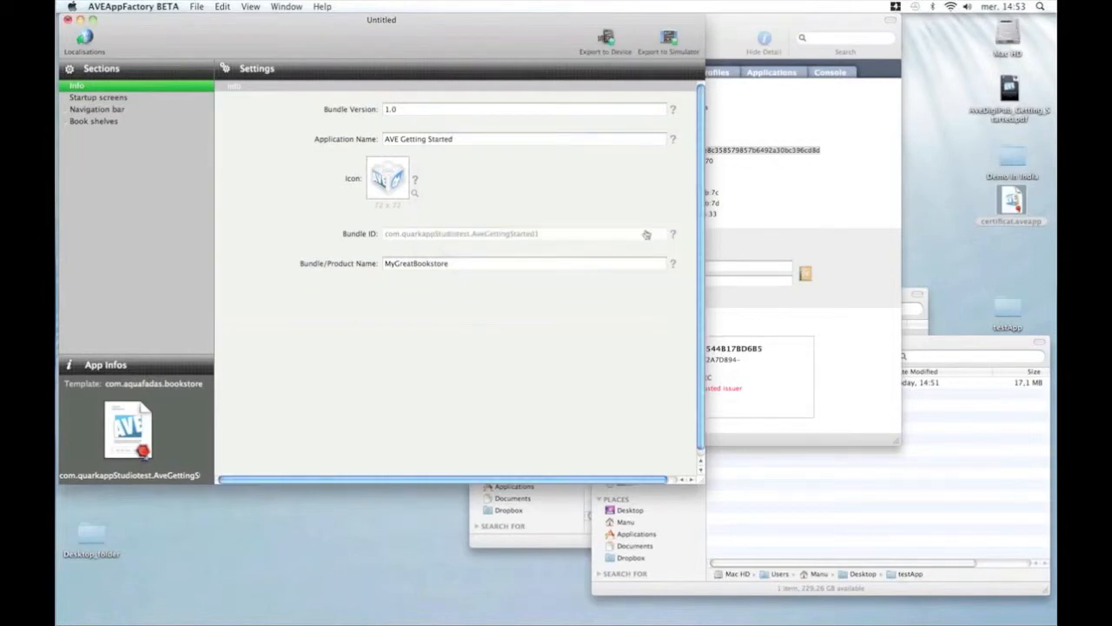
key(super+Tab)
key(super+Tab)
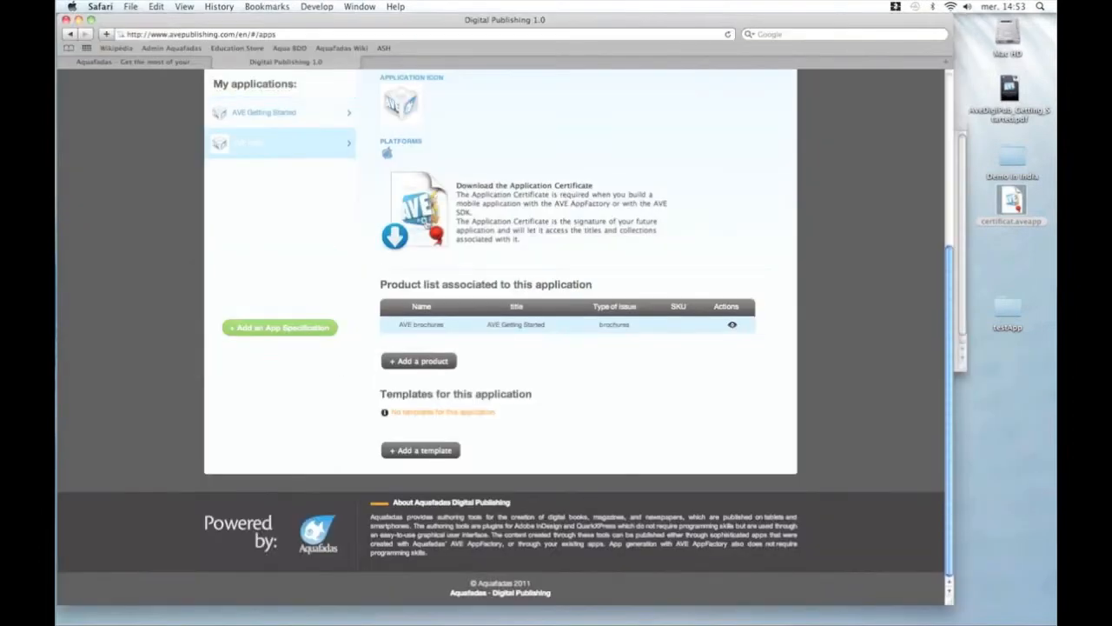
Download the AVE Help certificate and replace the desktop's certificat.aveapp with it, then return to AVE AppFactory.
click(425, 223)
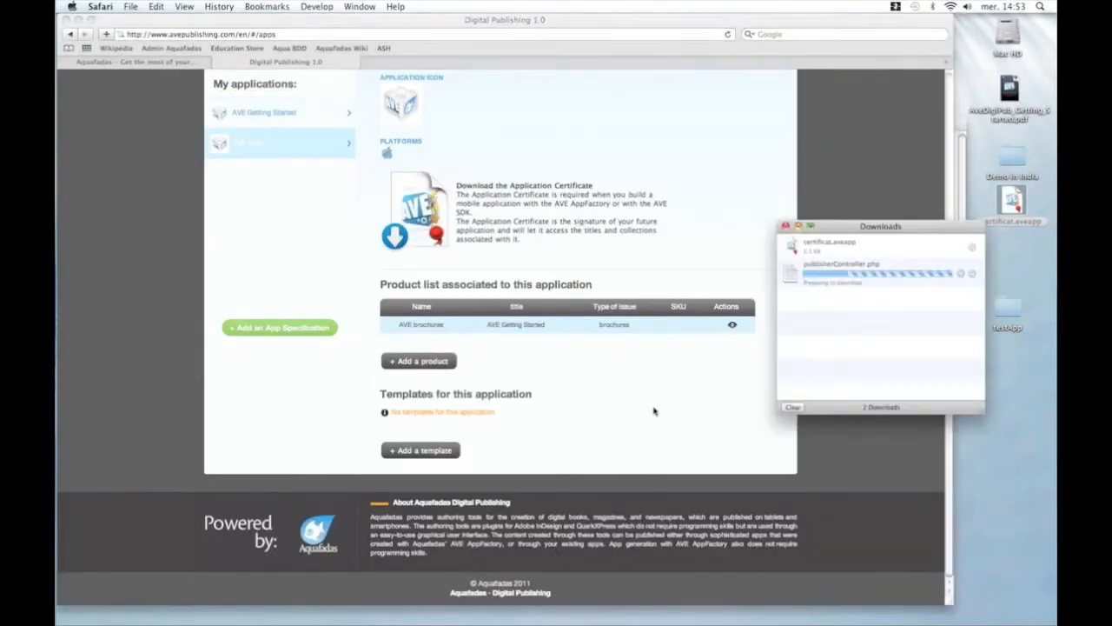
click(786, 227)
mouse_move(947, 612)
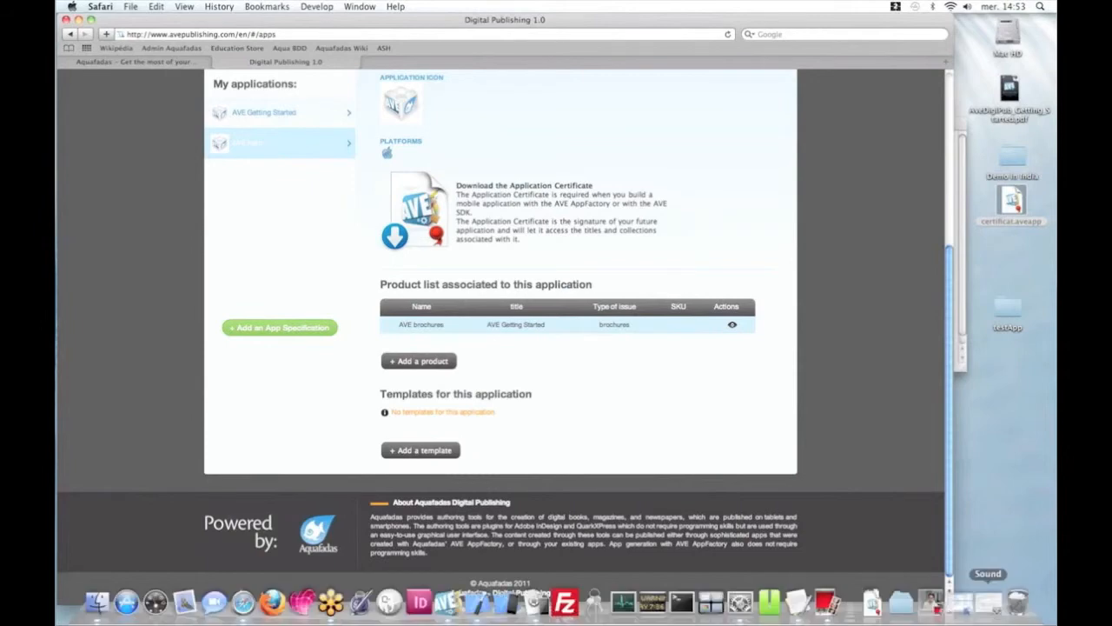
click(878, 611)
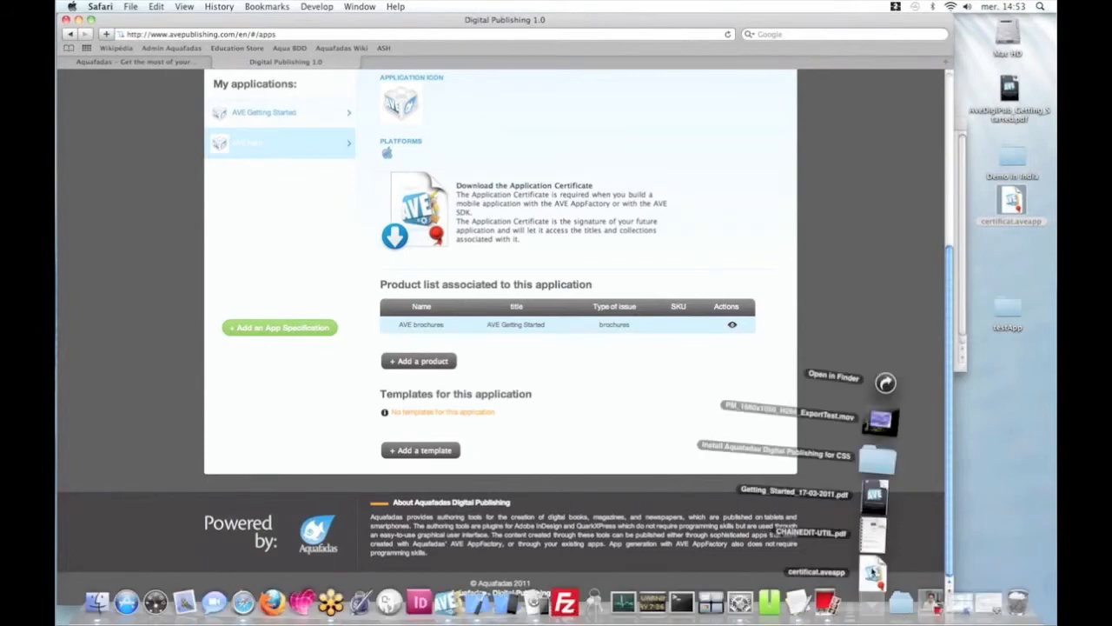
drag(874, 576, 1022, 397)
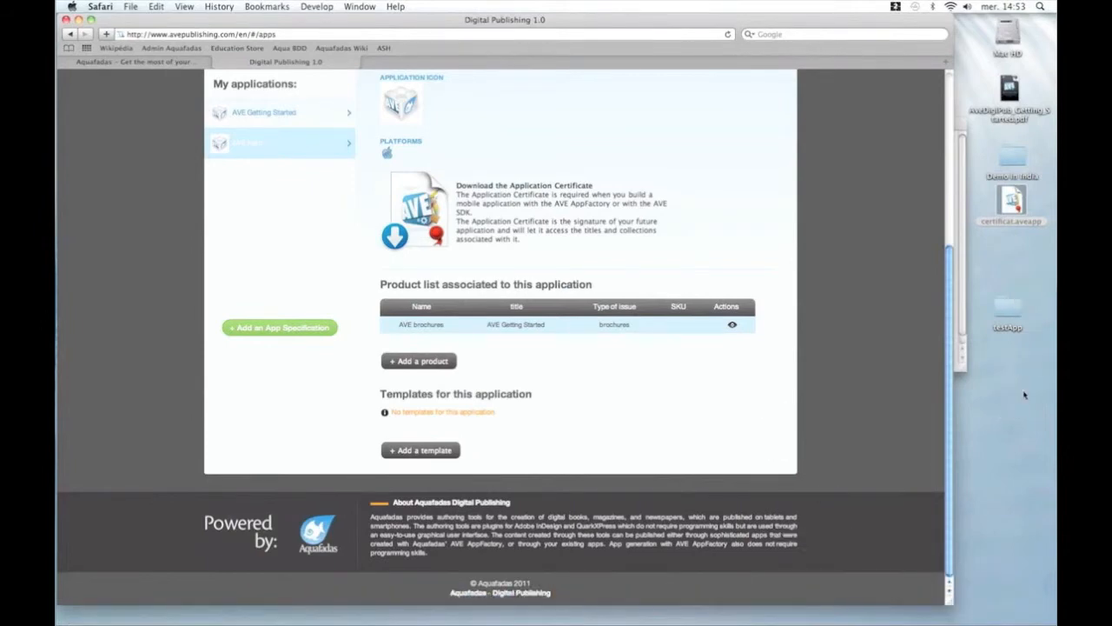
click(432, 263)
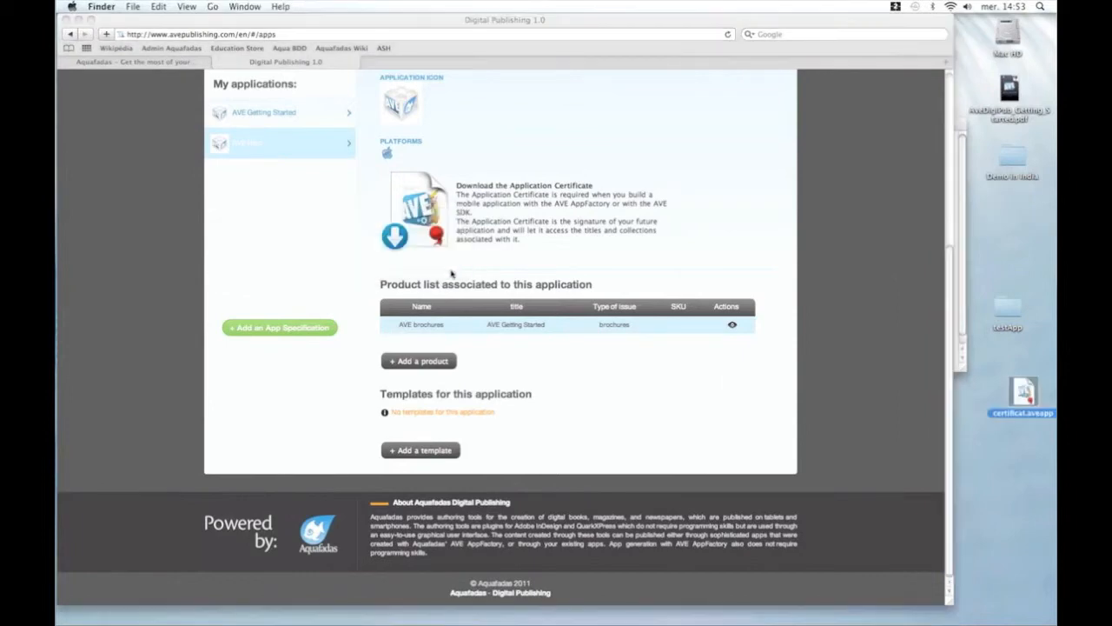
key(super+Tab)
click(408, 318)
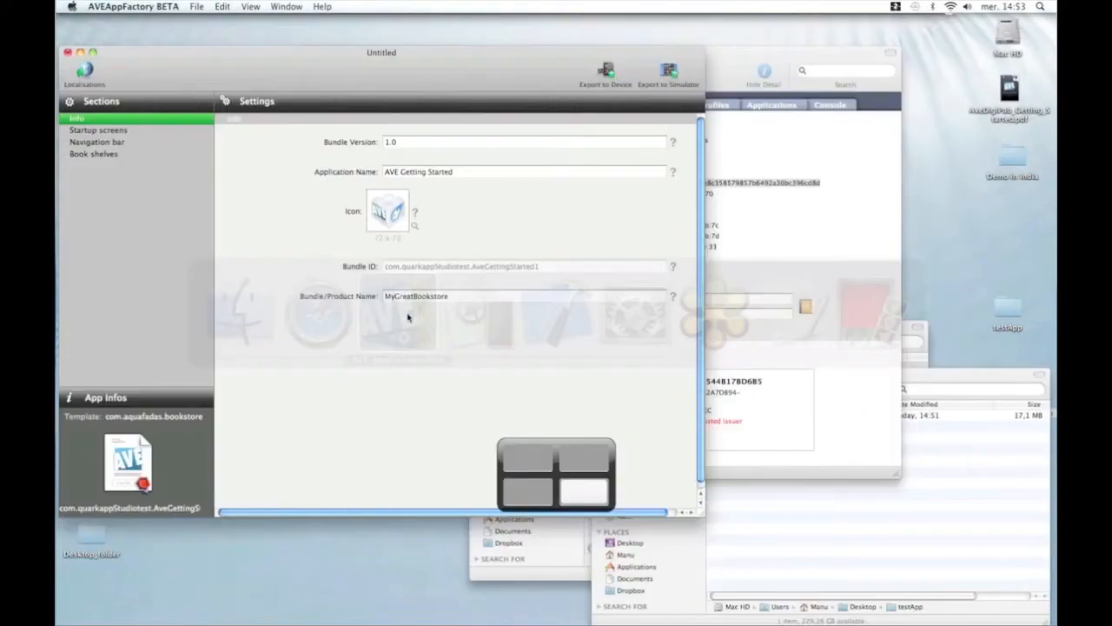
Create a fresh bookstore project with the AVE Help certificate, giving bundle ID com.aquafadas.avehelp.
key(super+q)
click(365, 121)
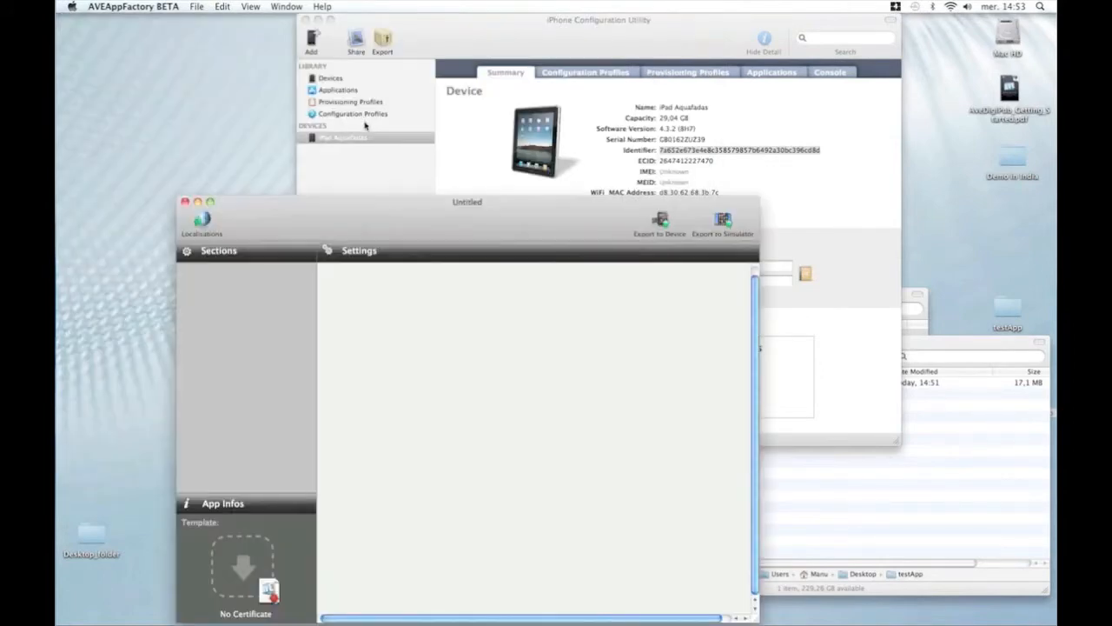
key(Return)
drag(458, 220, 352, 41)
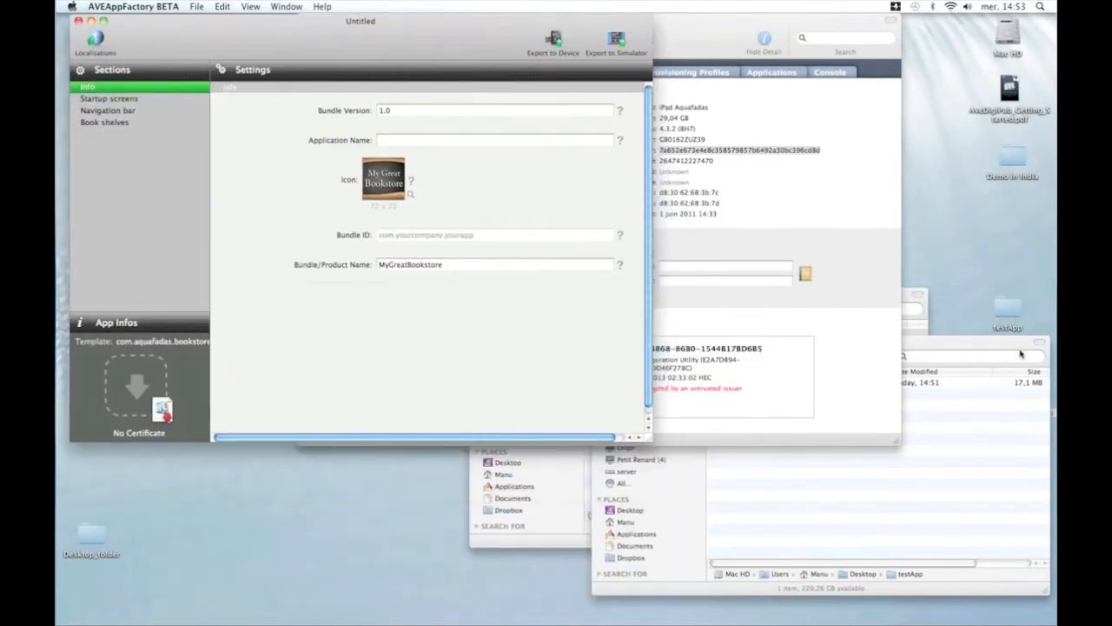
click(978, 362)
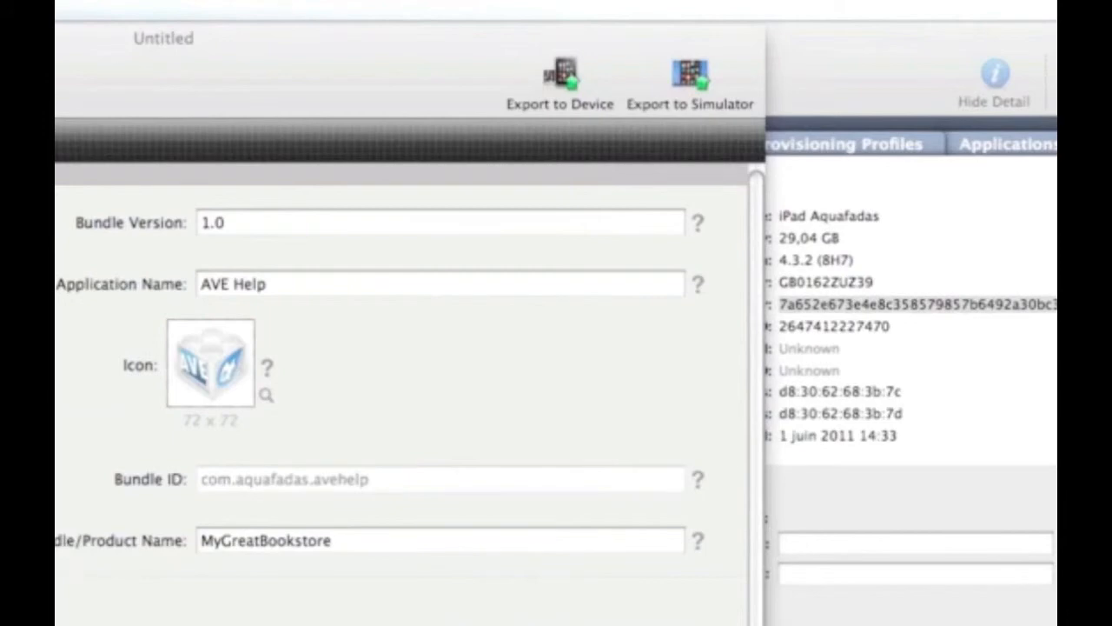
Export a Release device build named testApp to the Desktop, then reposition the testApp folder.
click(571, 86)
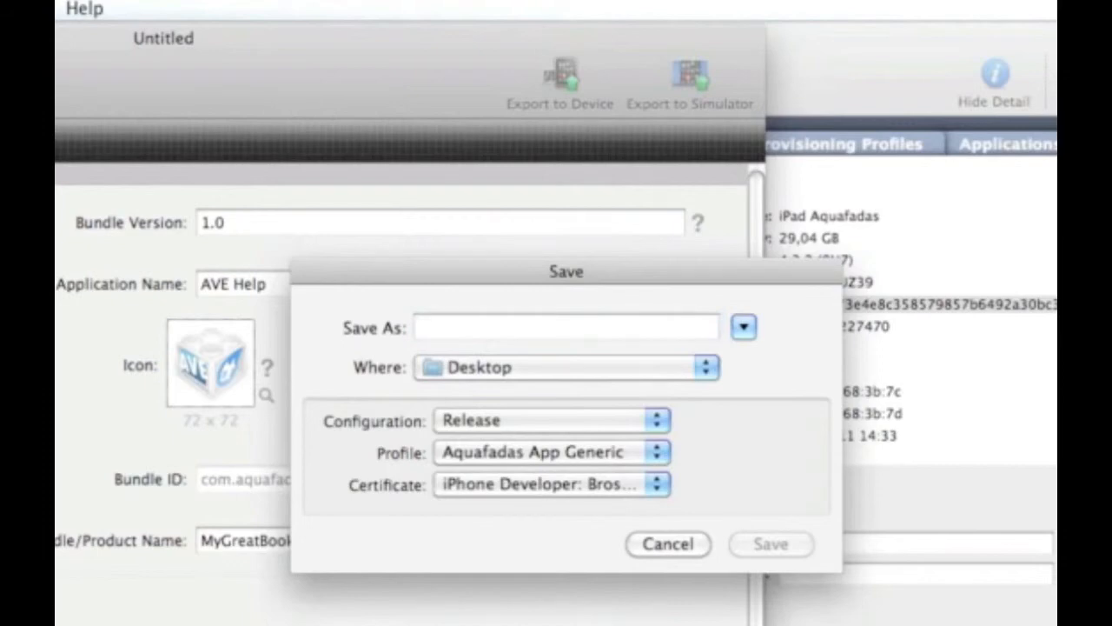
text(testApp)
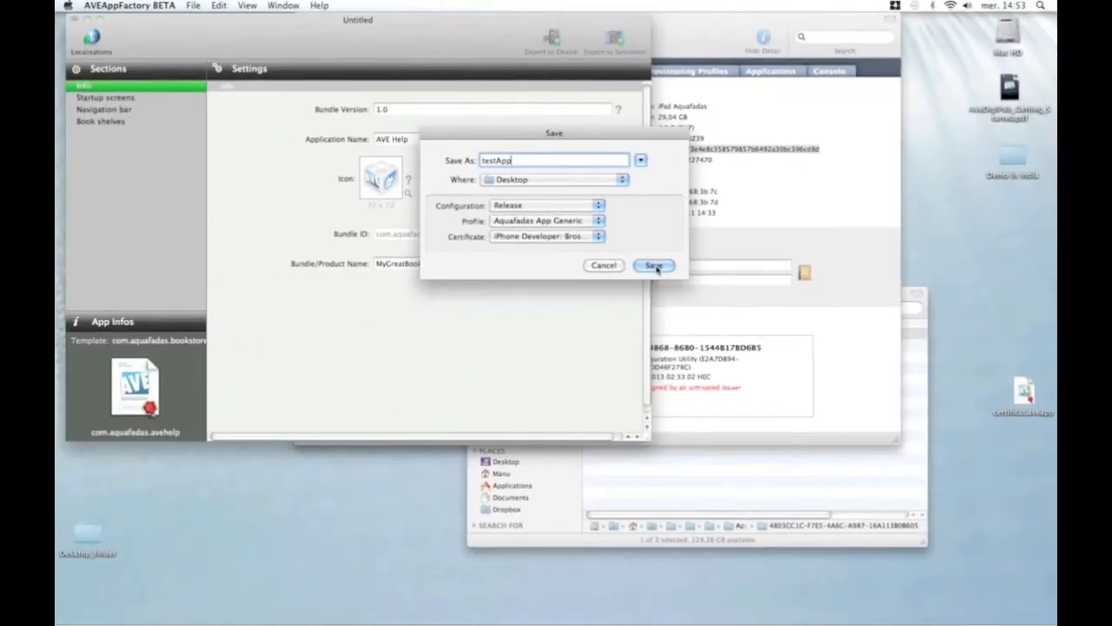
click(779, 549)
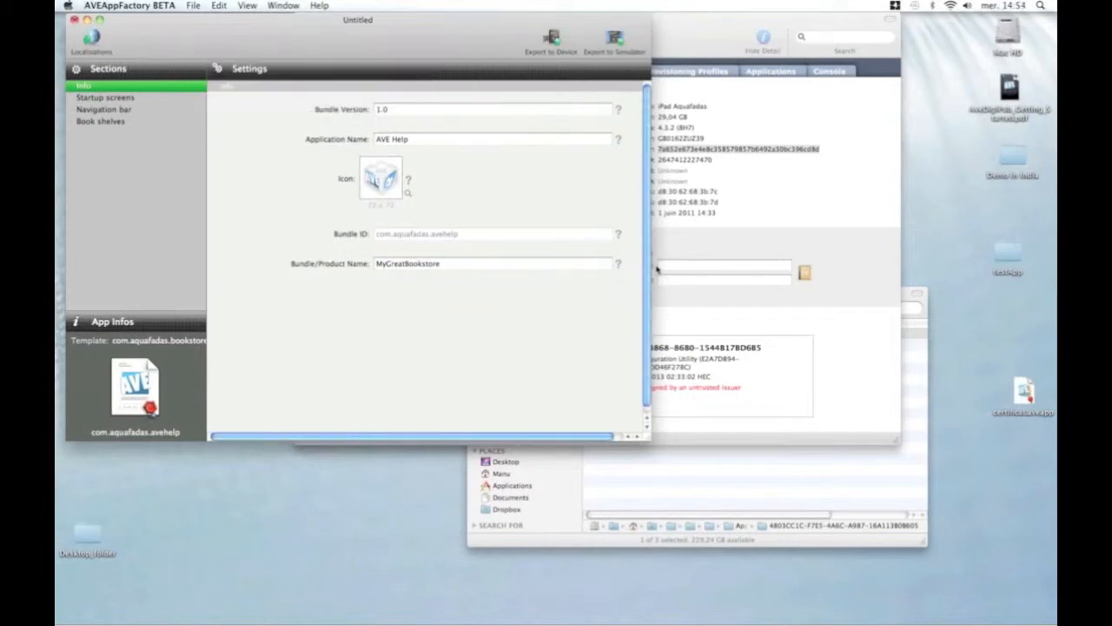
click(1005, 215)
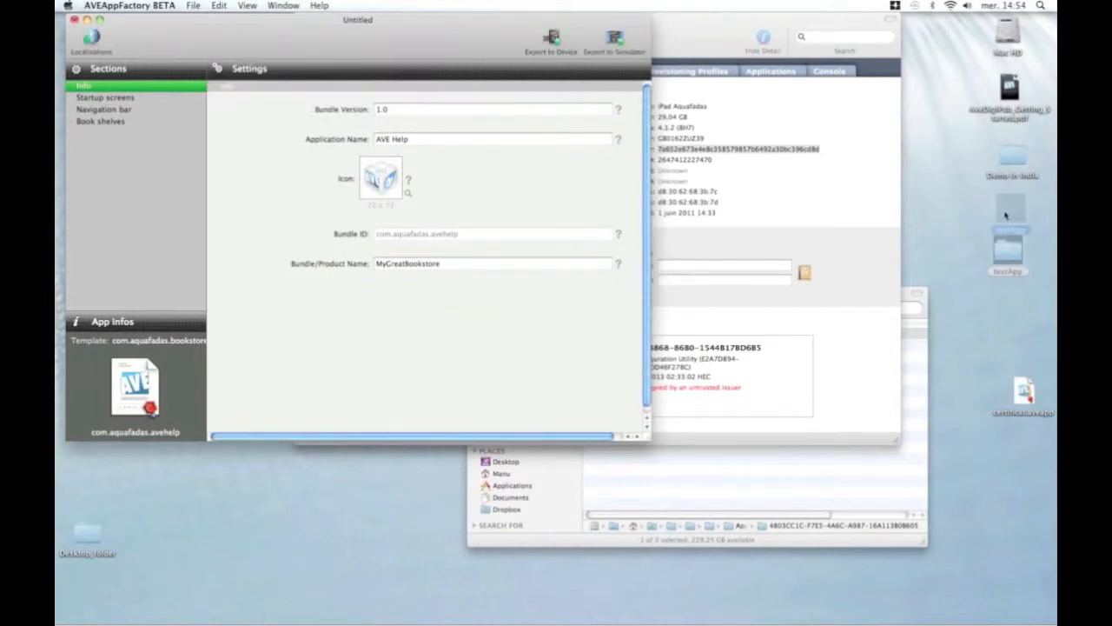
drag(1006, 214, 1009, 215)
Open the desktop testApp folder showing MyGreatBookstore.ipa (17.1 MB), then bring iPhone Configuration Utility forward.
click(1009, 215)
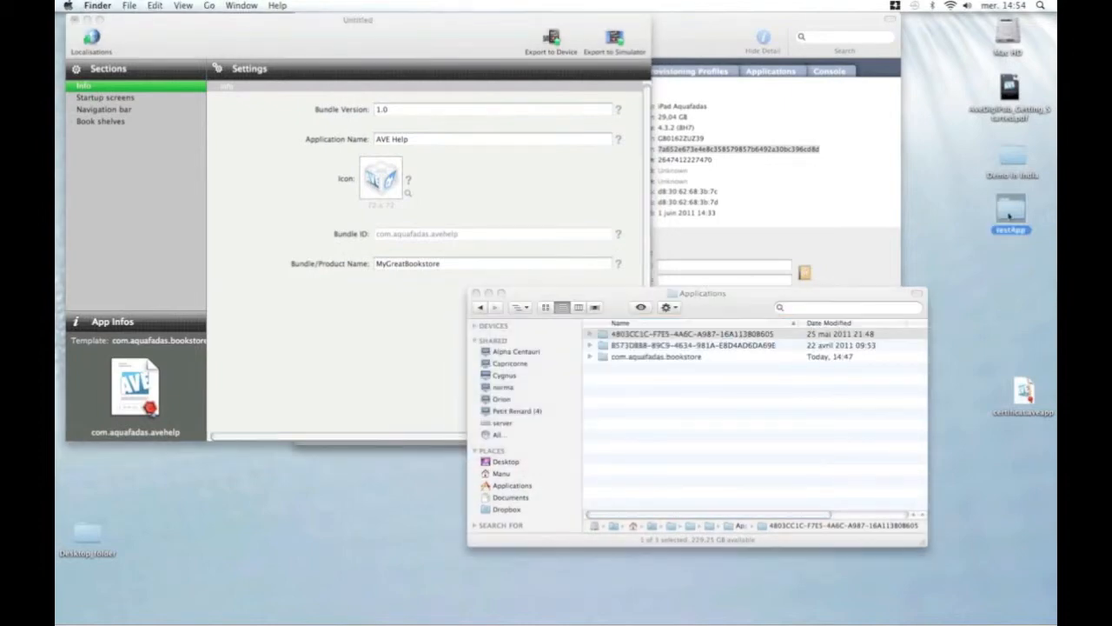
double_click(1009, 215)
drag(752, 311, 836, 266)
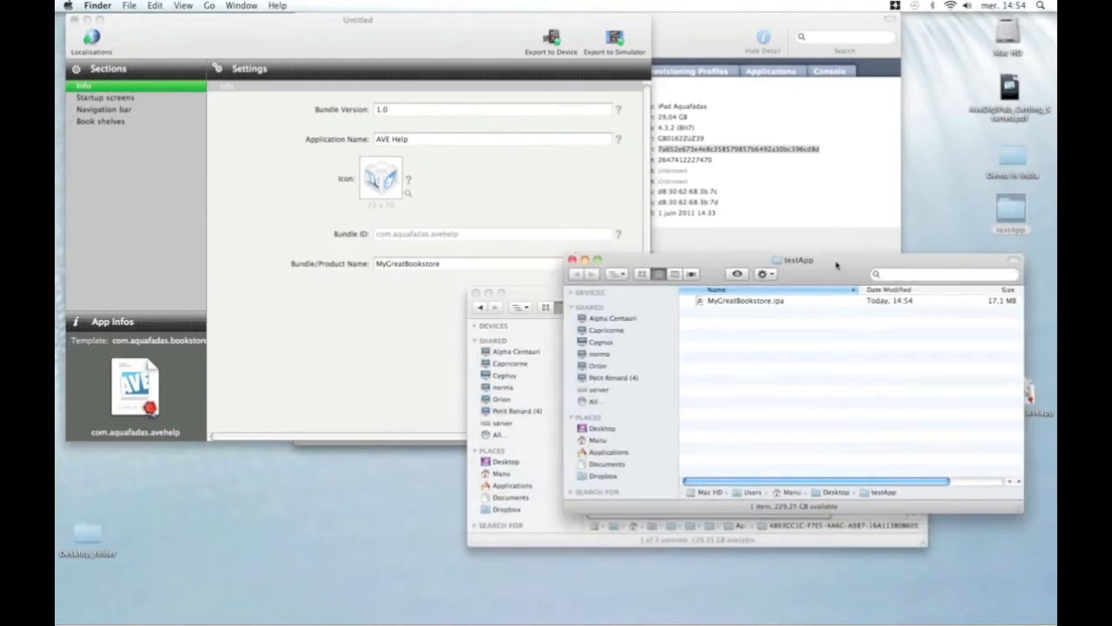
click(700, 43)
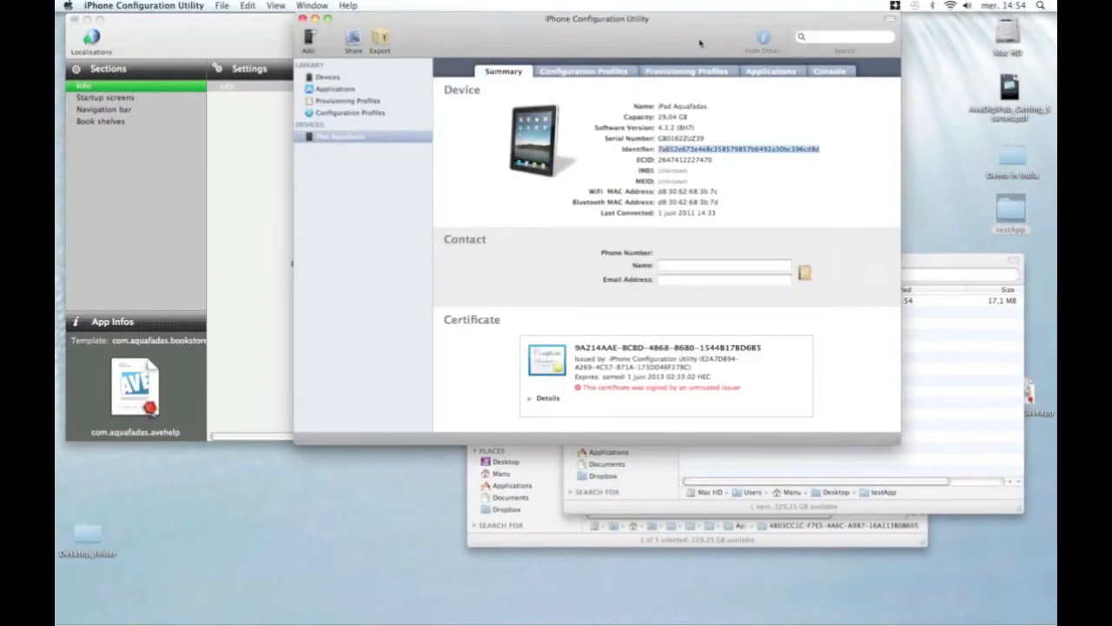
Drag MyGreatBookstore.ipa from the testApp window into the Library's Applications list.
drag(700, 43, 564, 42)
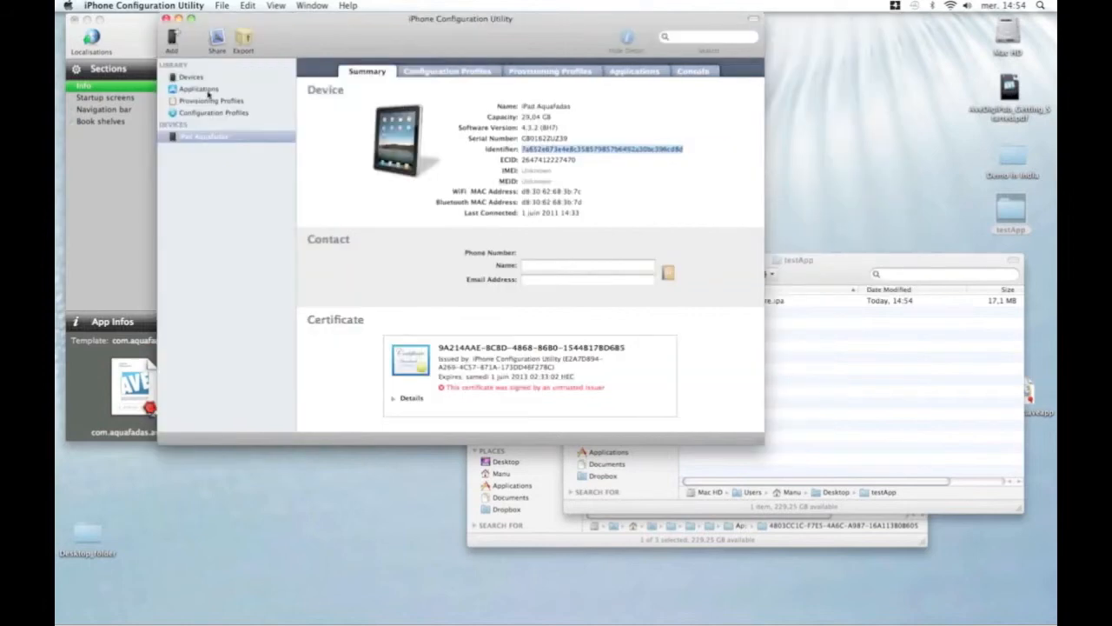
click(200, 90)
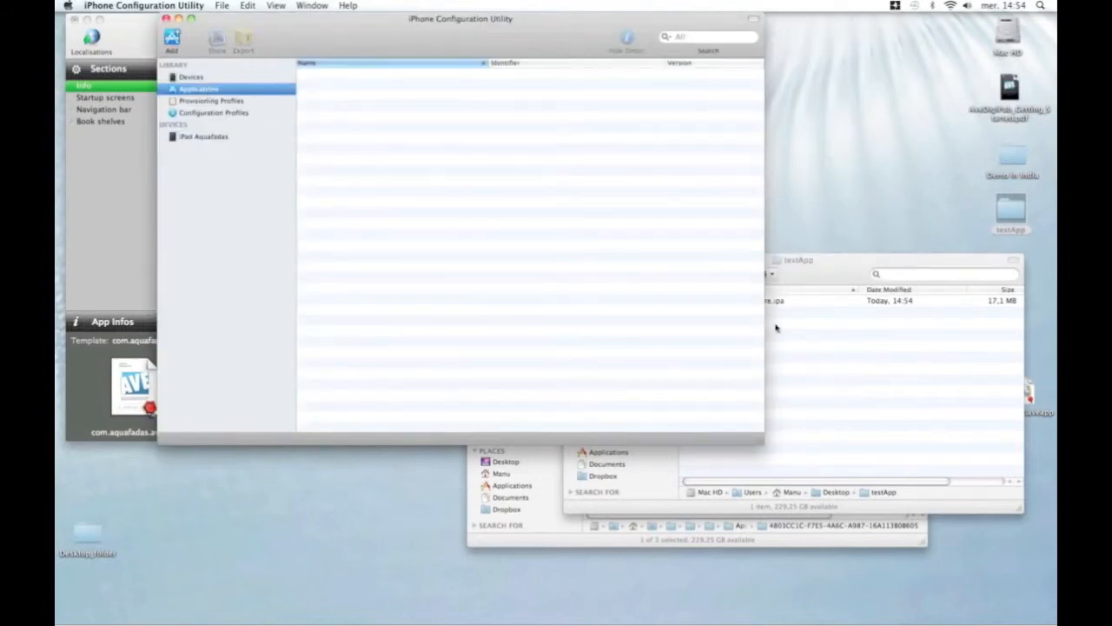
click(832, 273)
drag(745, 300, 468, 193)
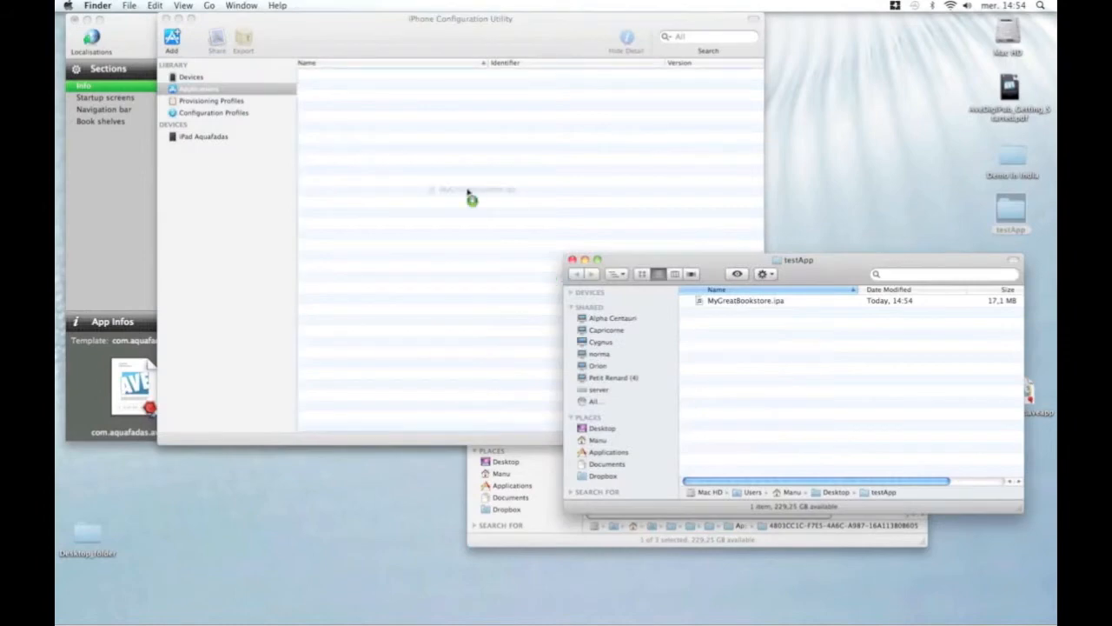
drag(468, 193, 462, 195)
drag(461, 194, 460, 194)
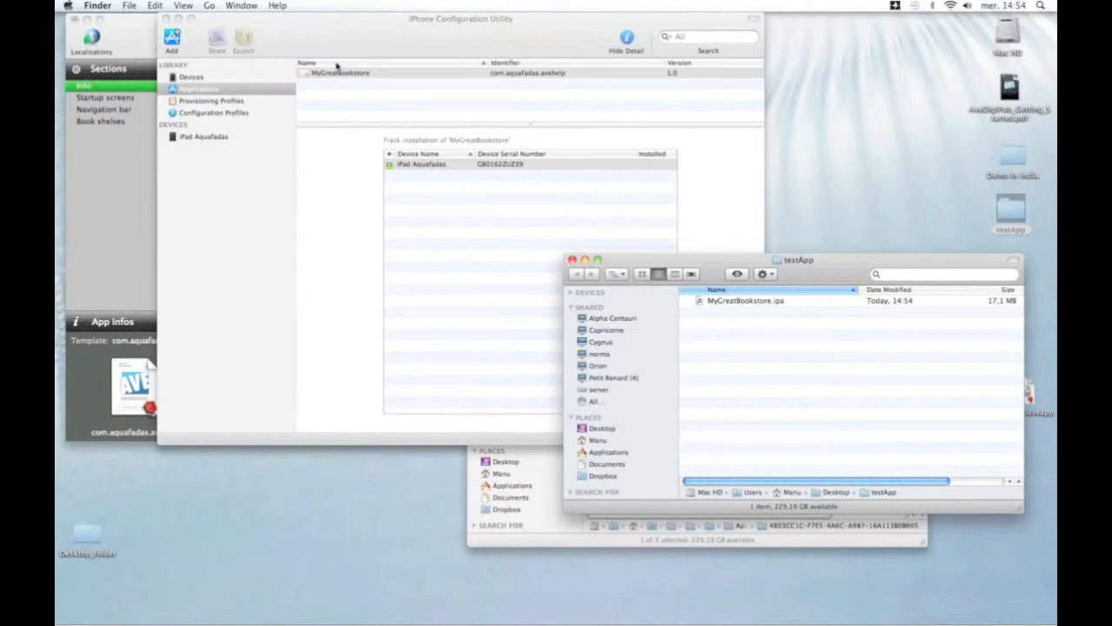
Install MyGreatBookstore (com.aquafadas.avehelp) on iPad Aquafadas from the device's Applications tab.
click(321, 40)
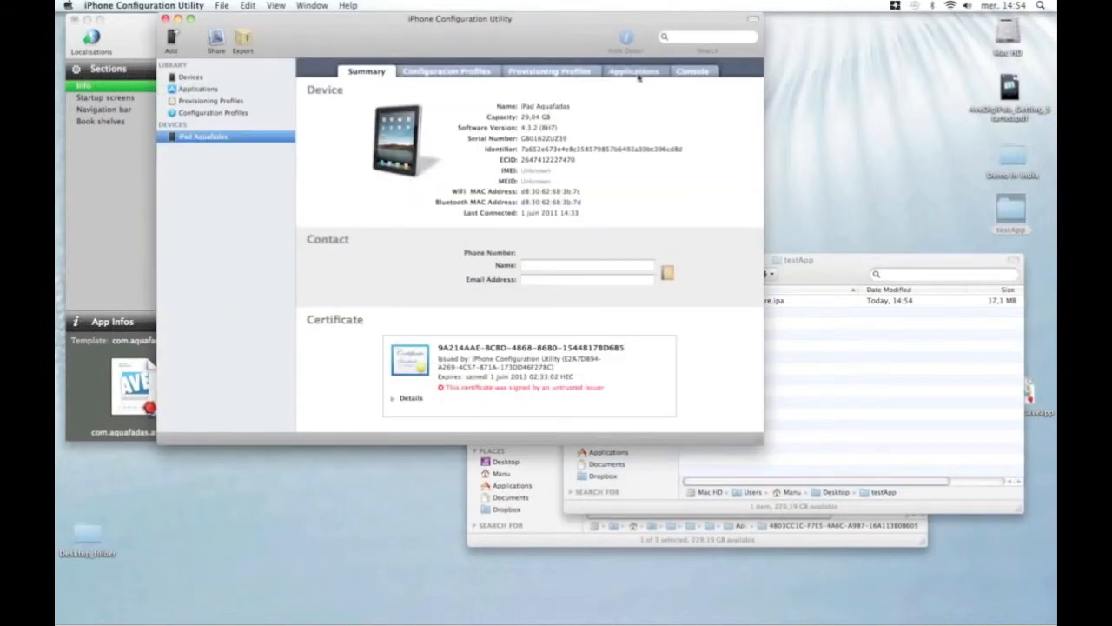
click(635, 73)
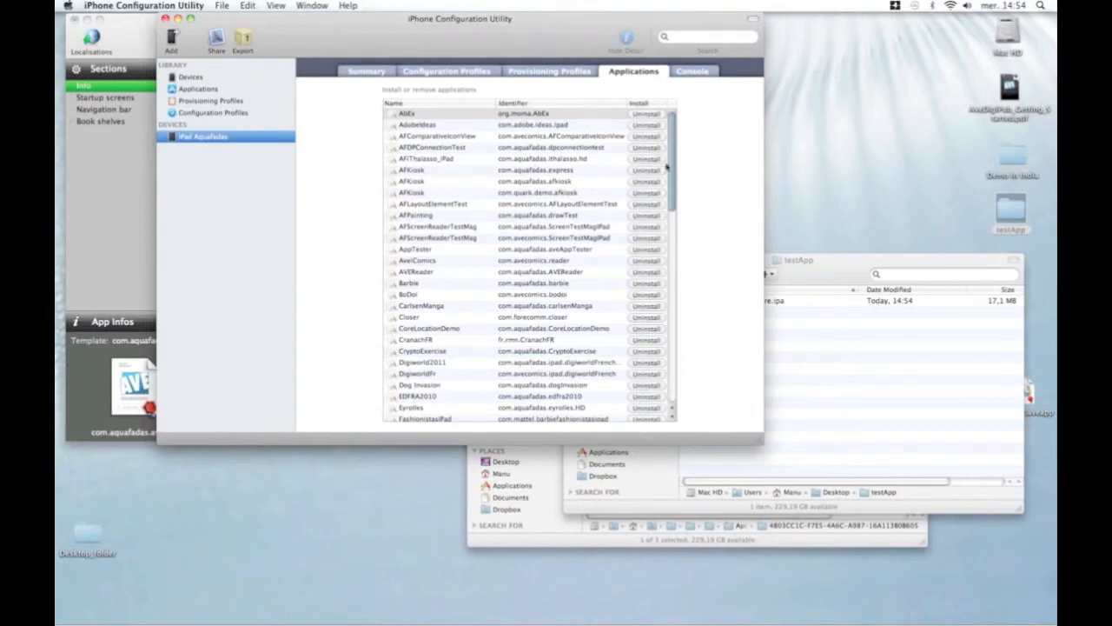
drag(671, 161, 672, 363)
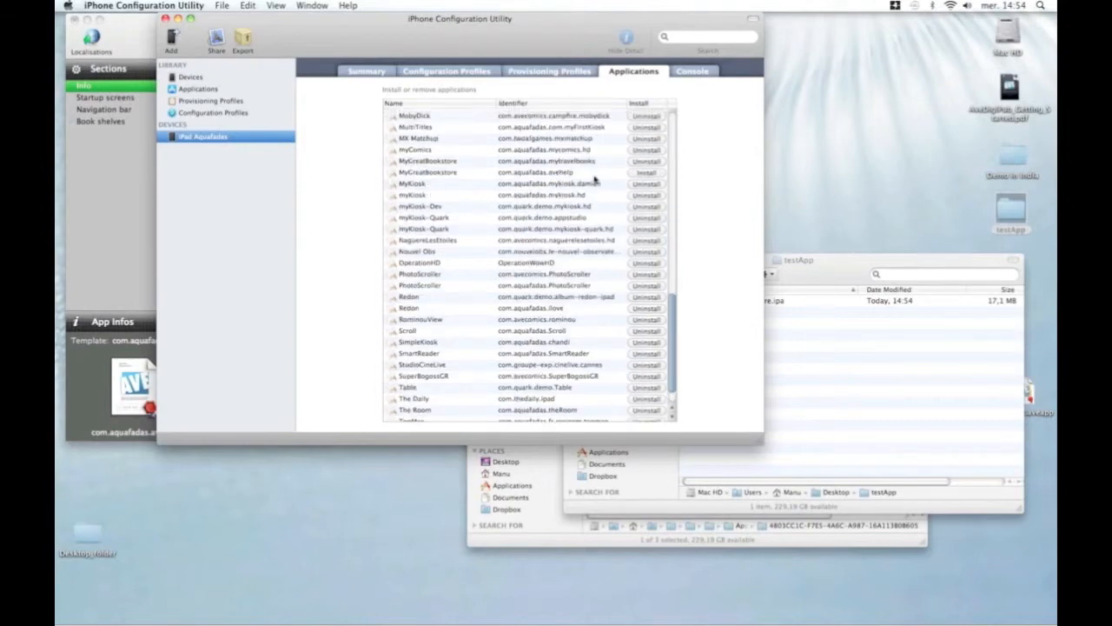
click(645, 174)
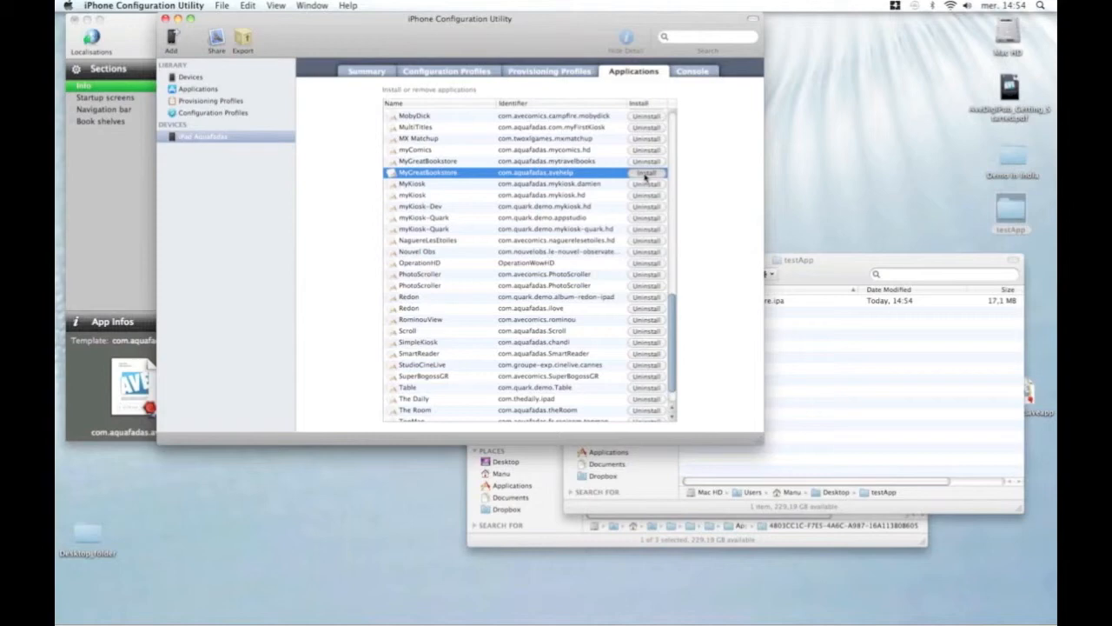
click(644, 176)
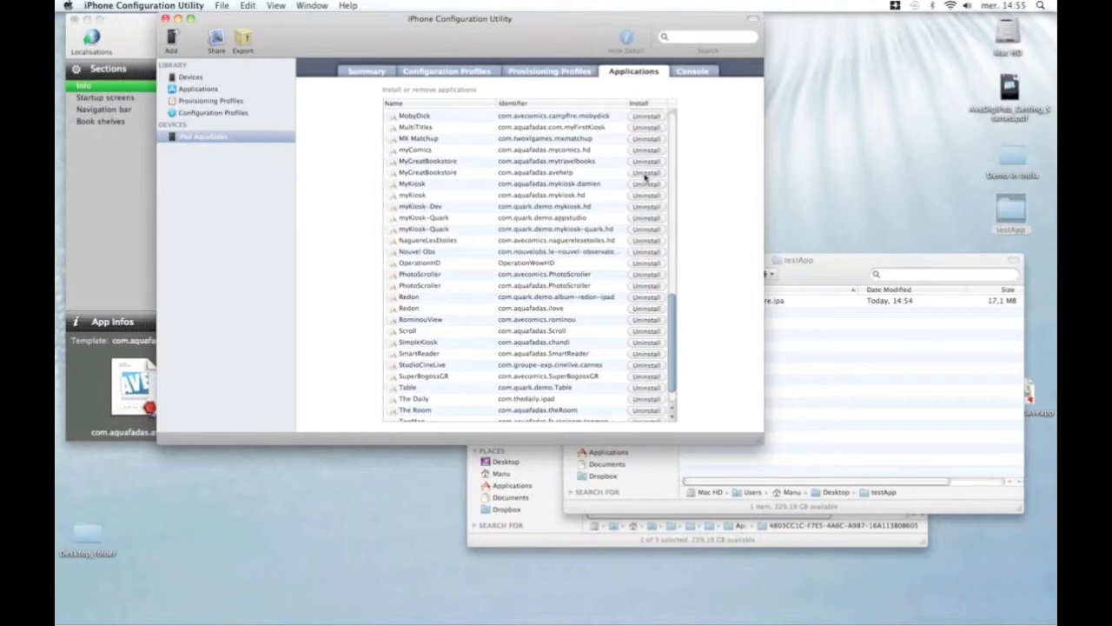
mouse_move(901, 602)
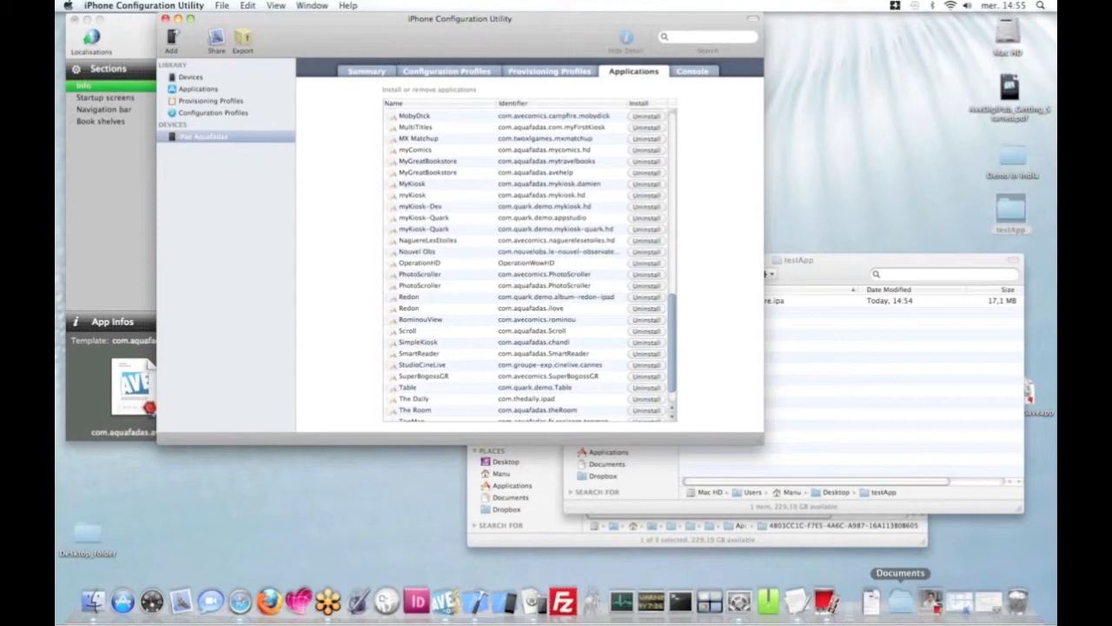
Launch Photo Booth to show the physical iPad through the live camera feed.
click(932, 601)
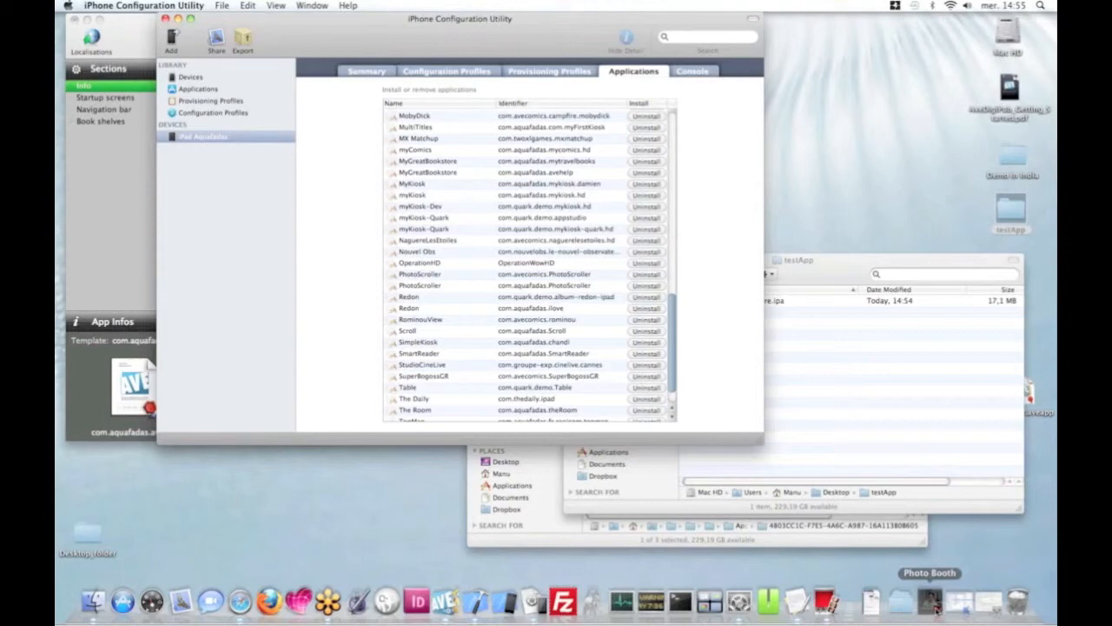
click(932, 603)
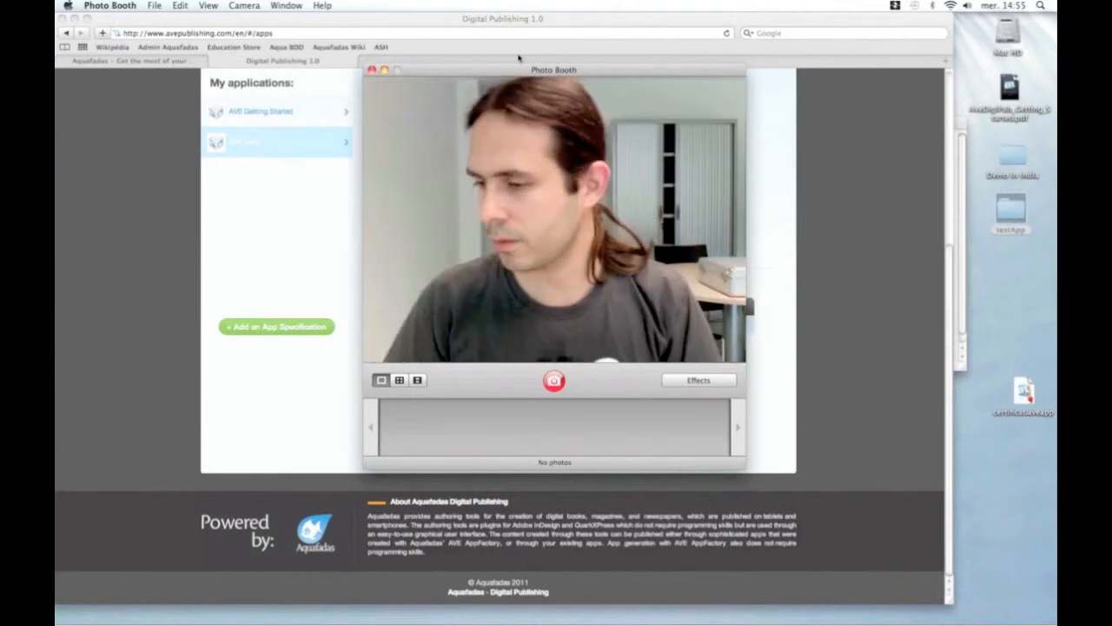
key(super+Tab)
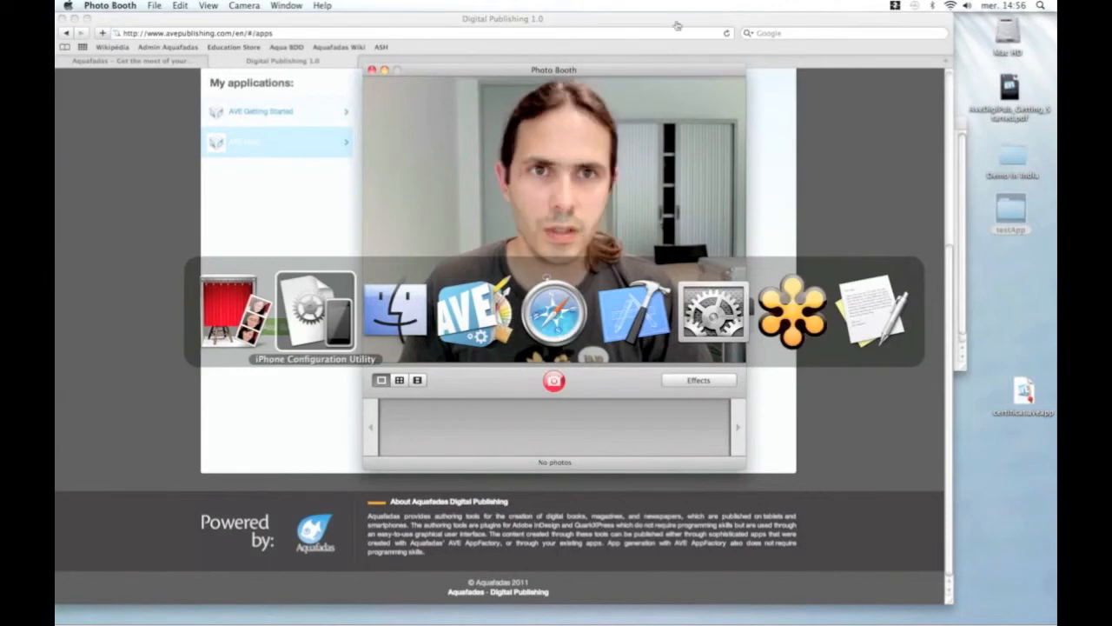
Minimize Photo Booth and switch to Xcode's Organizer showing the Aquafadas App Generic profile.
click(384, 70)
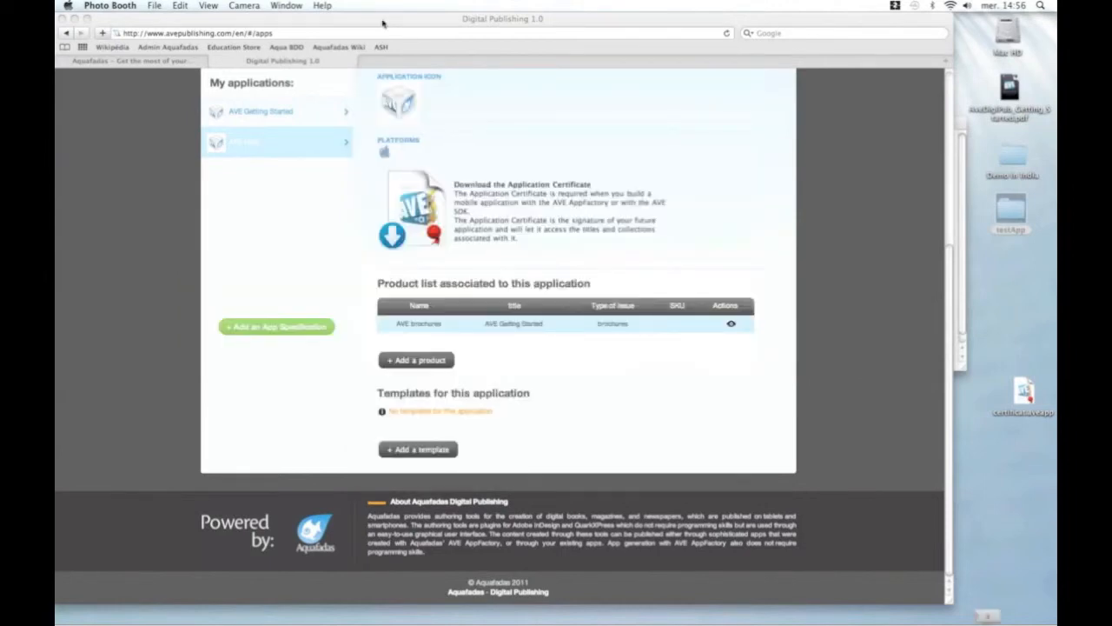
key(super+Tab)
key(super+Tab)
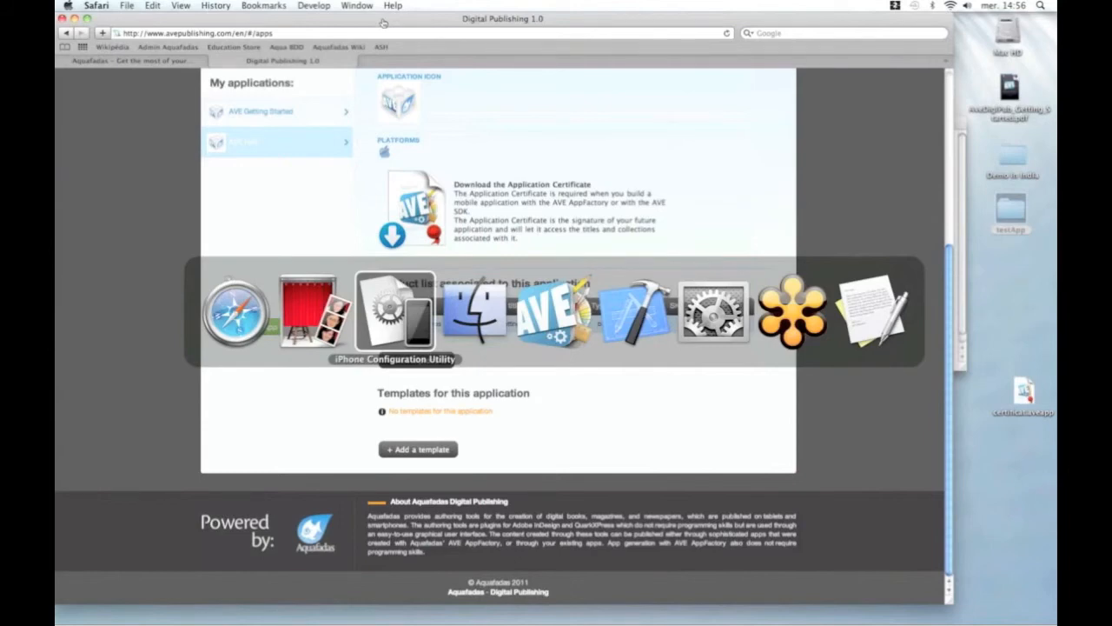
key(super+Tab)
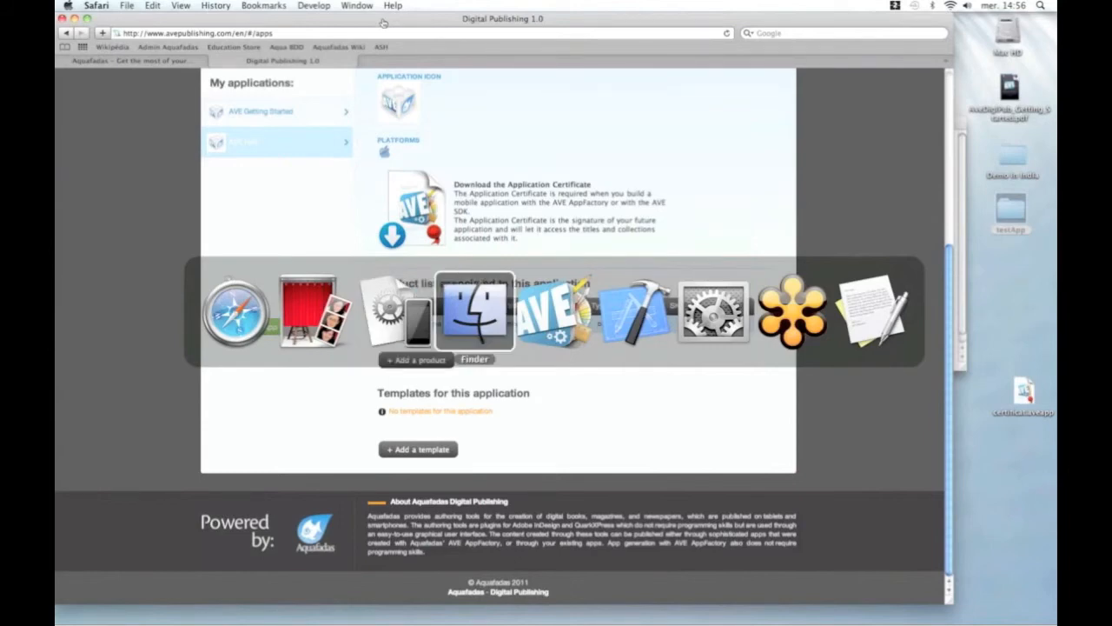
key(super+Tab)
key(super+Tab)
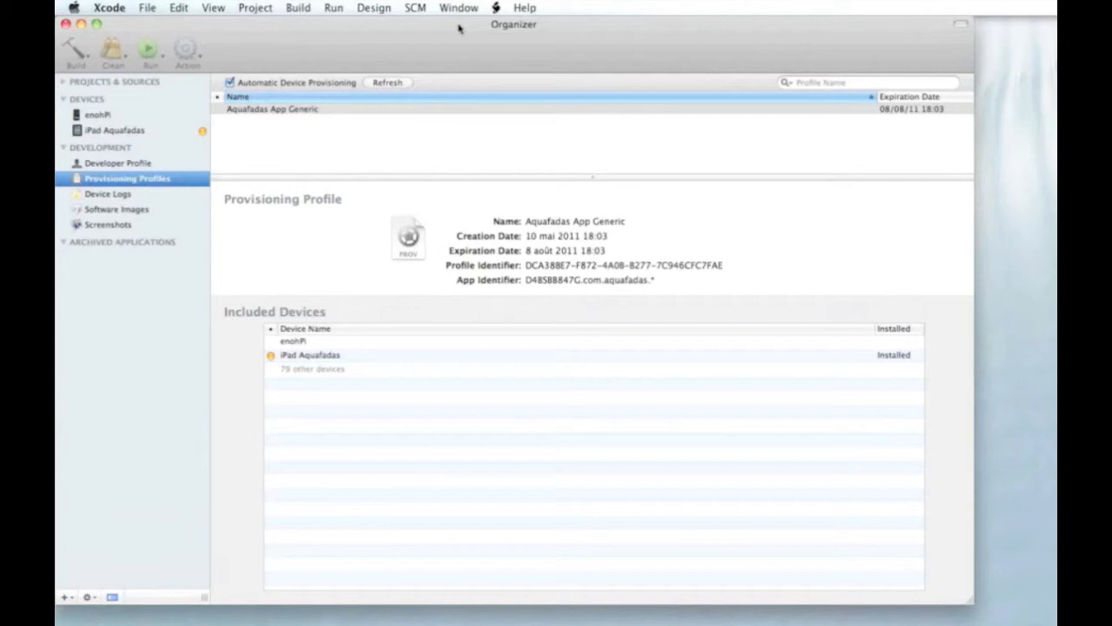
click(652, 281)
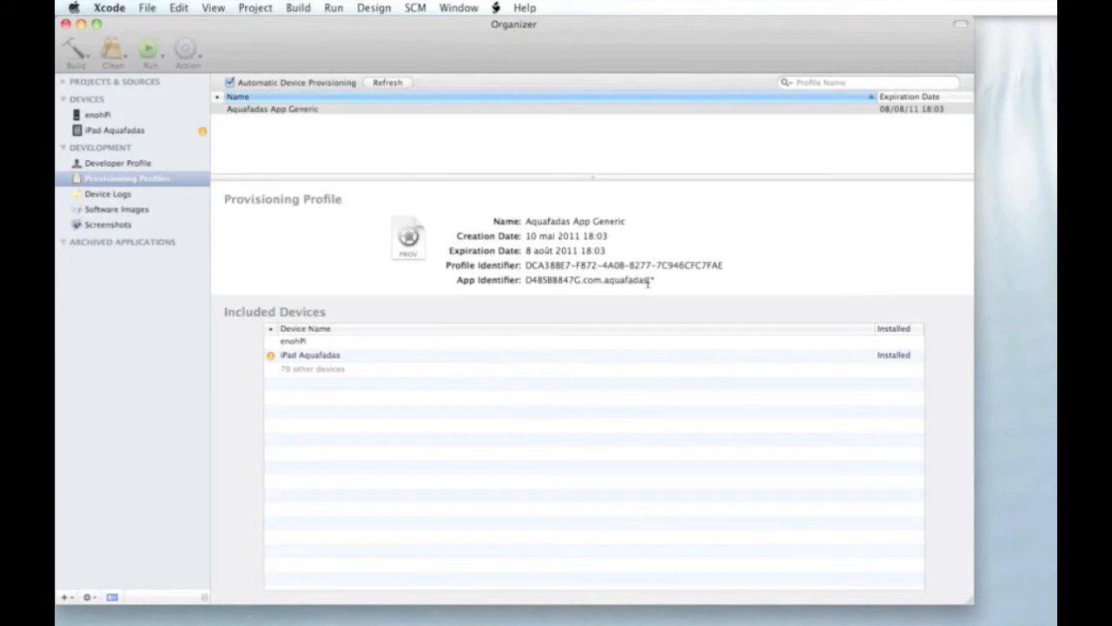
drag(650, 282, 657, 283)
click(650, 282)
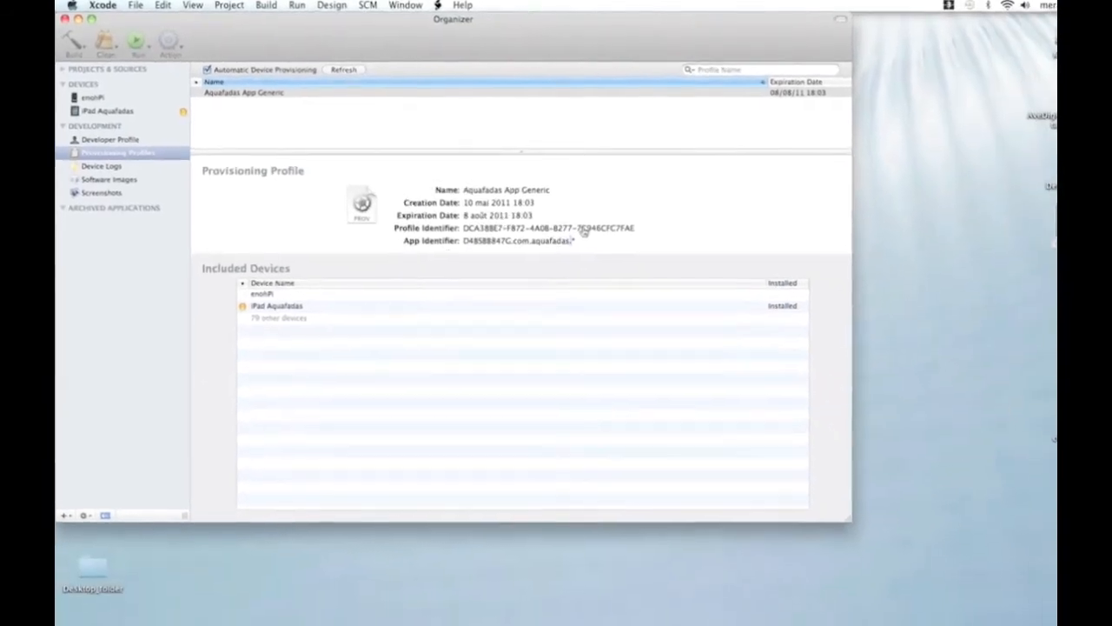
key(super+Tab)
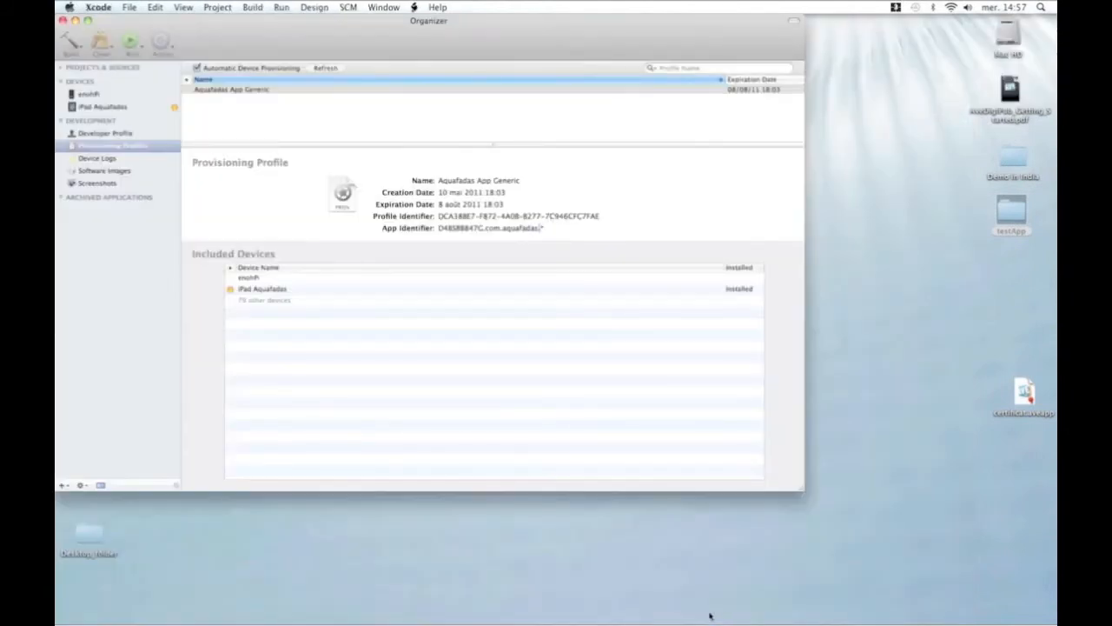
mouse_move(709, 622)
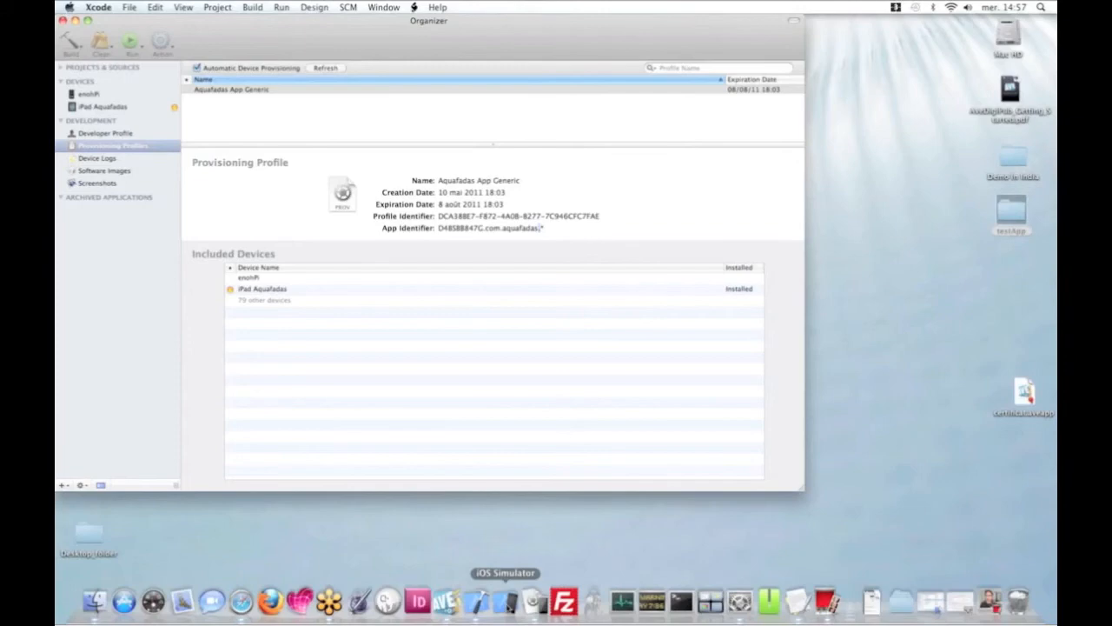
click(506, 602)
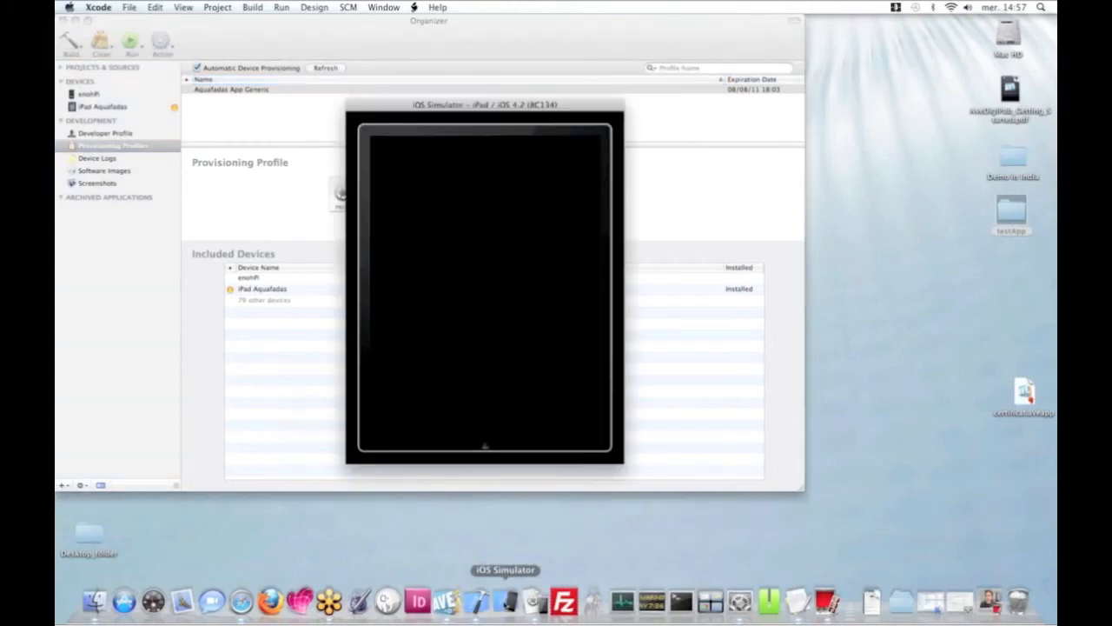
key(super+Tab)
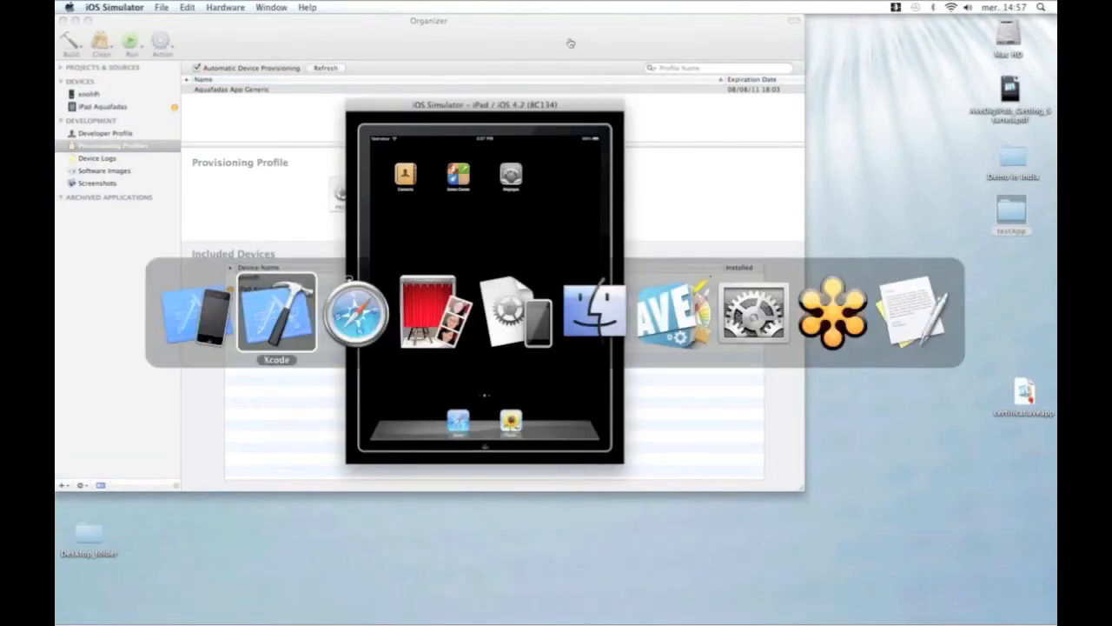
key(super+Tab)
key(super+Tab)
key(super+Tab)
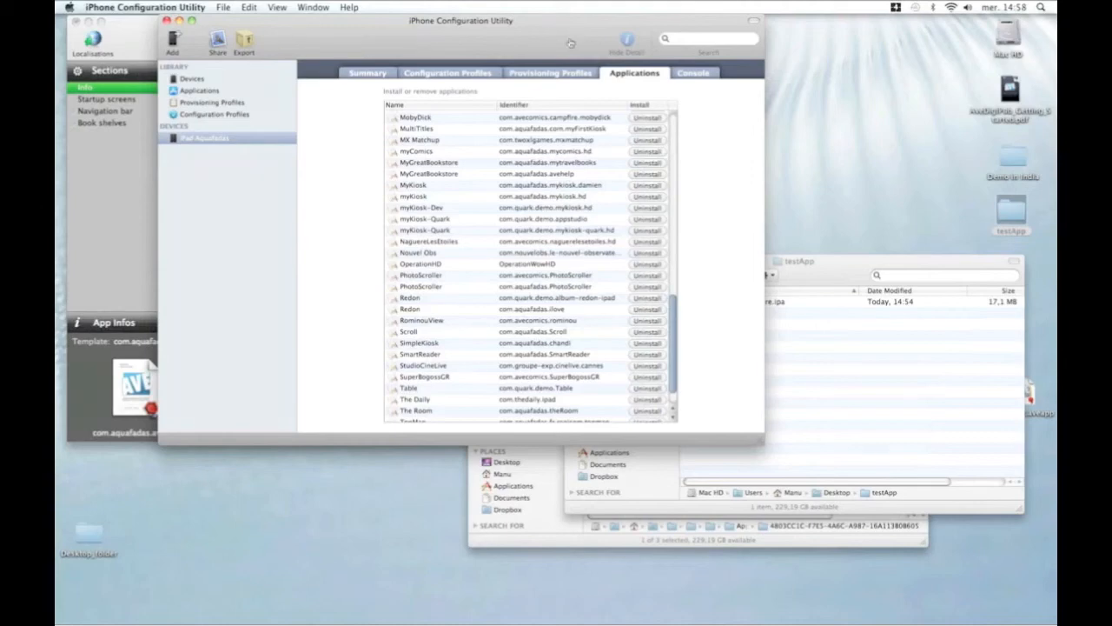
Bring Safari back to the AVE Help Application Specifications page (com.aquafadas.avehelp).
key(super+Tab)
key(super+Tab)
key(super+Tab)
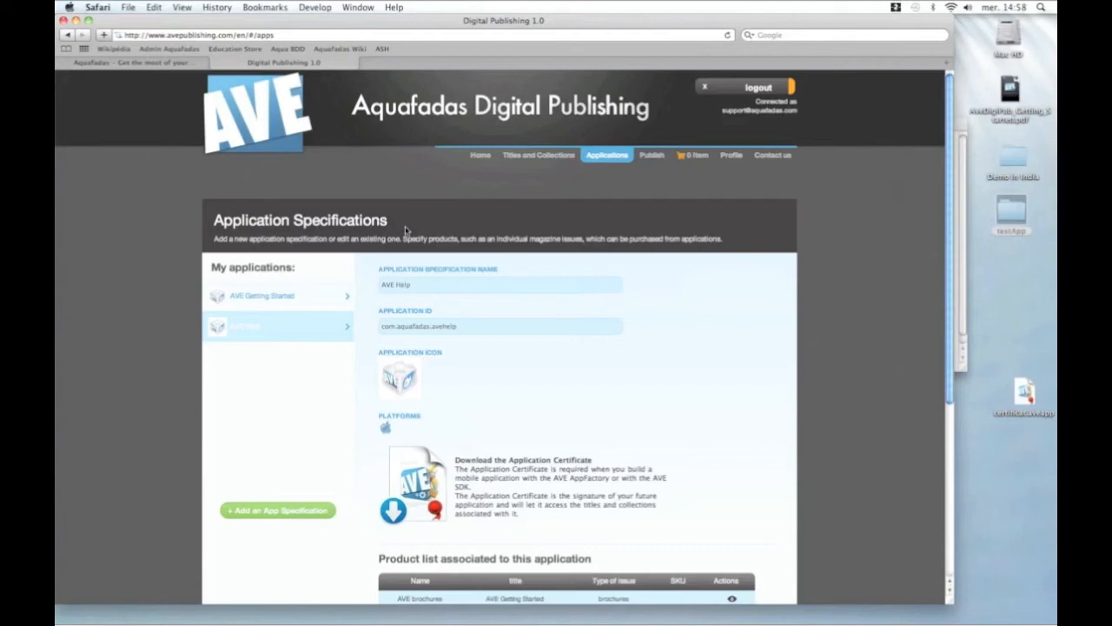
Go to the AVE Publishing Profile page and show its Test devices list.
scroll(405, 230, down, 1)
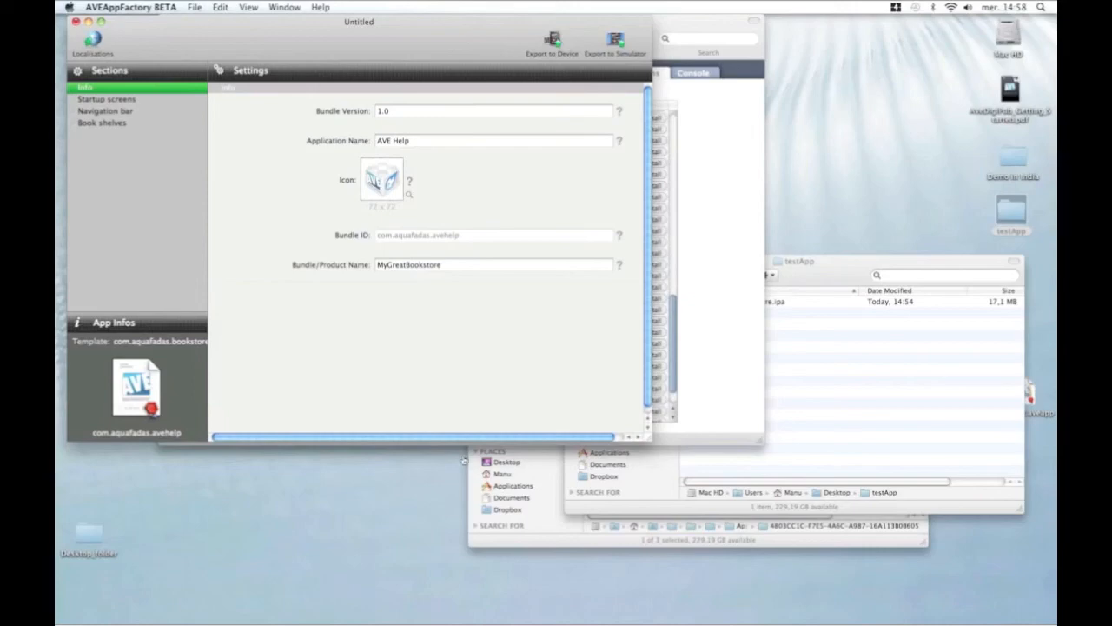
key(super+Tab)
key(super+Tab)
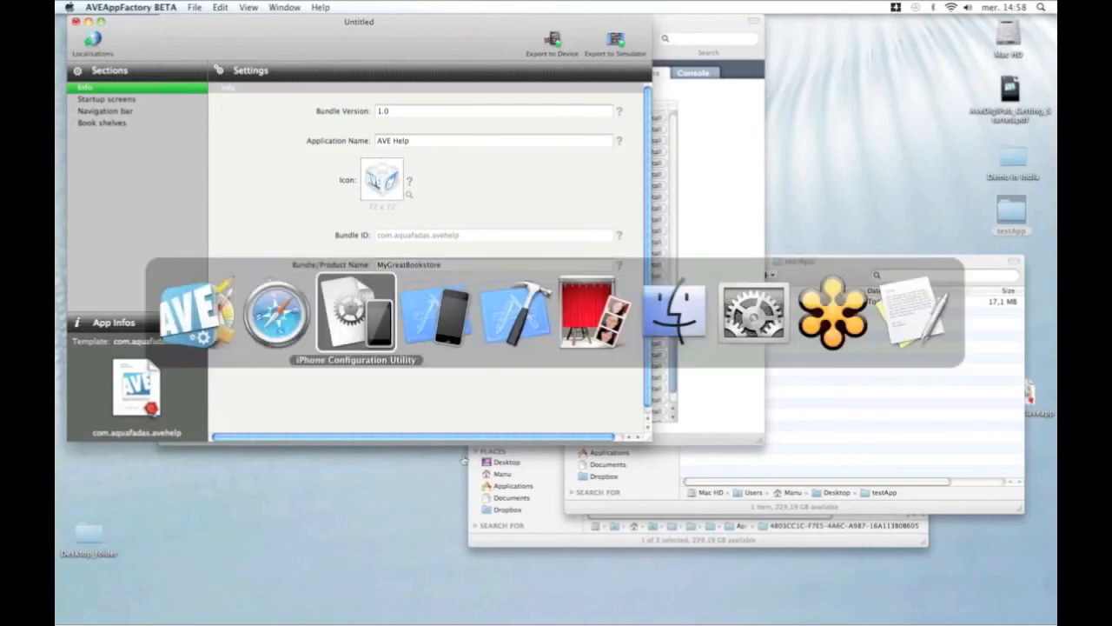
key(super+Tab)
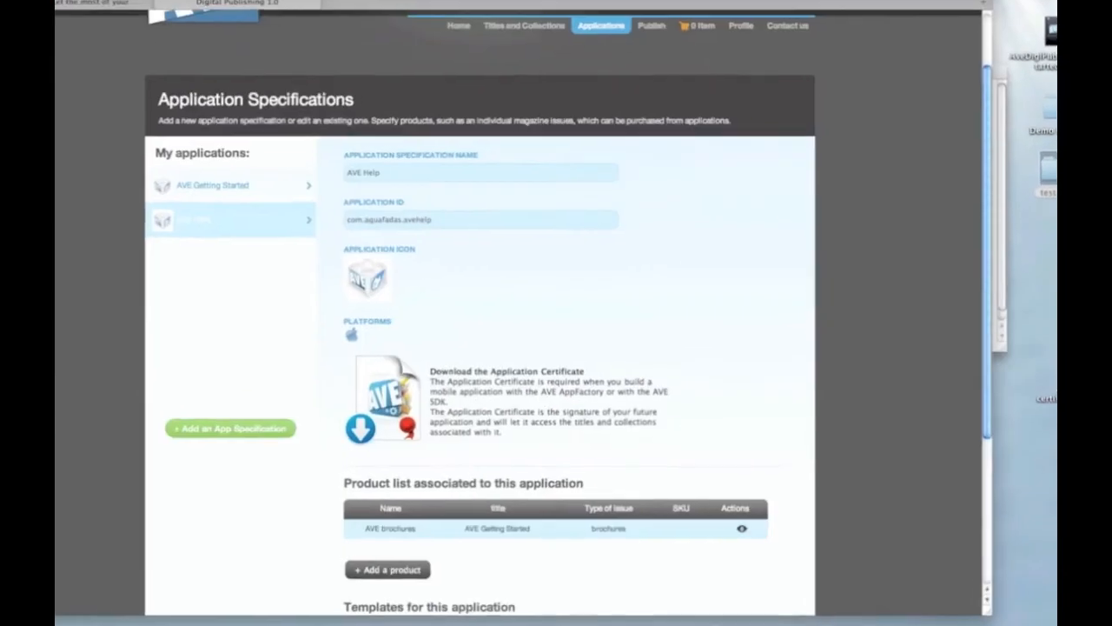
click(743, 15)
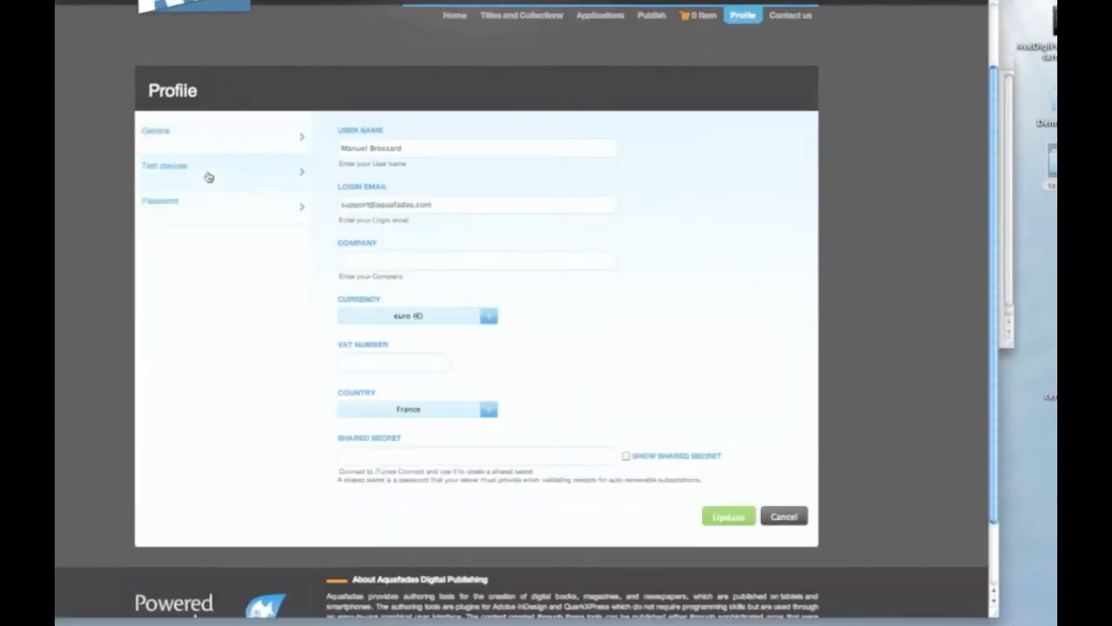
click(208, 177)
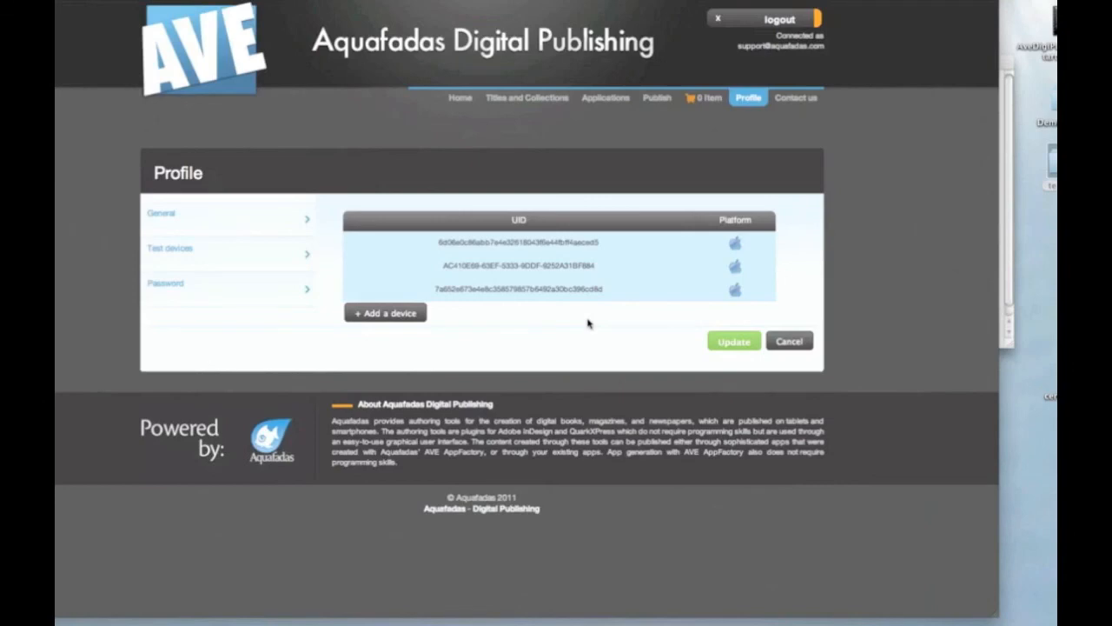